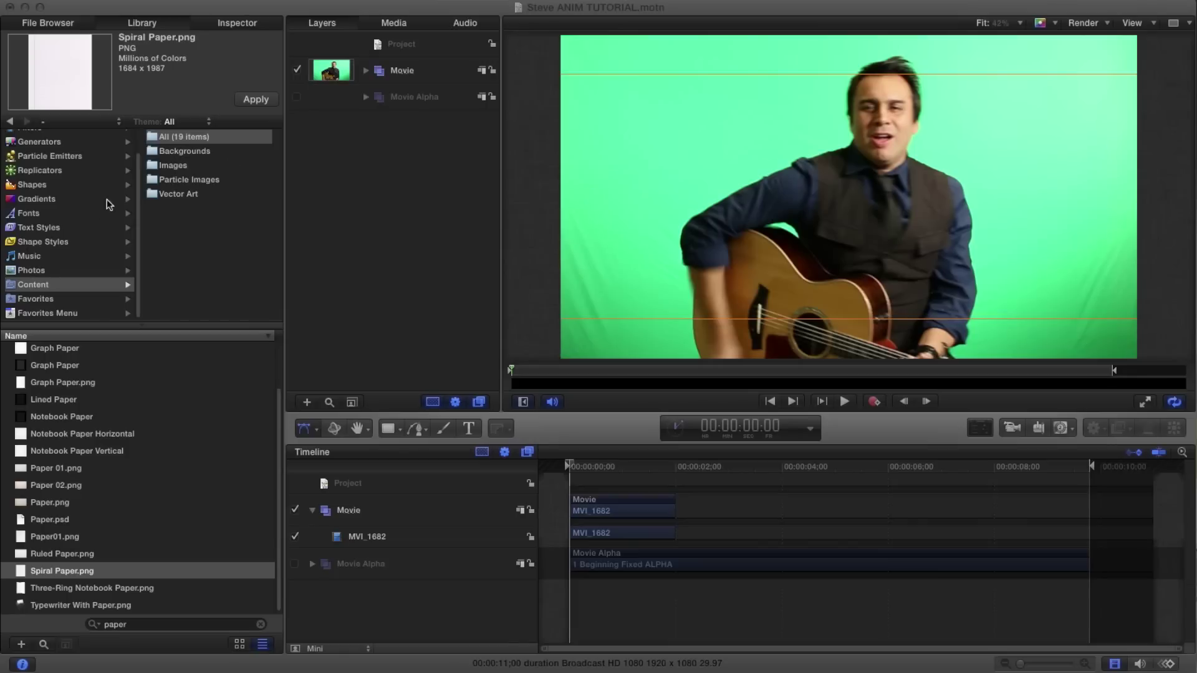
# Find the Keyer filter in the library and apply it to the MVI_1682 green-screen clip in the Movie group.
pyautogui.scroll(2, 112, 215)
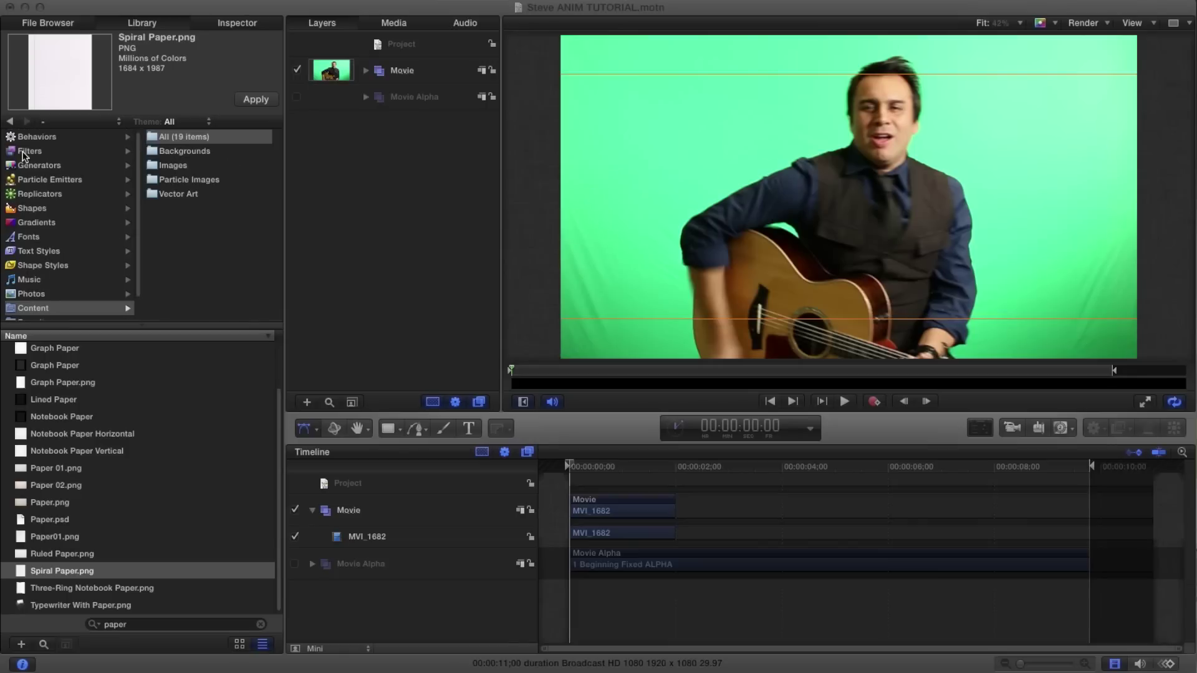
pyautogui.click(25, 152)
pyautogui.click(261, 624)
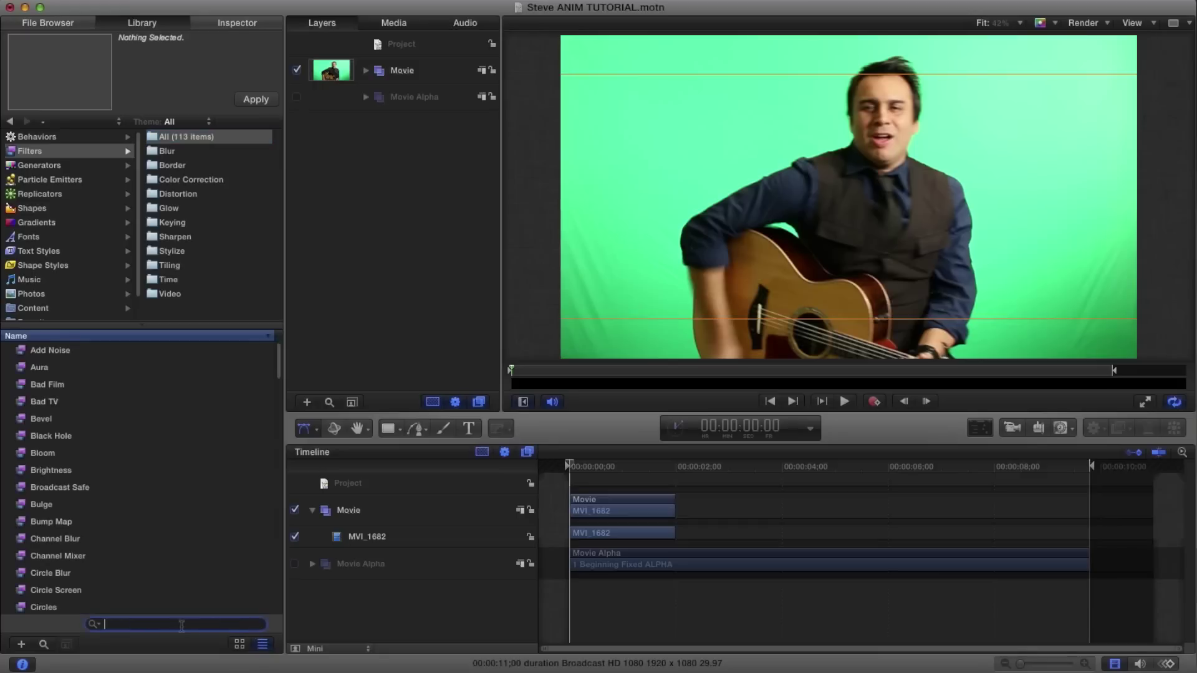
pyautogui.write('keye')
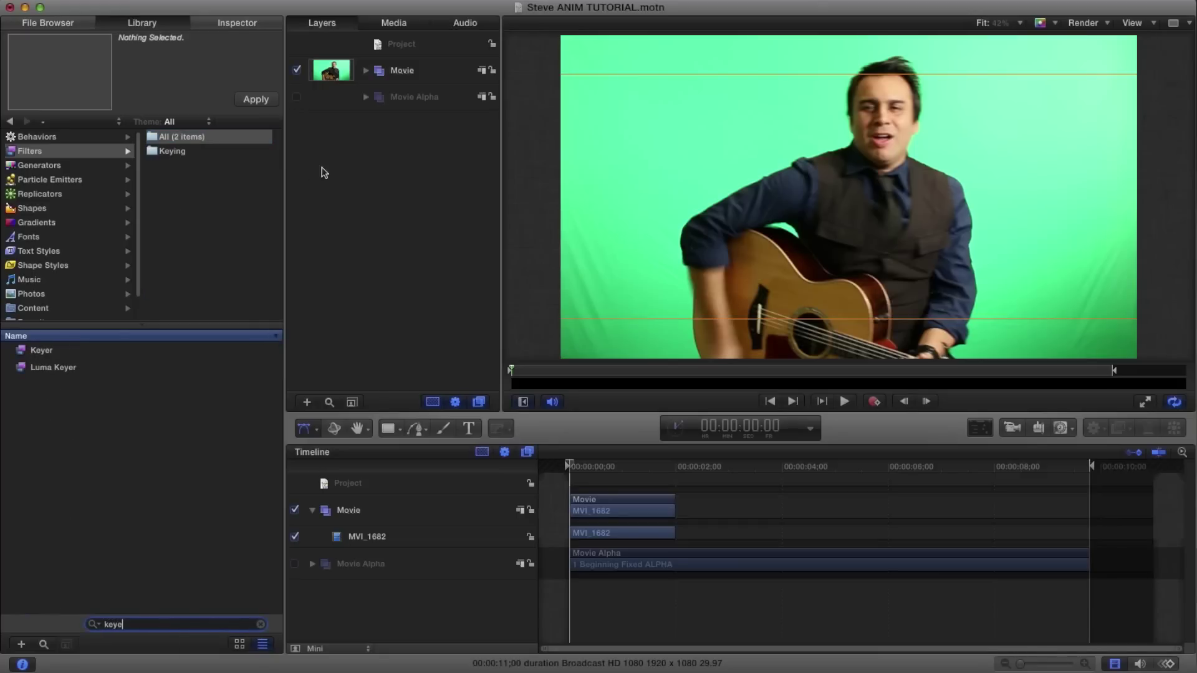
pyautogui.click(365, 70)
pyautogui.moveTo(39, 350); pyautogui.dragTo(421, 99)
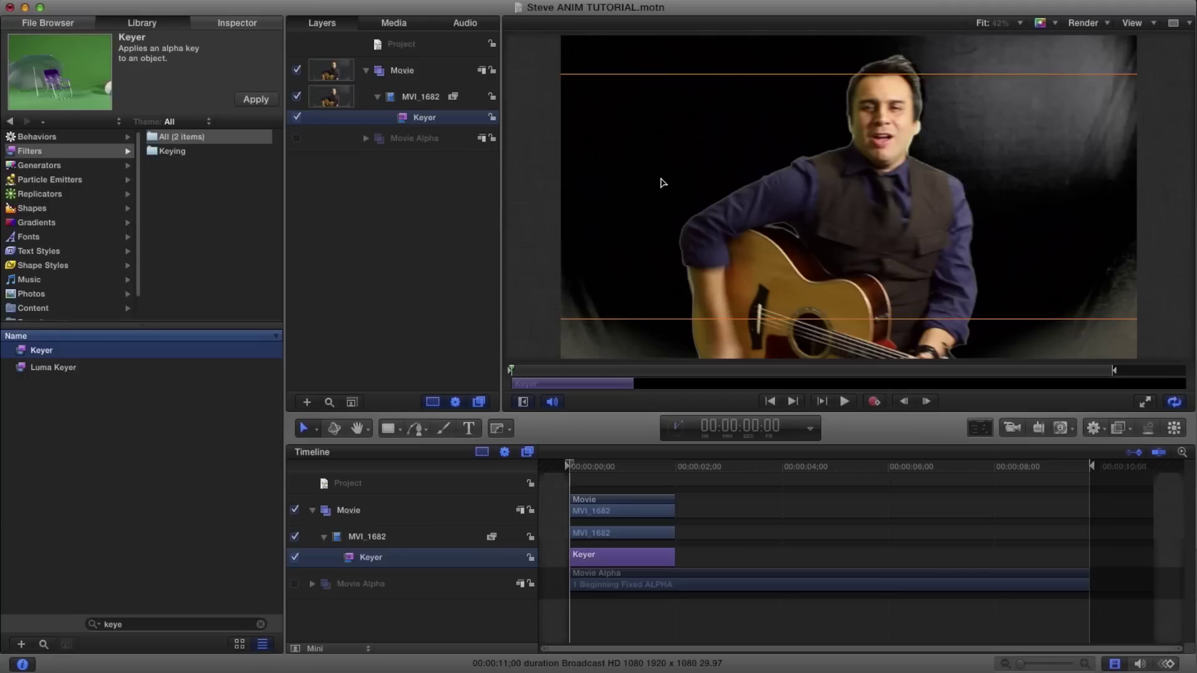
# Refine the Keyer by setting the spill suppression tint to 22.42% and the matte Shrink/Expand to -6.0.
pyautogui.click(238, 23)
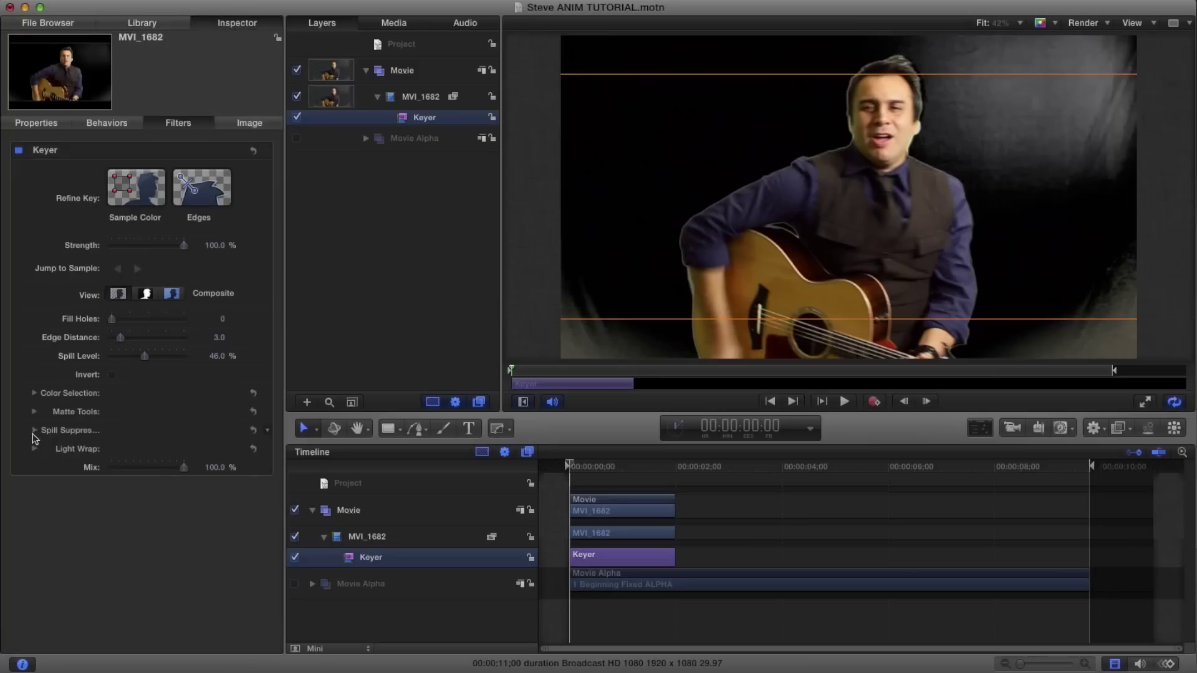
pyautogui.click(34, 430)
pyautogui.click(34, 411)
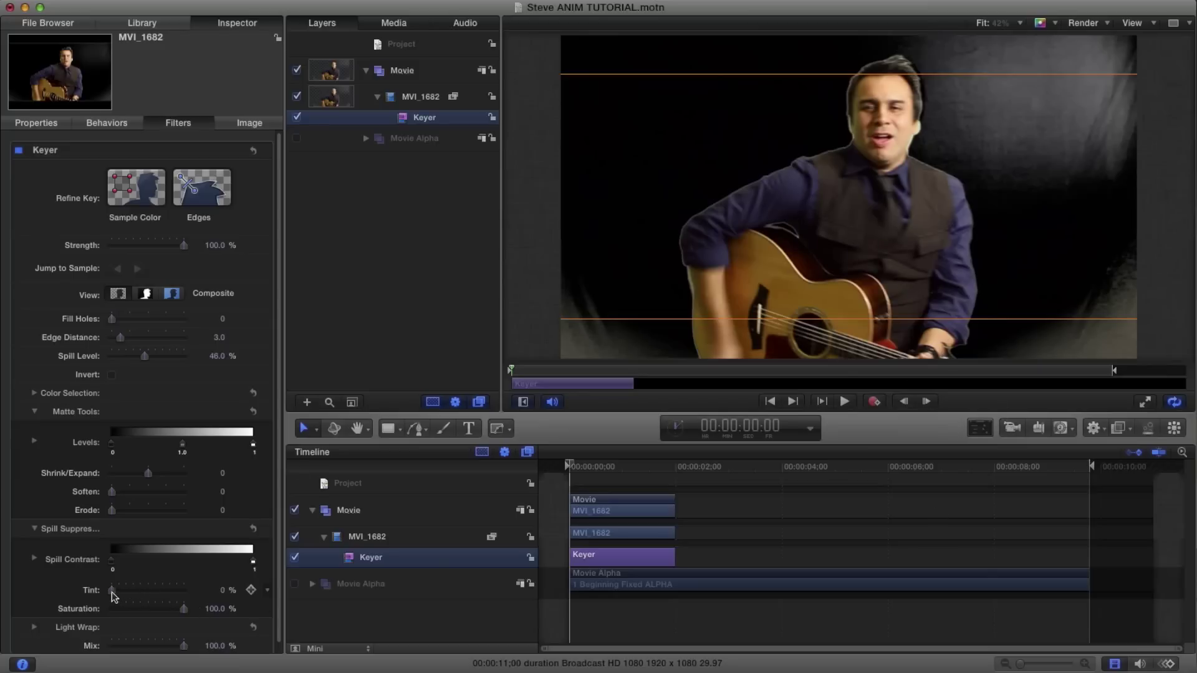
pyautogui.moveTo(113, 595); pyautogui.dragTo(129, 597)
pyautogui.moveTo(131, 597)
pyautogui.mouseDown()
pyautogui.moveTo(154, 595)
pyautogui.moveTo(128, 594)
pyautogui.mouseUp()
pyautogui.moveTo(149, 474); pyautogui.dragTo(128, 472)
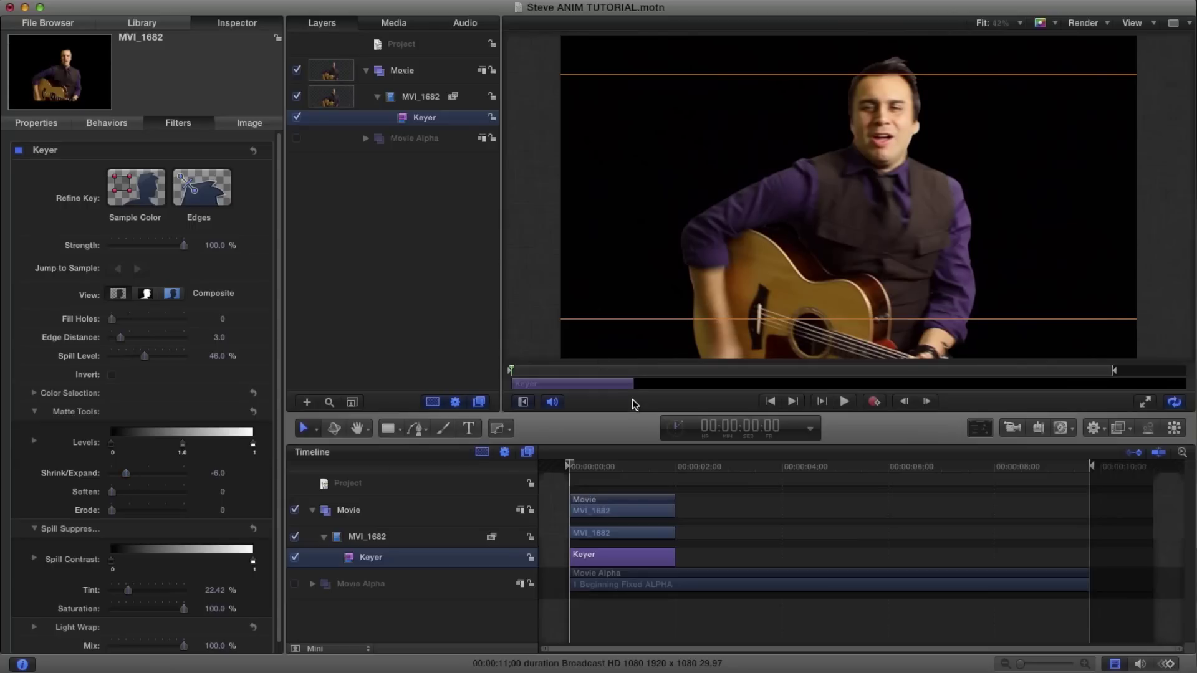
# At 00:00:01:28, draw a four-point Bezier mask around the stray object at the footage's right edge and invert the mask.
pyautogui.moveTo(570, 465); pyautogui.dragTo(671, 467)
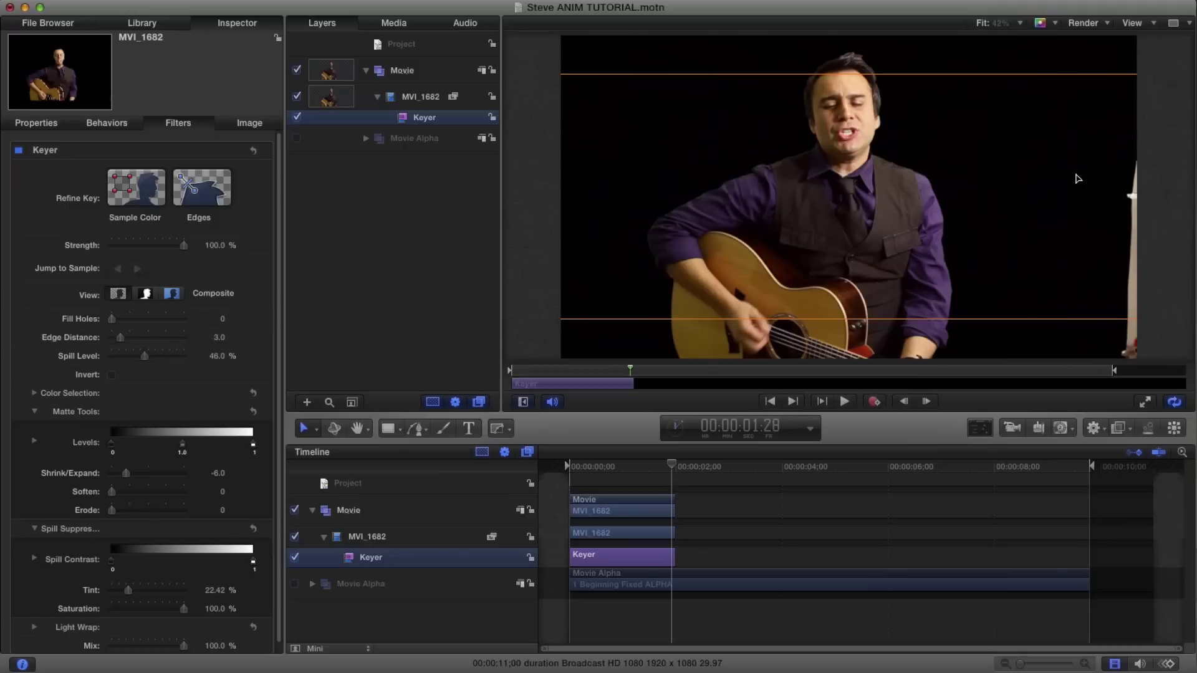
pyautogui.click(503, 431)
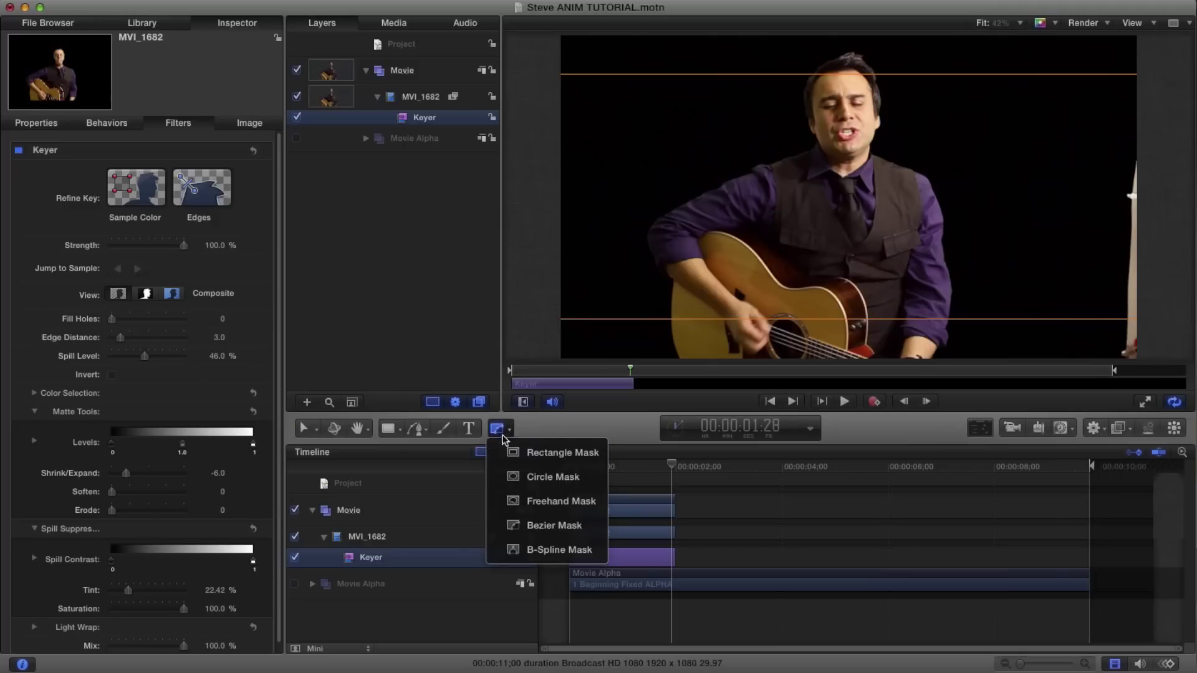
pyautogui.click(513, 527)
pyautogui.click(1096, 147)
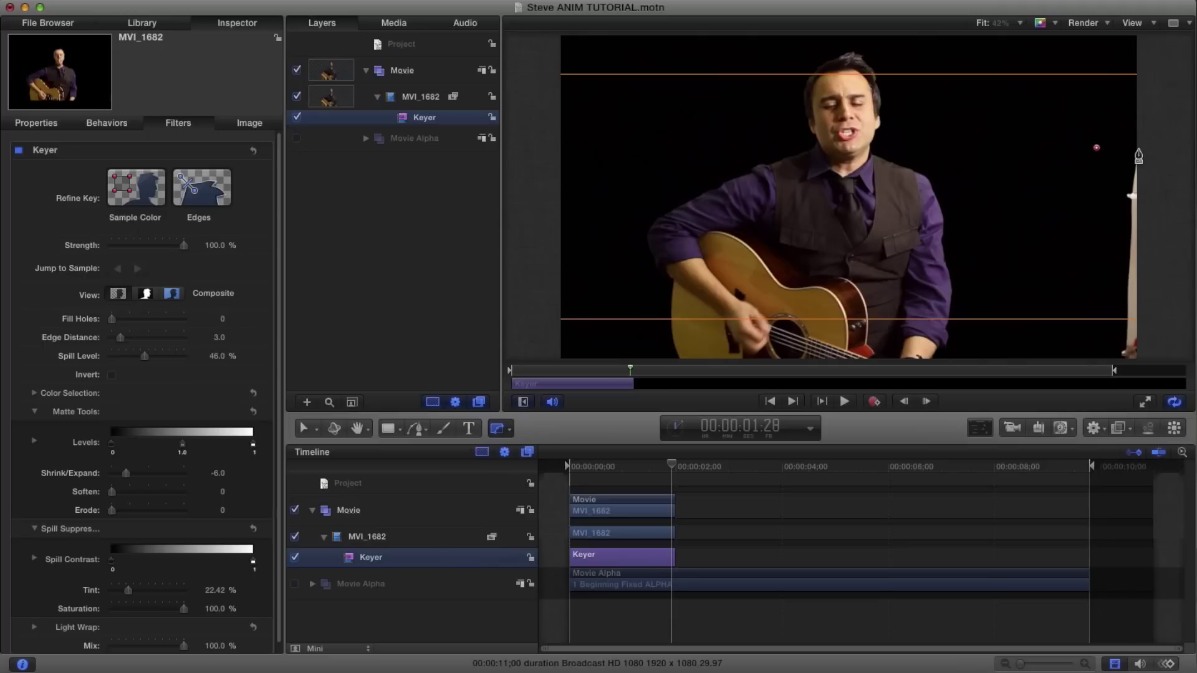
pyautogui.click(1161, 148)
pyautogui.click(1165, 355)
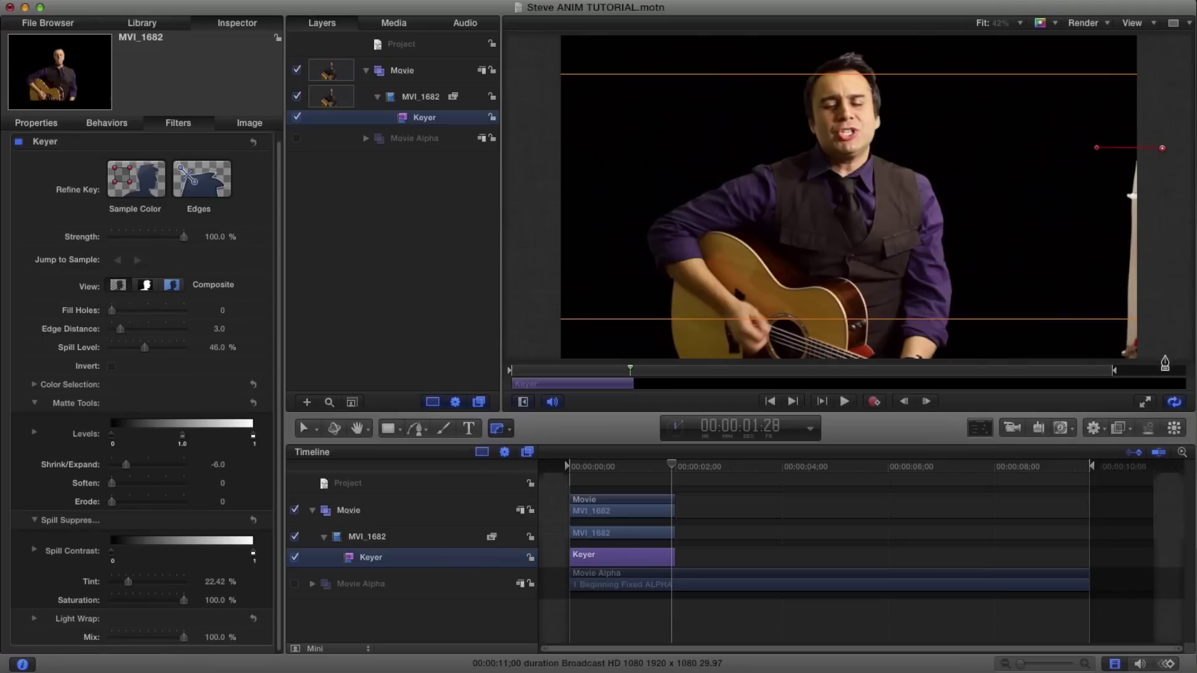
pyautogui.click(1104, 356)
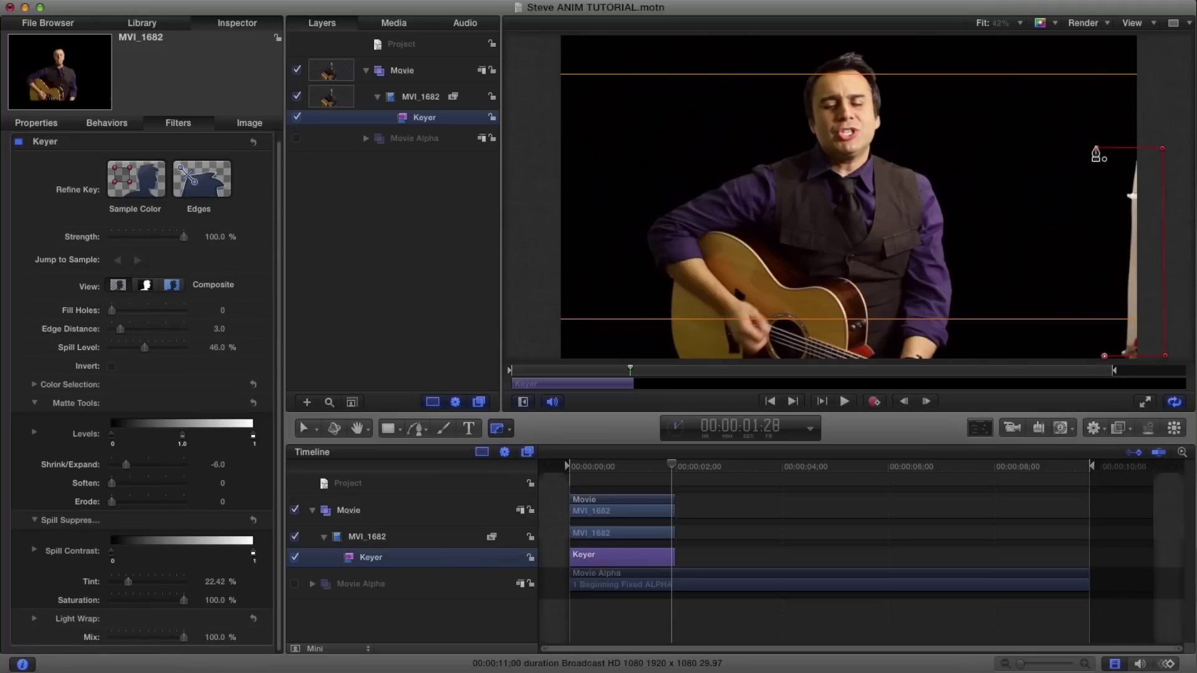
pyautogui.click(1097, 148)
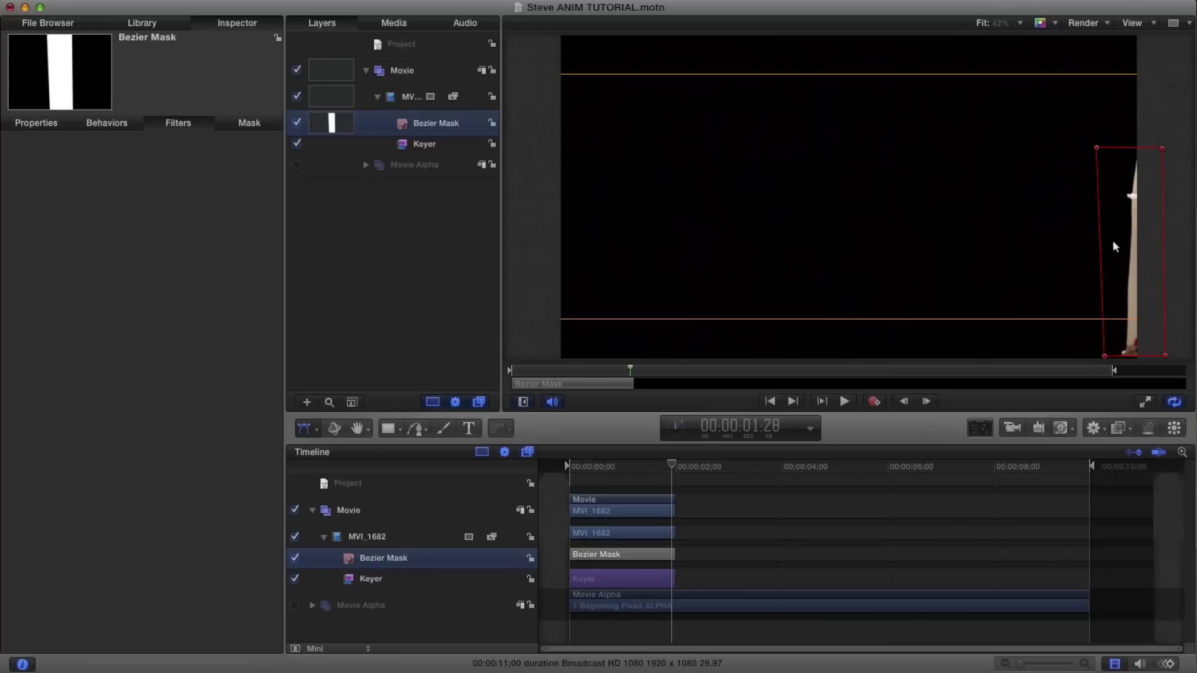
pyautogui.click(248, 123)
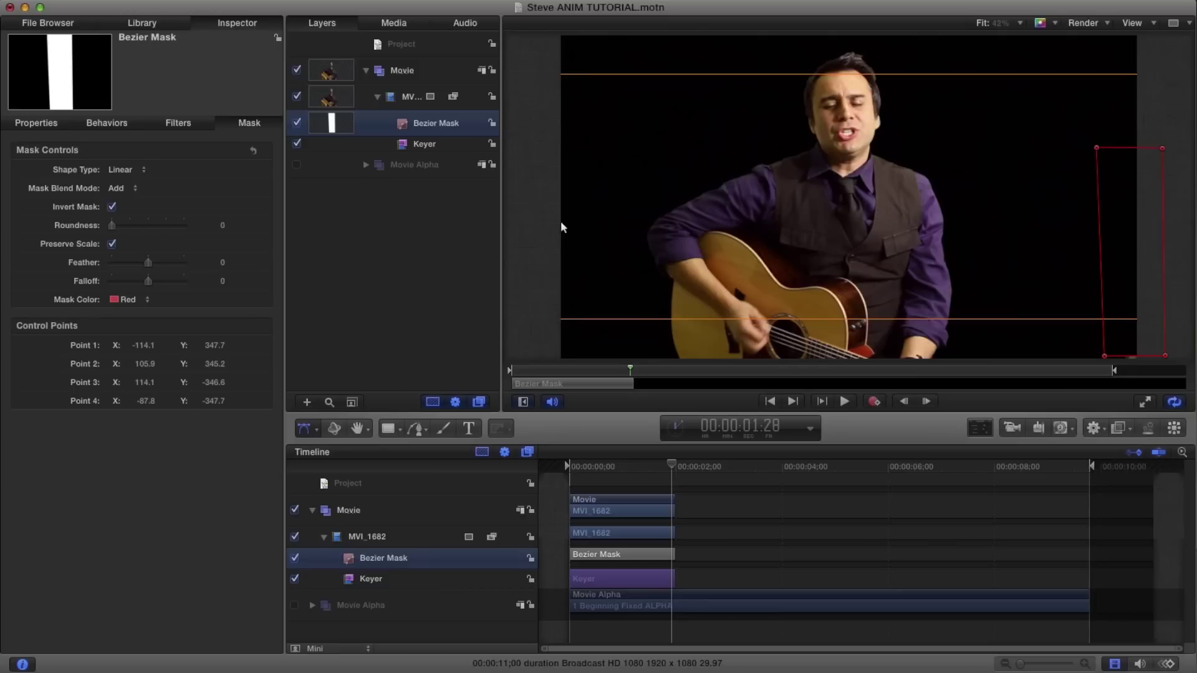
pyautogui.click(411, 256)
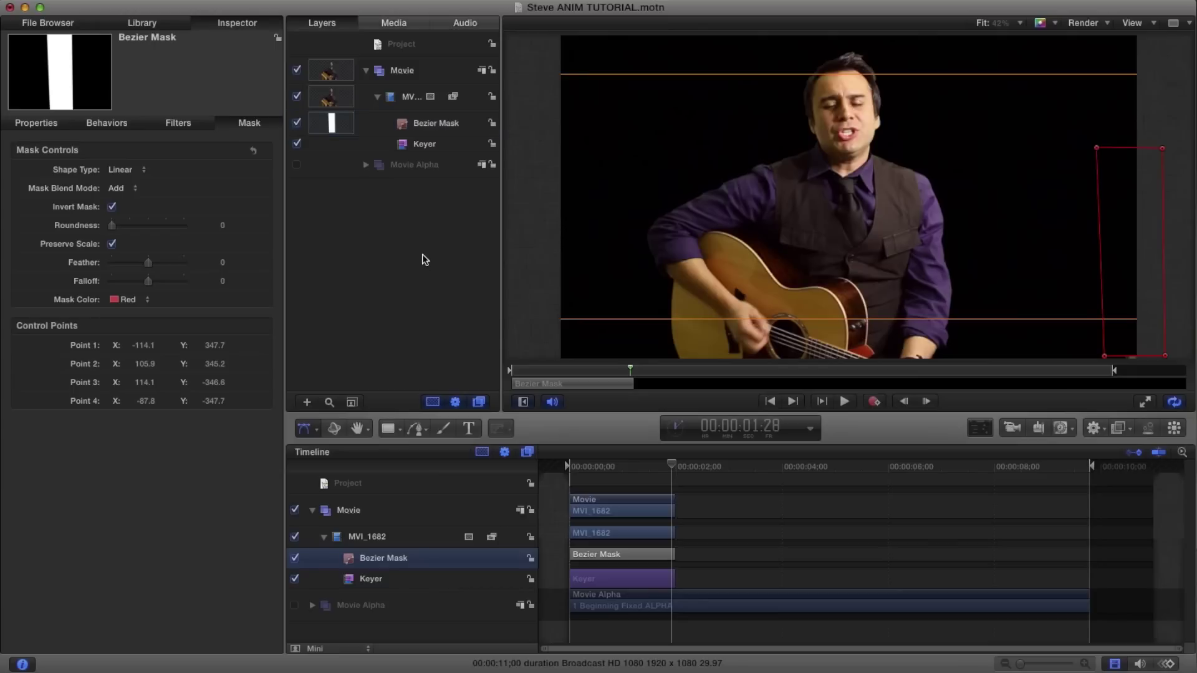
# Disable the Keyer, the Bezier Mask, the MVI_1682 clip and the Movie group, and collapse that group.
pyautogui.click(296, 143)
pyautogui.click(296, 123)
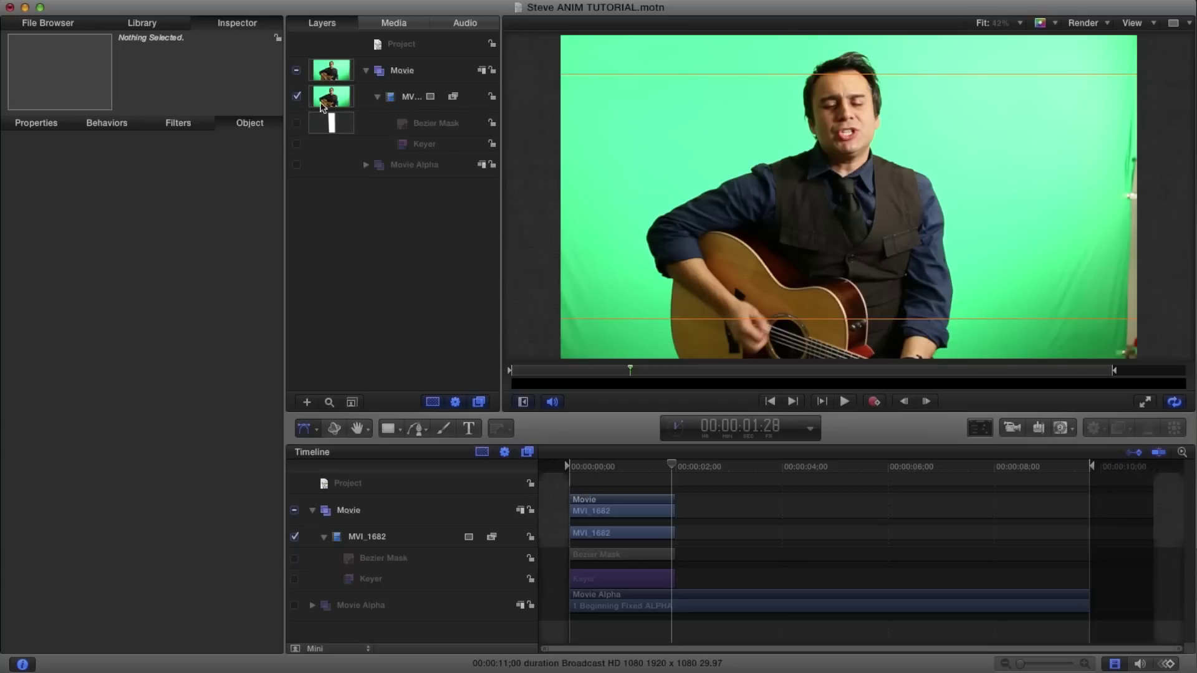
pyautogui.click(297, 96)
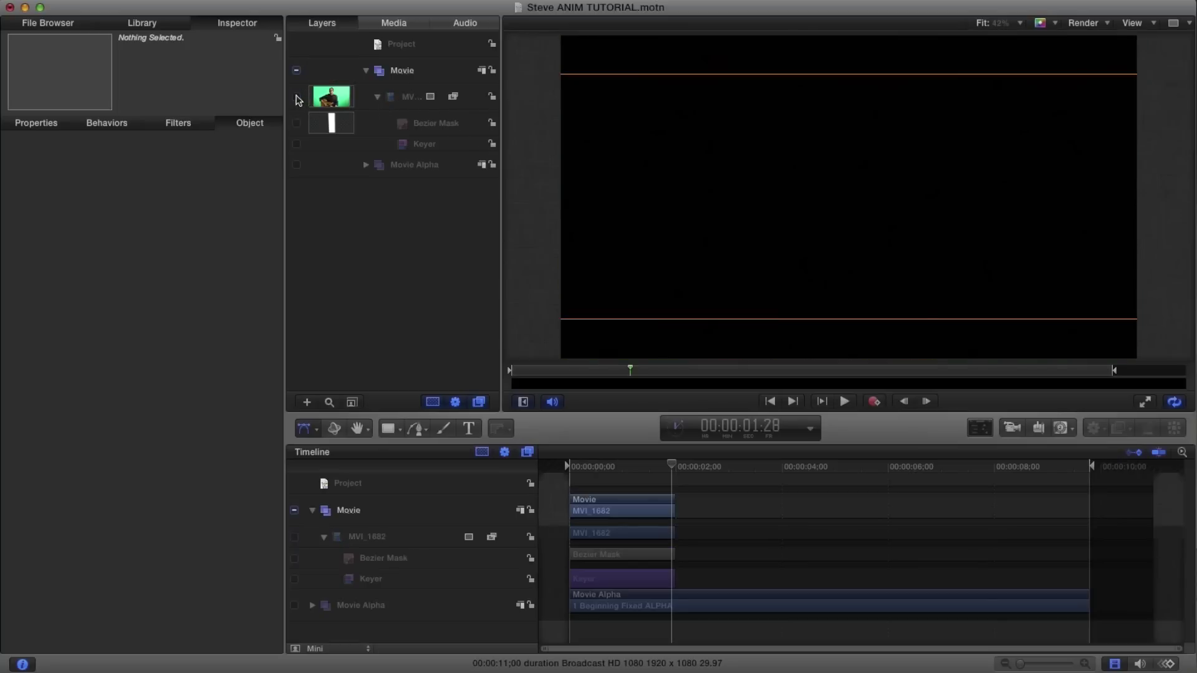
pyautogui.click(296, 71)
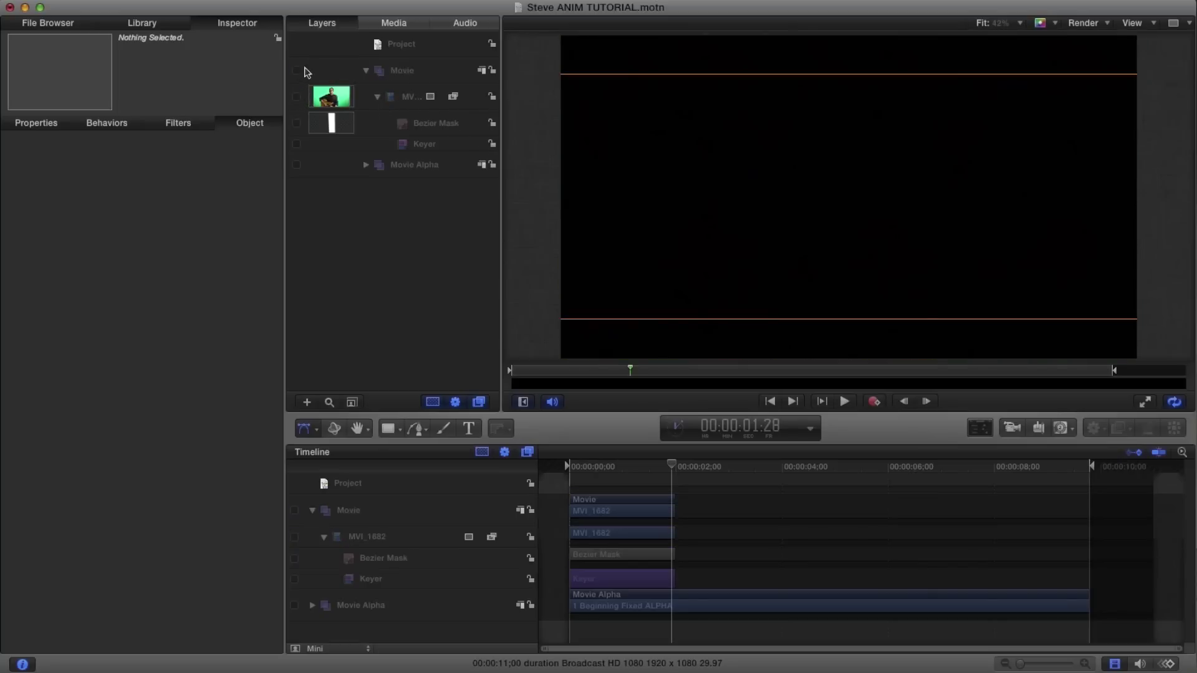
pyautogui.click(365, 70)
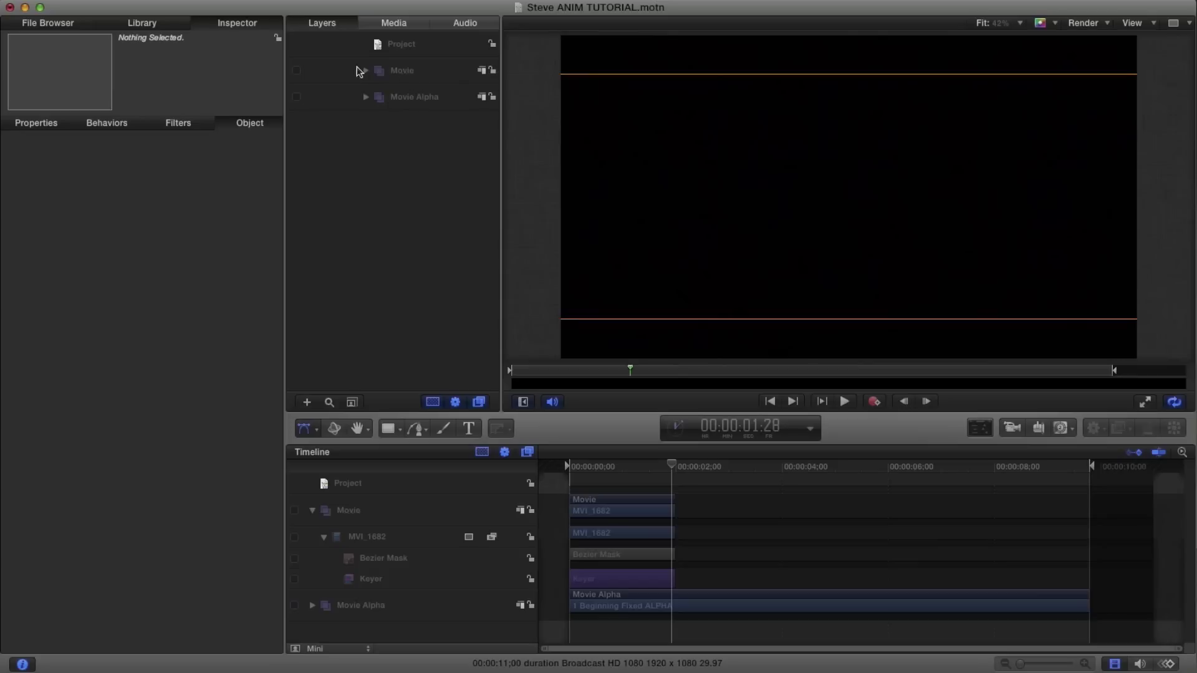
# Enable the Movie Alpha group and the pre-keyed clip inside it.
pyautogui.click(296, 97)
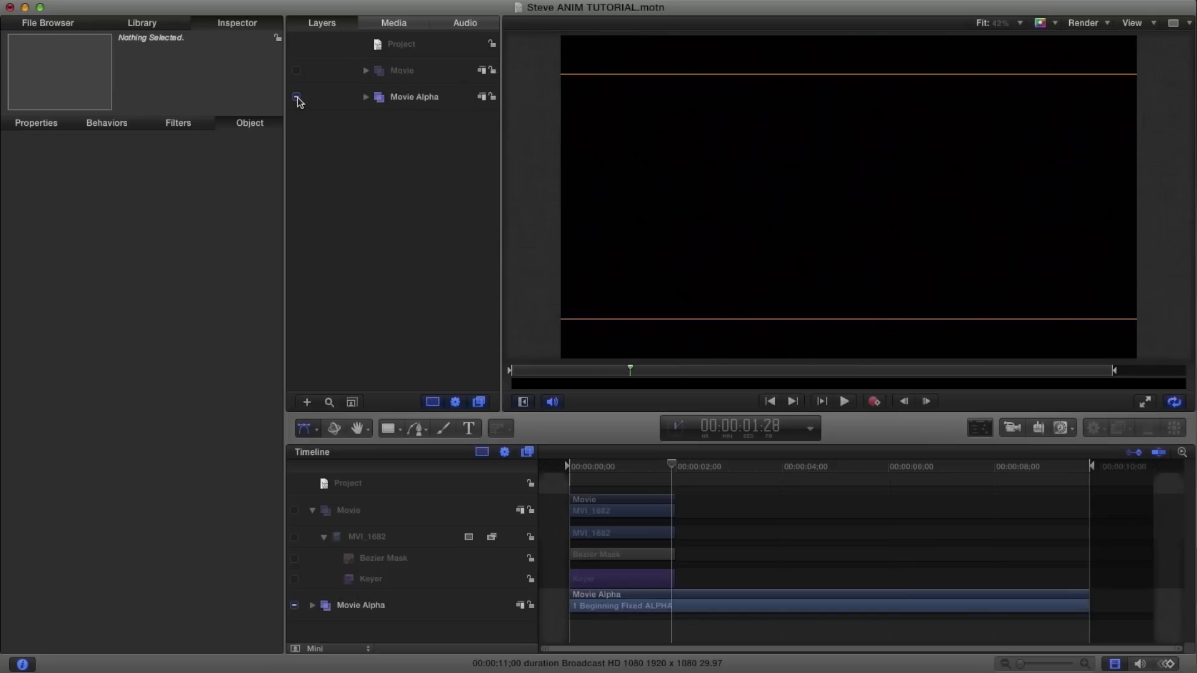
pyautogui.click(366, 97)
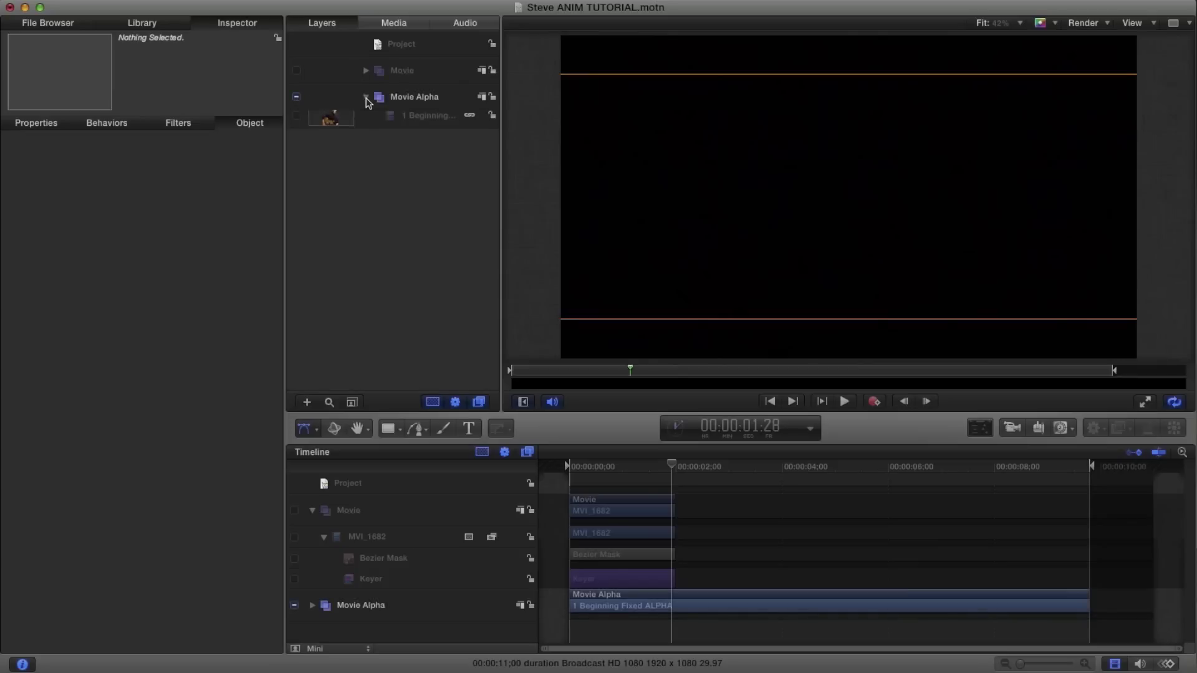
pyautogui.click(296, 123)
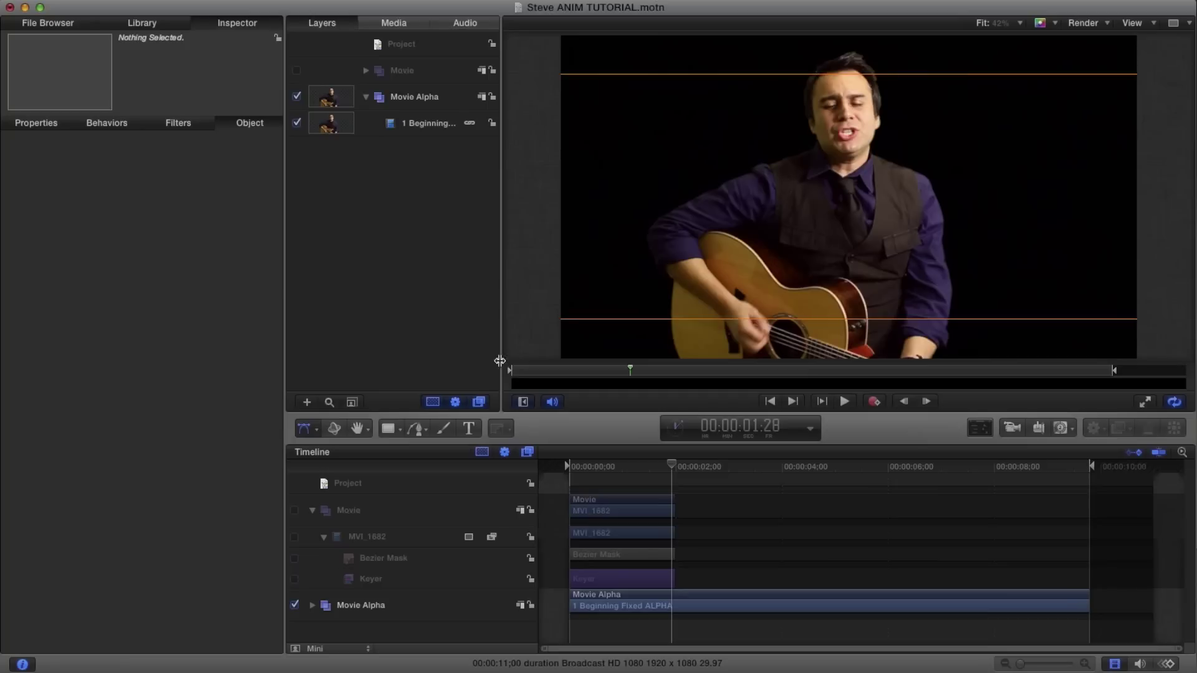
# Search the library content for "paper" and add Spiral Paper.png to the project in a new group above the others.
pyautogui.click(149, 25)
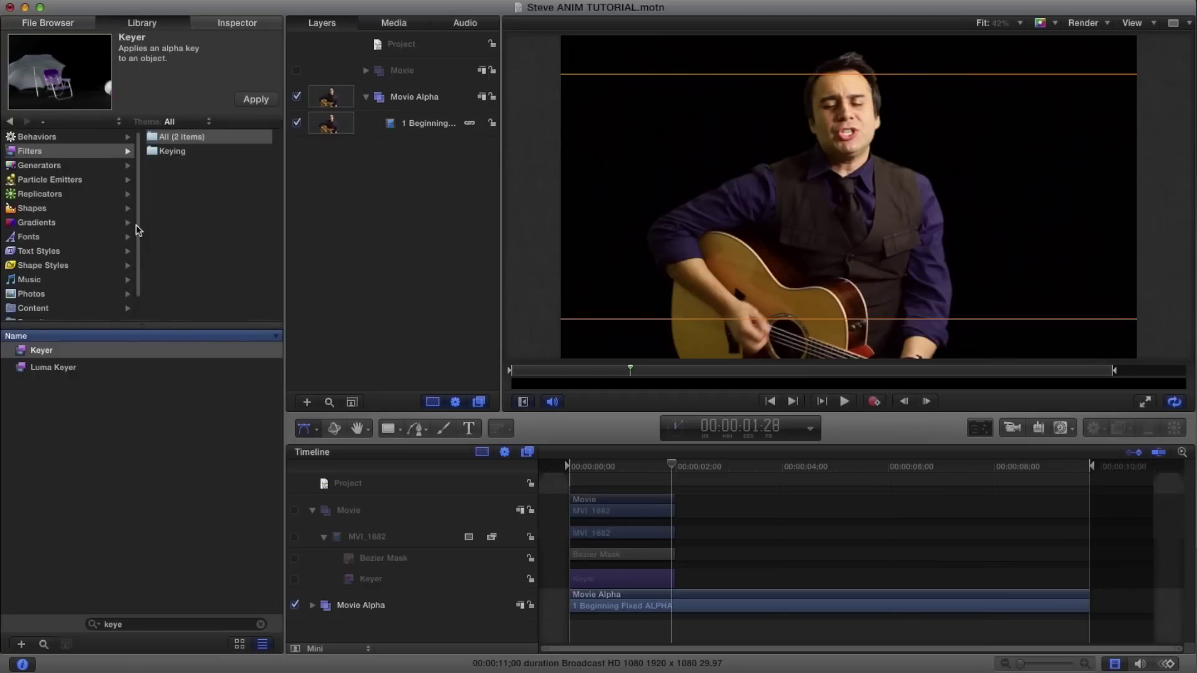
pyautogui.scroll(-2, 138, 231)
pyautogui.click(40, 285)
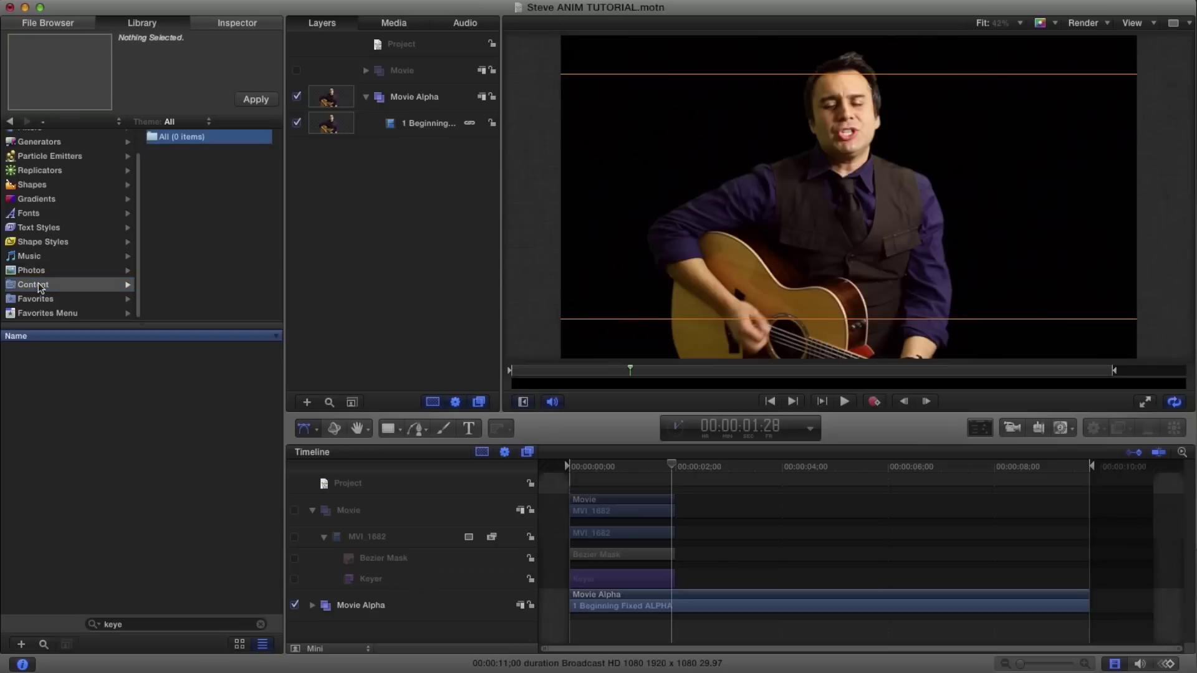
pyautogui.click(261, 624)
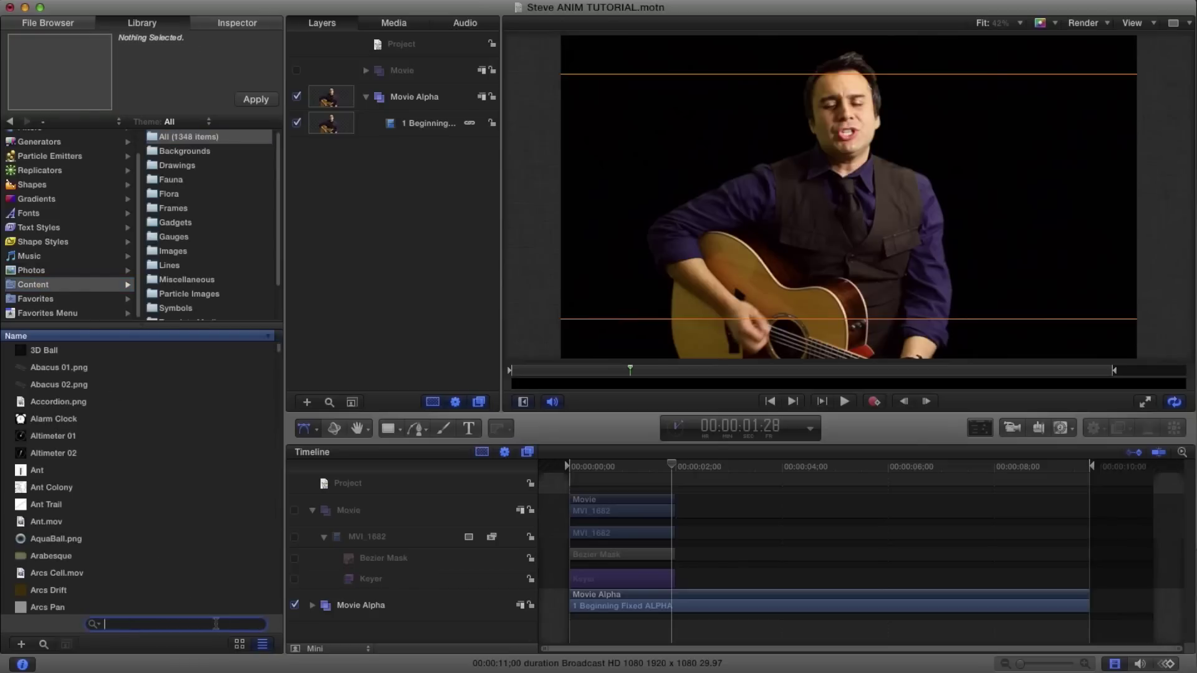
pyautogui.write('paper')
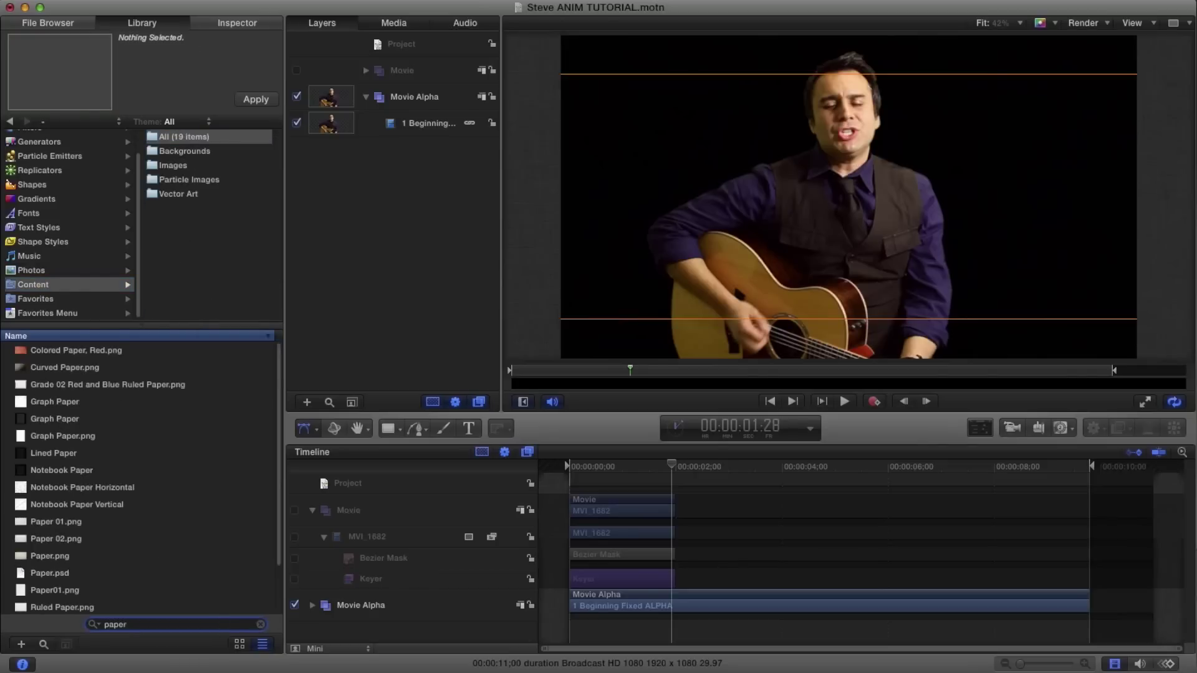
pyautogui.scroll(-3, 184, 579)
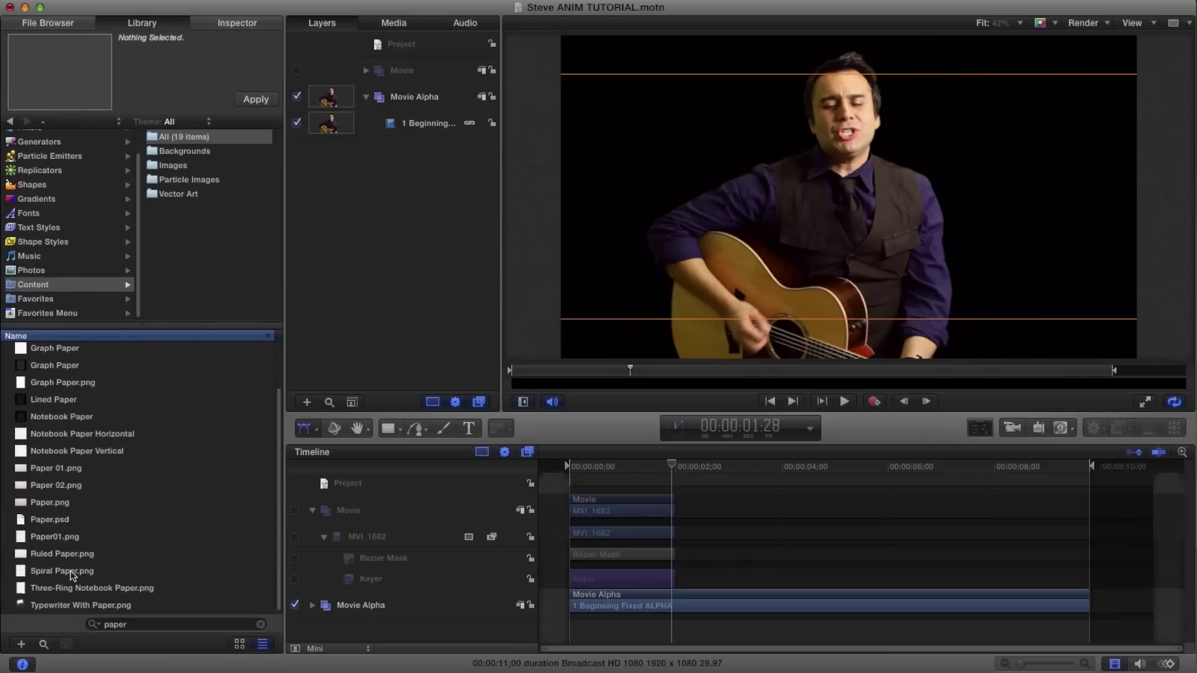
pyautogui.click(20, 572)
pyautogui.moveTo(21, 572); pyautogui.dragTo(357, 286)
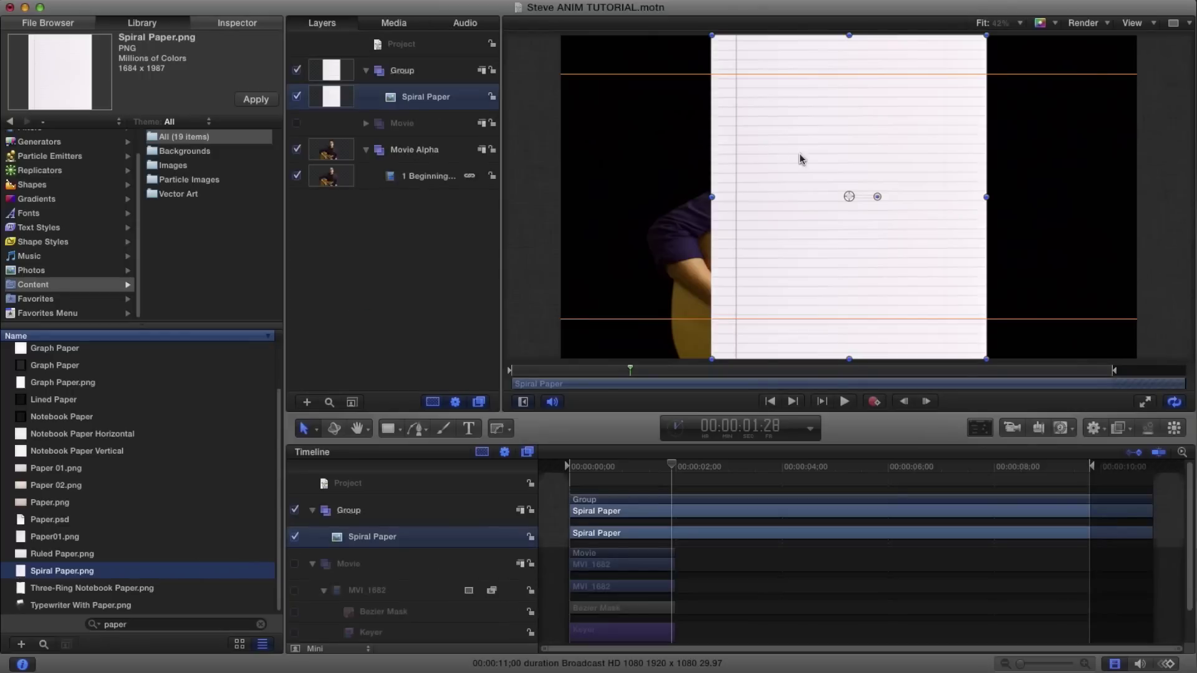
# Scale the Spiral Paper image to 118% and set its blend mode to Multiply.
pyautogui.click(232, 23)
pyautogui.click(50, 124)
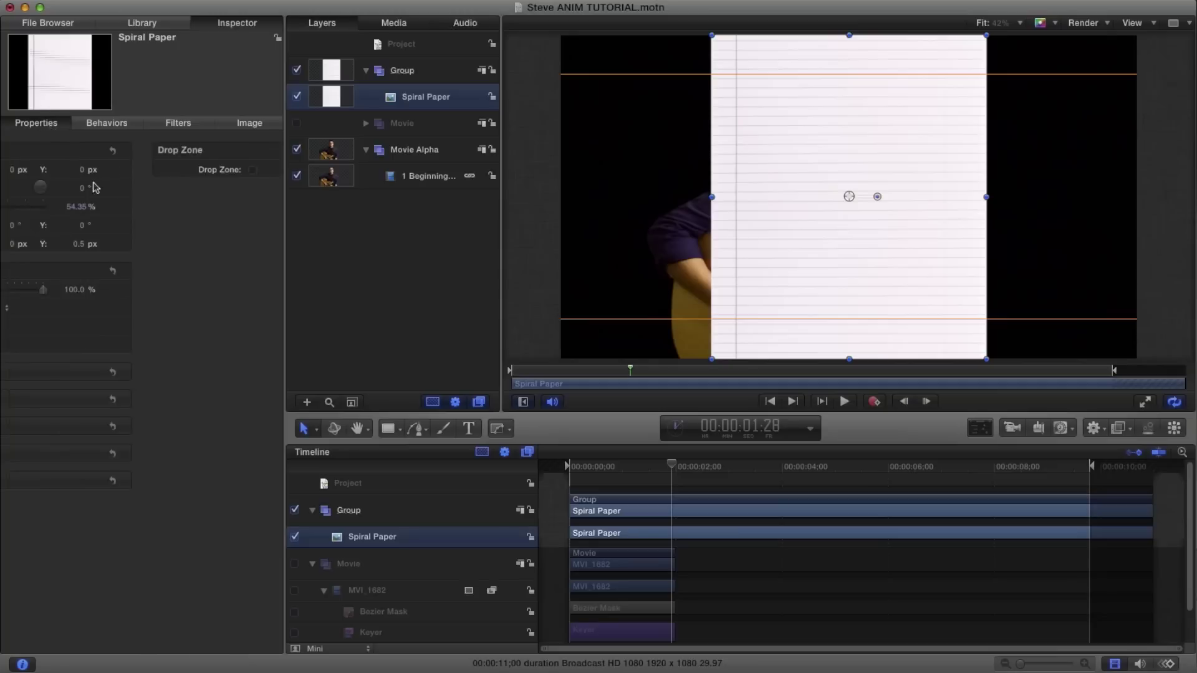
pyautogui.moveTo(119, 208); pyautogui.dragTo(132, 207)
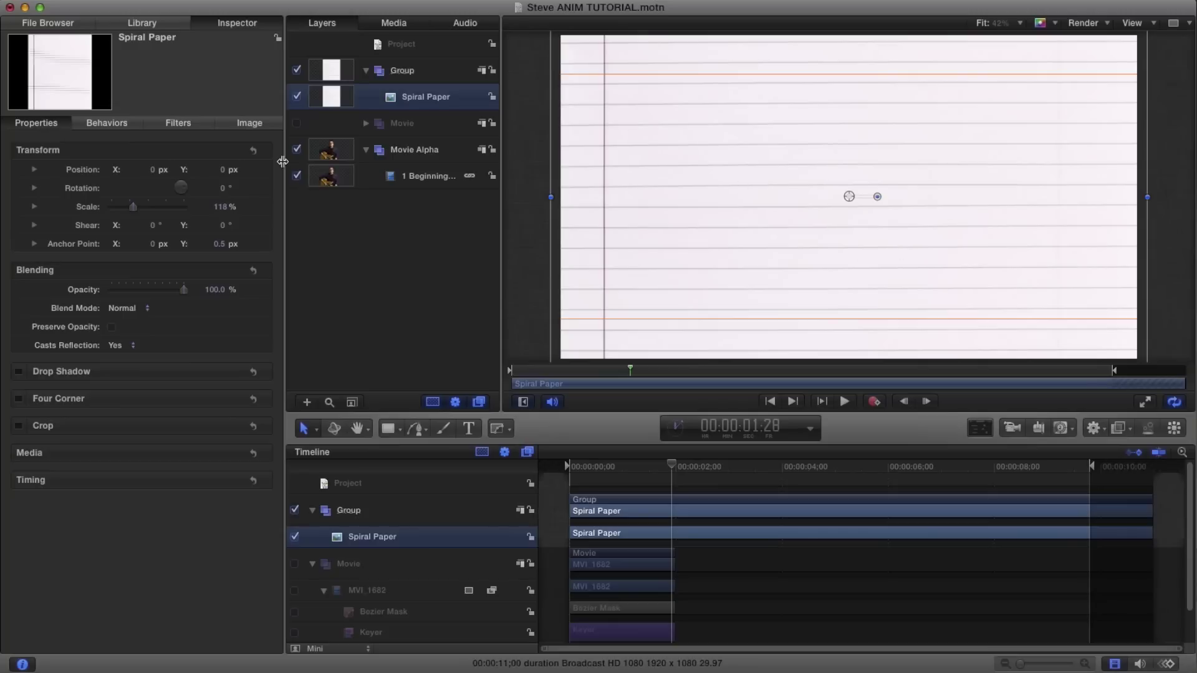
pyautogui.click(133, 317)
pyautogui.click(137, 351)
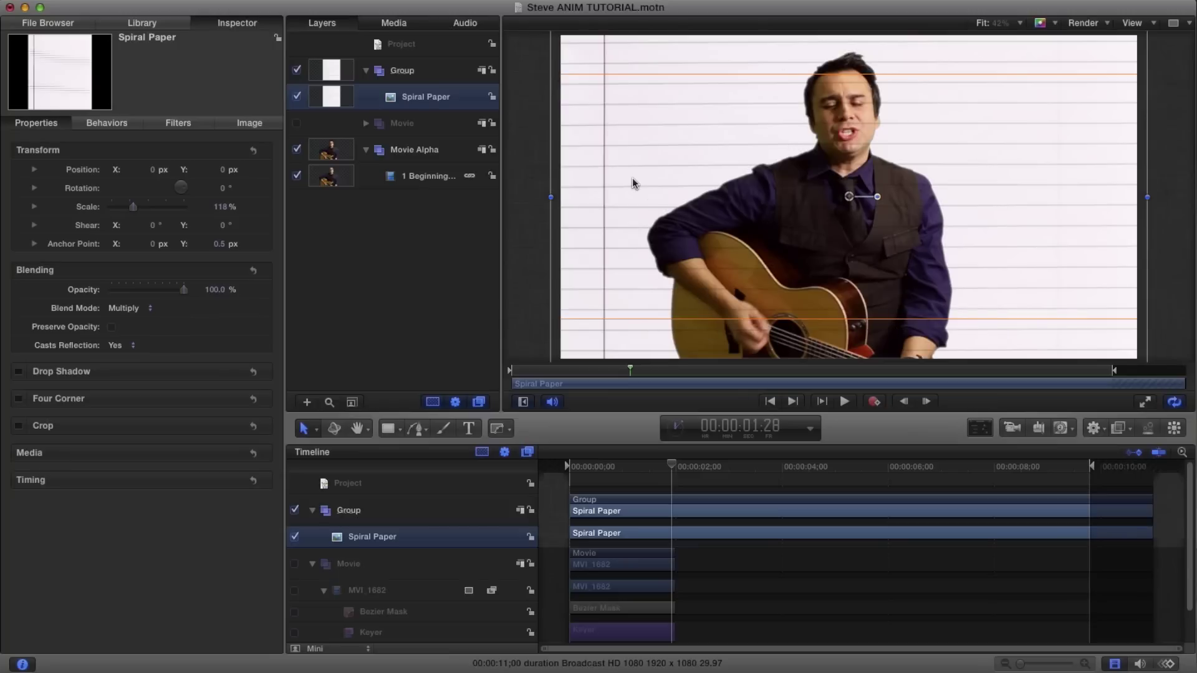
# Rename the group containing the spiral paper as "Paper" and collapse it and the Movie Alpha group in the layer list.
pyautogui.click(367, 71)
pyautogui.click(411, 74)
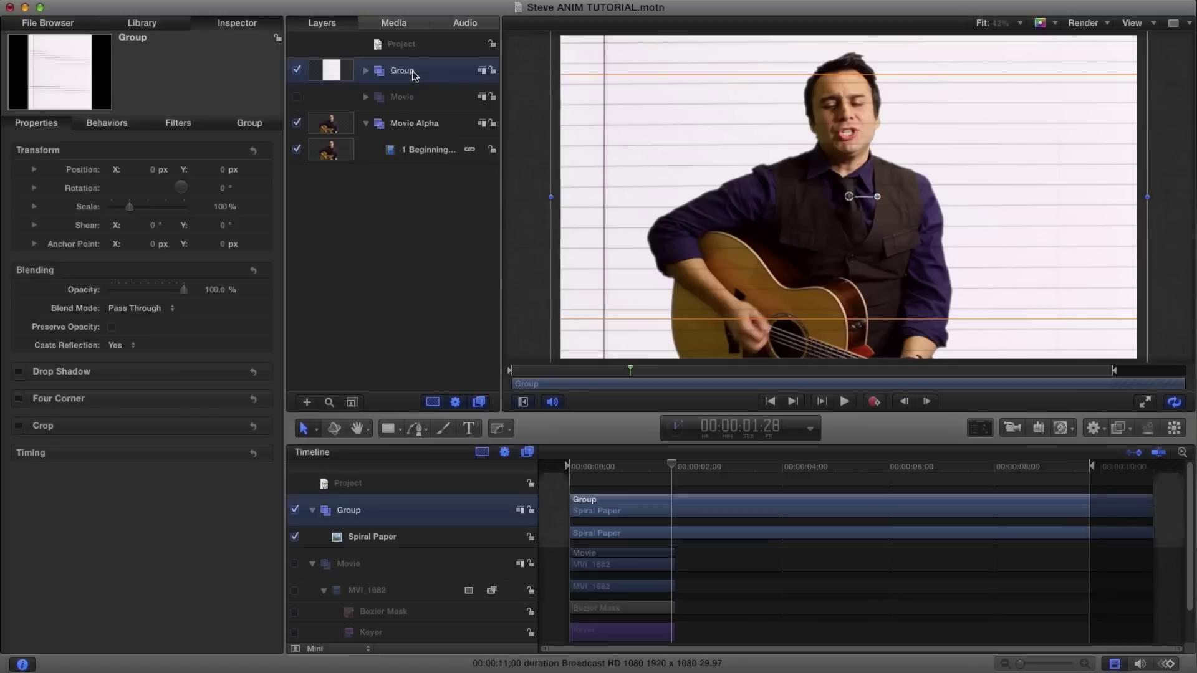
pyautogui.click(412, 72)
pyautogui.moveTo(424, 69); pyautogui.dragTo(359, 70)
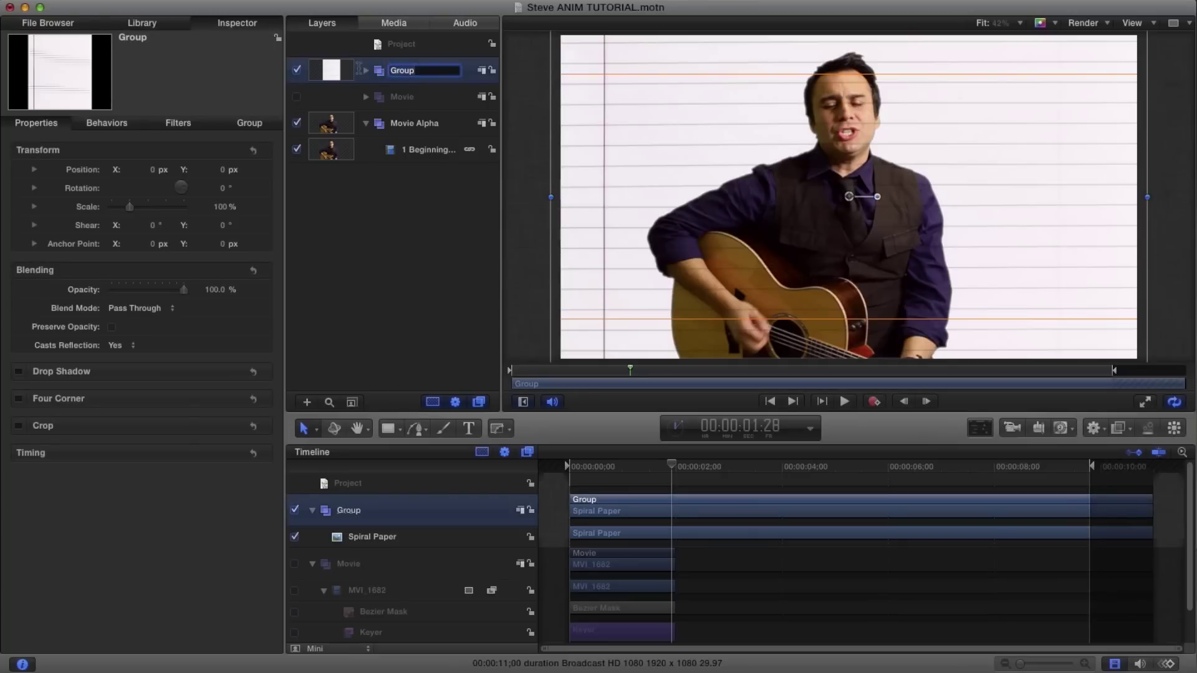
pyautogui.write('Paper')
pyautogui.press('Return')
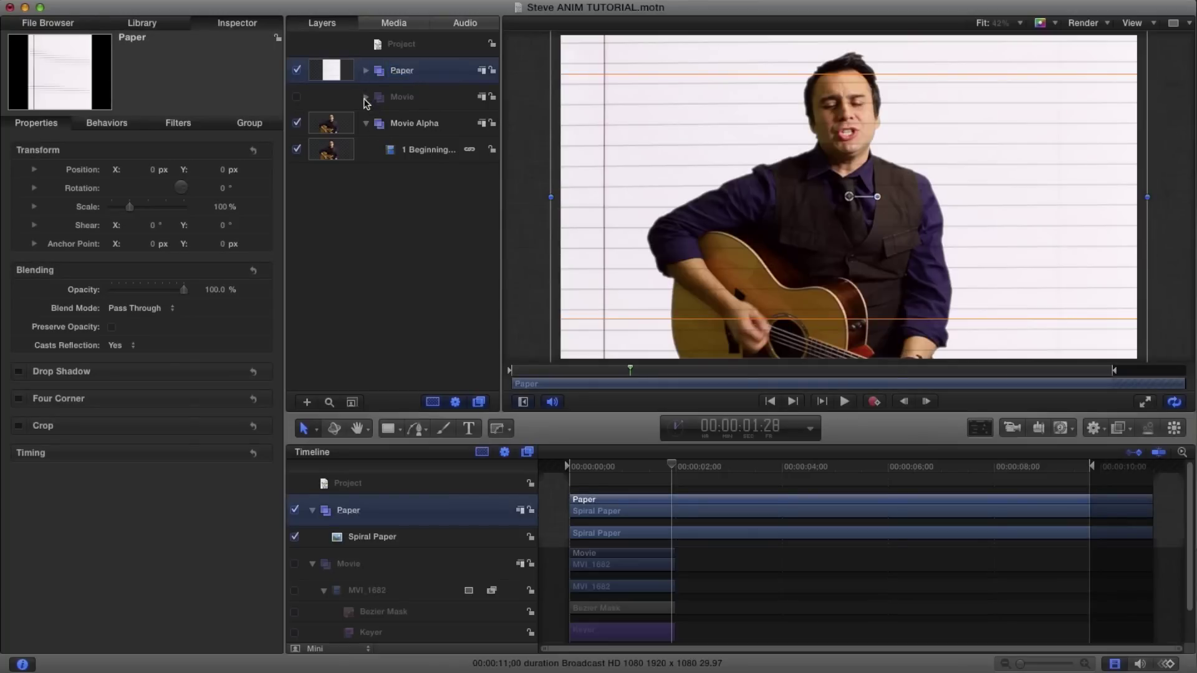
pyautogui.click(366, 123)
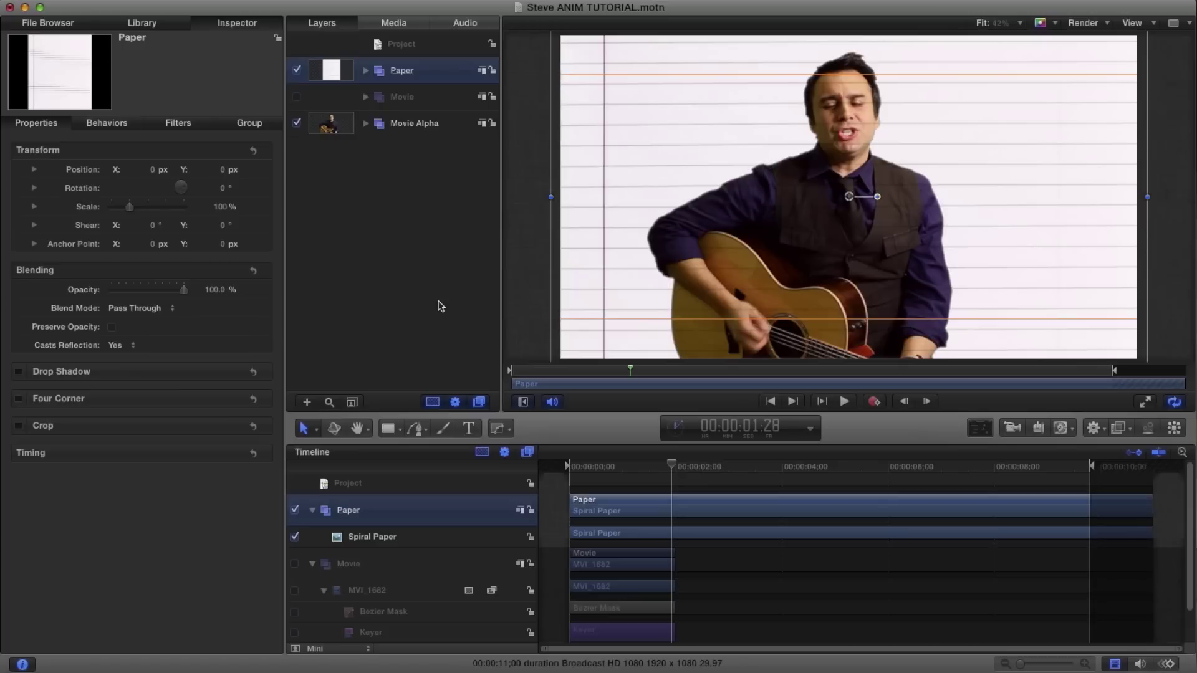
# Create a new group named "Heart" and place it below the Movie Alpha group.
pyautogui.click(308, 402)
pyautogui.doubleClick(400, 72)
pyautogui.write('HE')
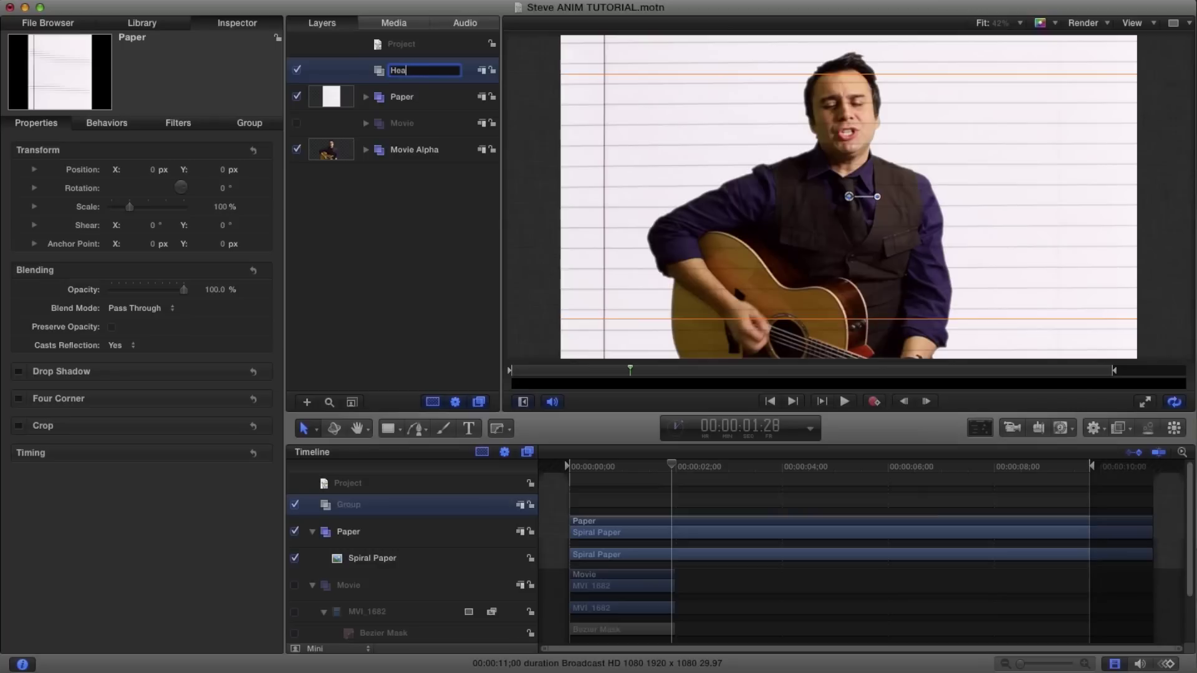
pyautogui.press('Return')
pyautogui.moveTo(378, 75); pyautogui.dragTo(370, 162)
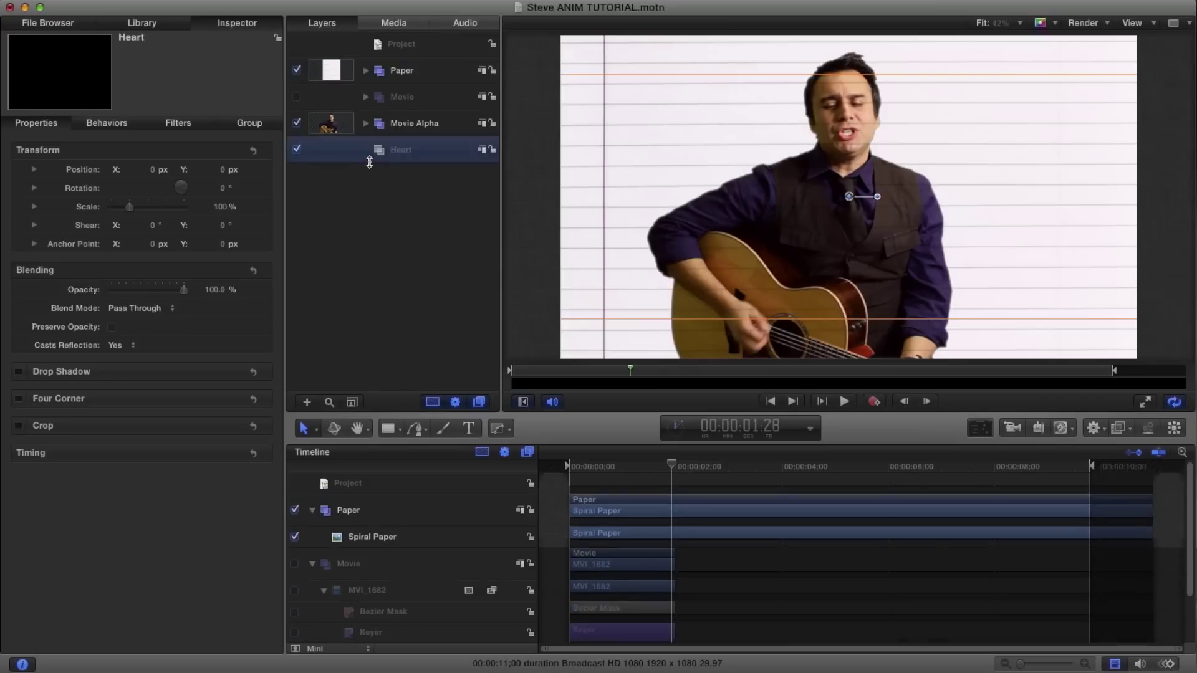
# Paint a freehand heart outline on the paper beside the guitarist's head and set its brush color to red.
pyautogui.click(444, 429)
pyautogui.moveTo(601, 127)
pyautogui.mouseDown()
pyautogui.moveTo(613, 103)
pyautogui.moveTo(640, 101)
pyautogui.moveTo(651, 111)
pyautogui.moveTo(622, 157)
pyautogui.mouseUp()
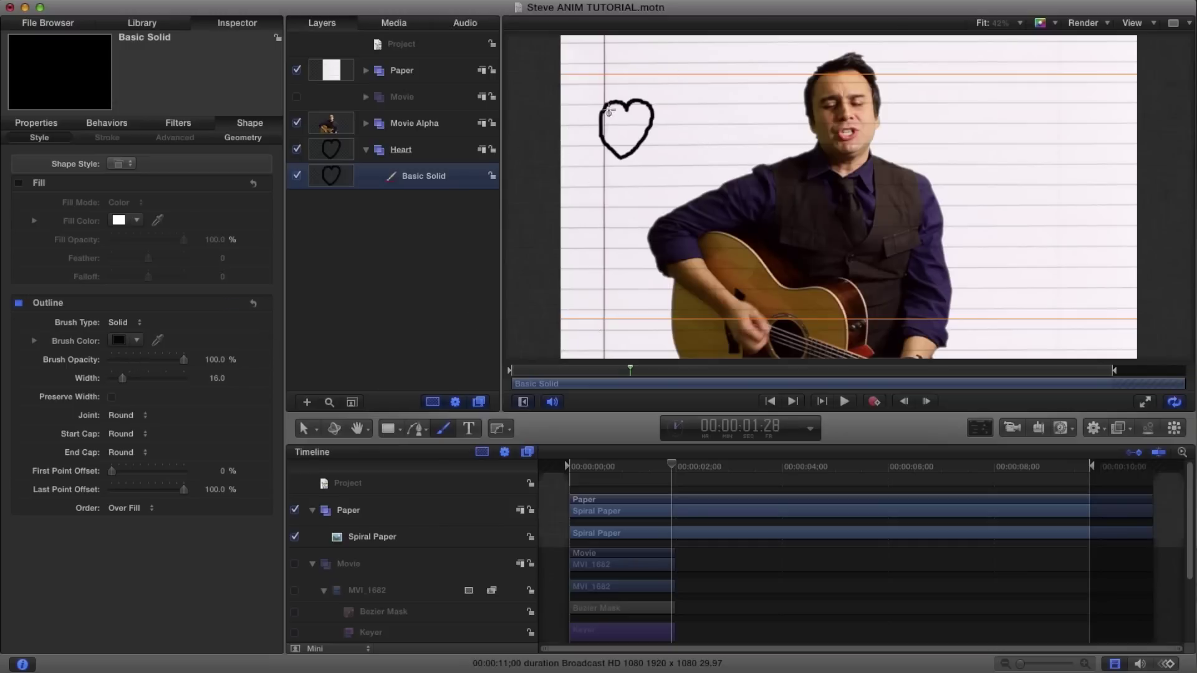
pyautogui.click(118, 339)
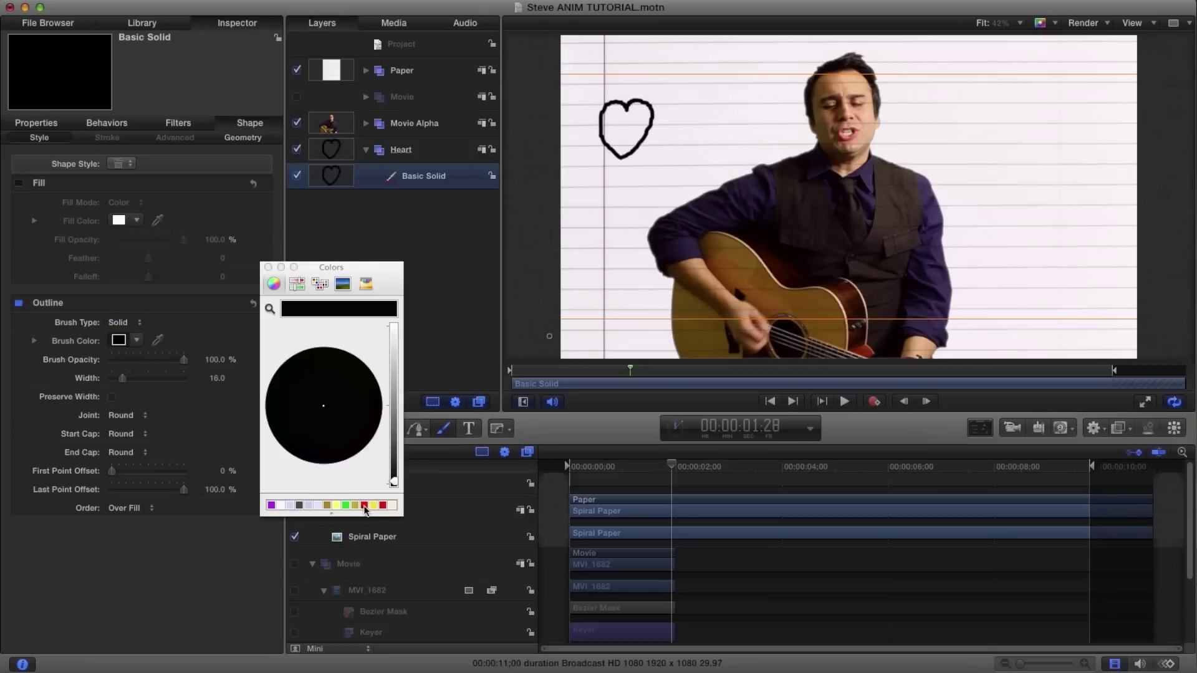
pyautogui.click(364, 506)
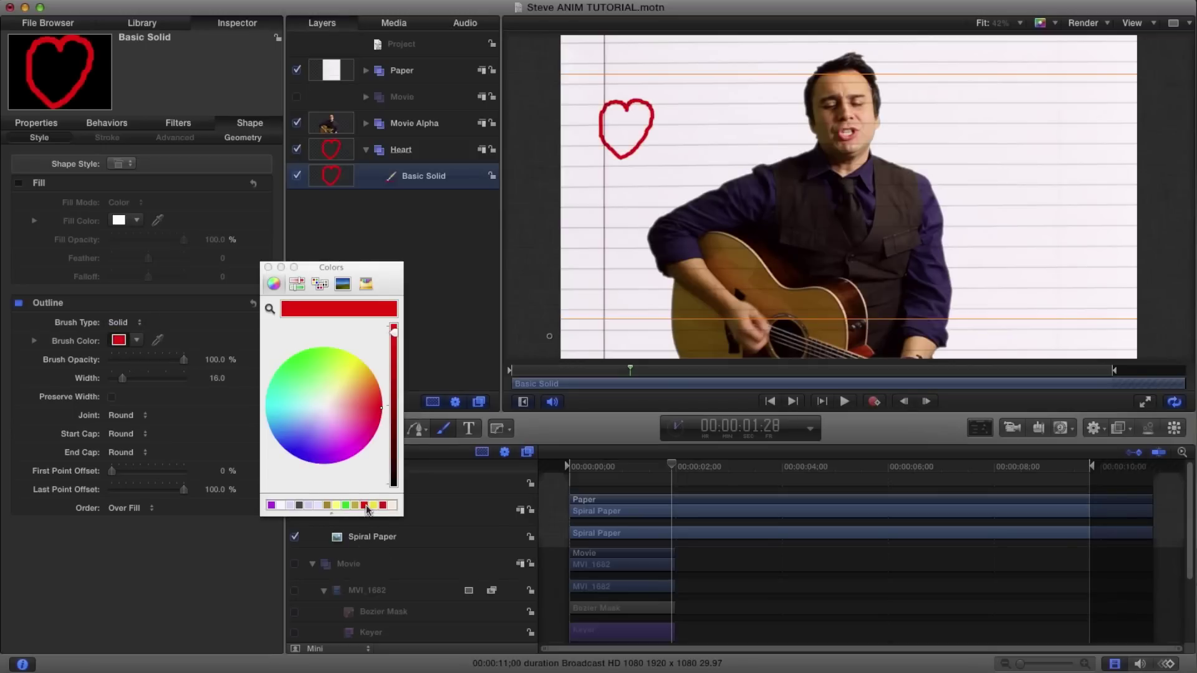
pyautogui.click(268, 267)
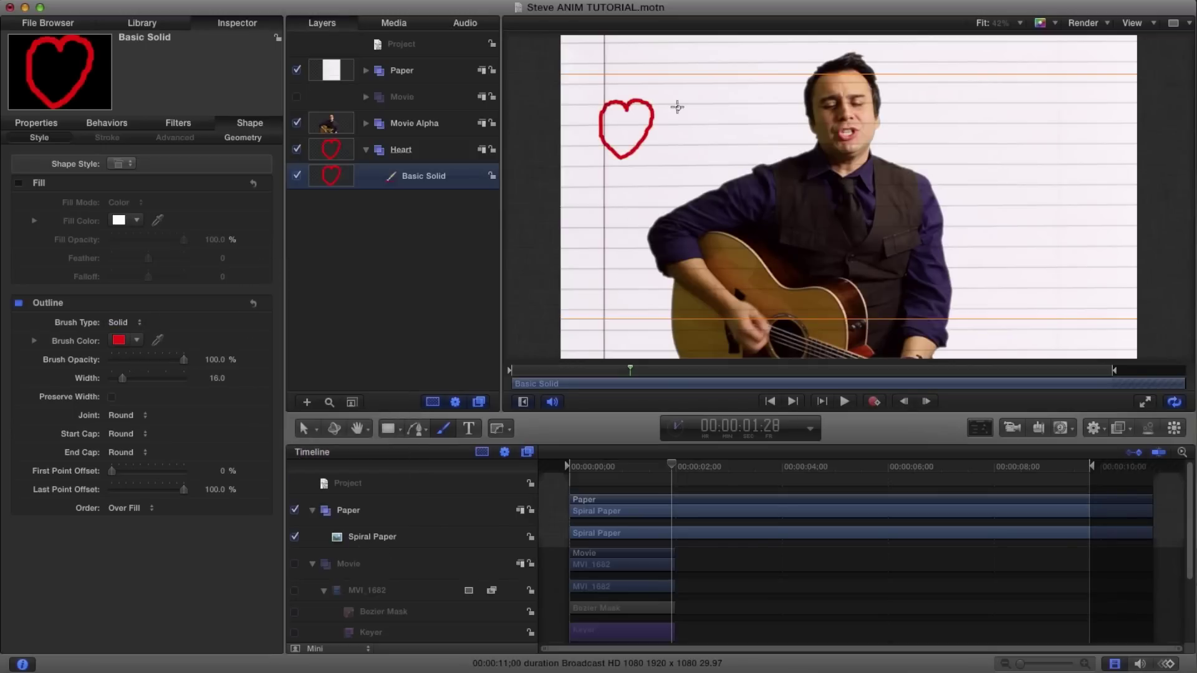
# From the project's first frame, search the library's particle emitters for "feather" and add the Feathers emitter in a new group.
pyautogui.moveTo(671, 466); pyautogui.dragTo(568, 467)
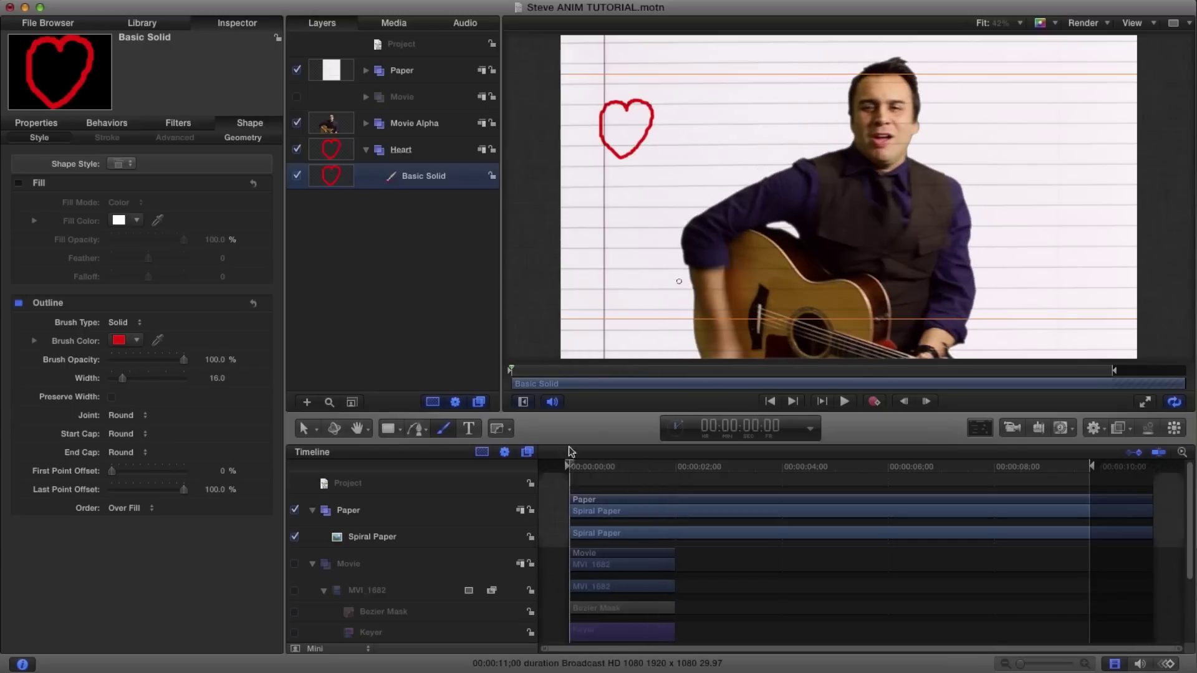
pyautogui.click(142, 22)
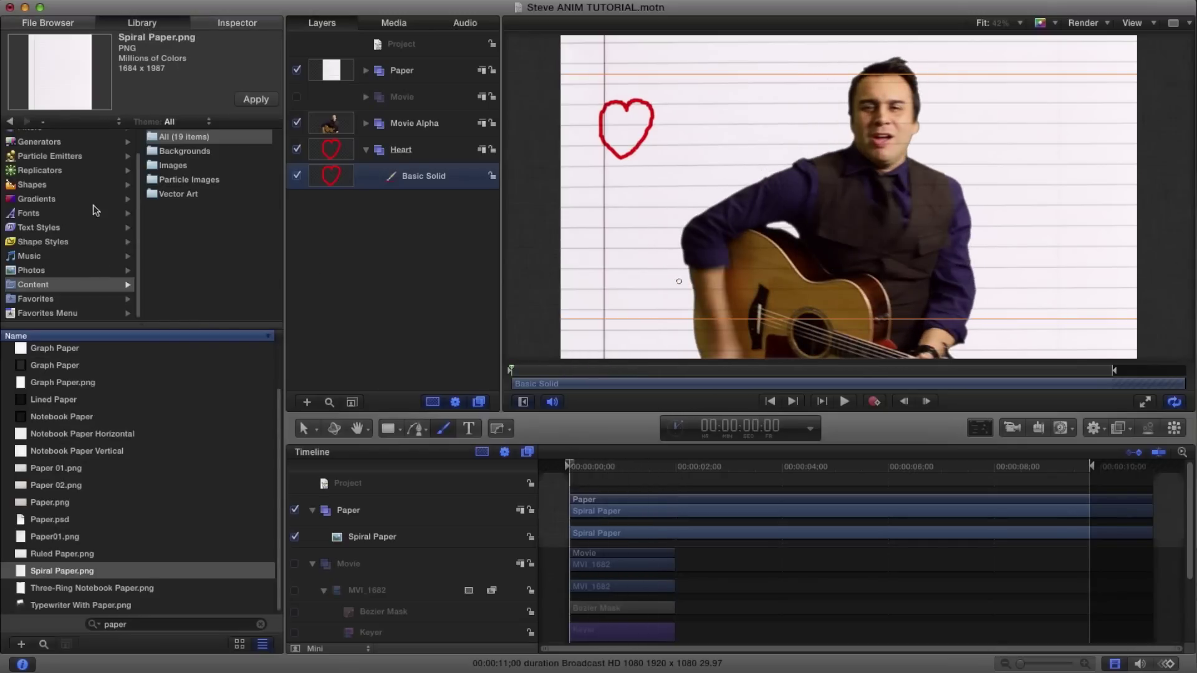
pyautogui.click(51, 161)
pyautogui.click(261, 624)
pyautogui.write('fea')
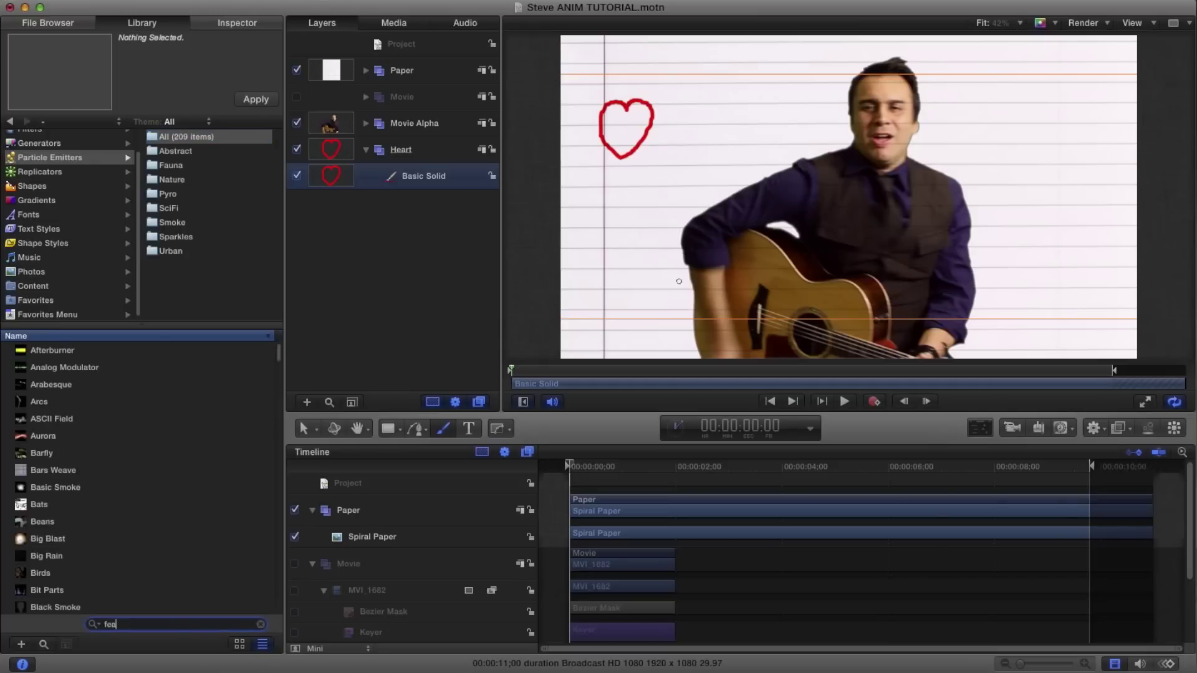
pyautogui.write('ther')
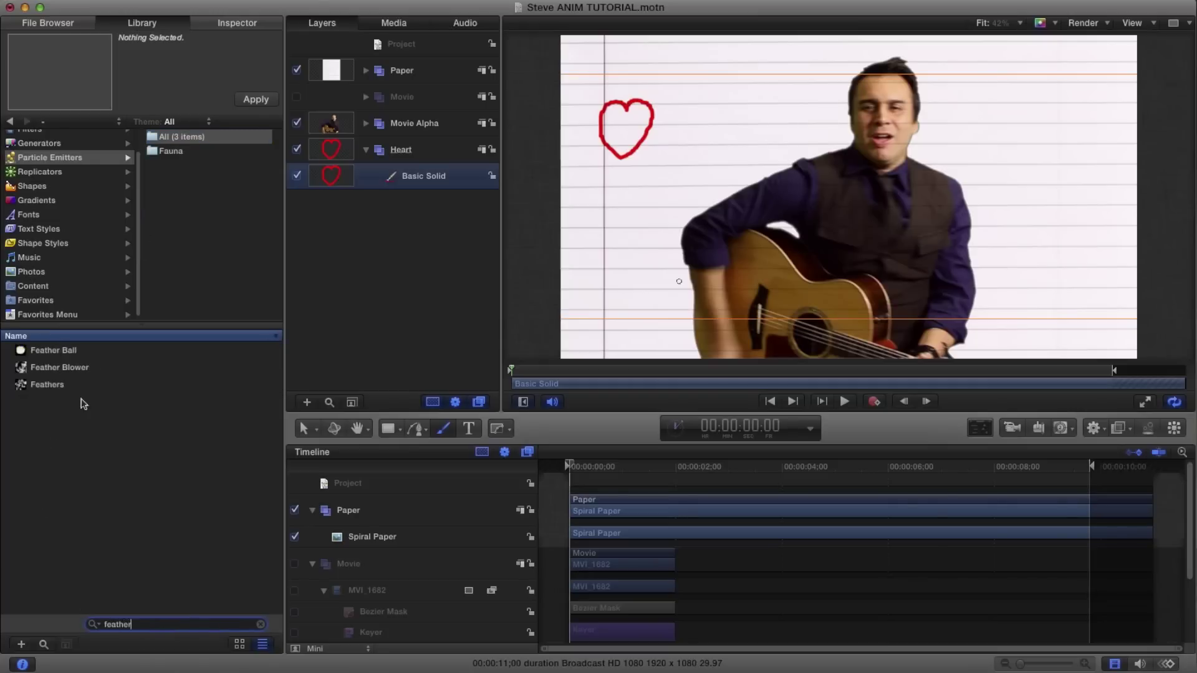
pyautogui.click(22, 385)
pyautogui.moveTo(22, 385); pyautogui.dragTo(362, 310)
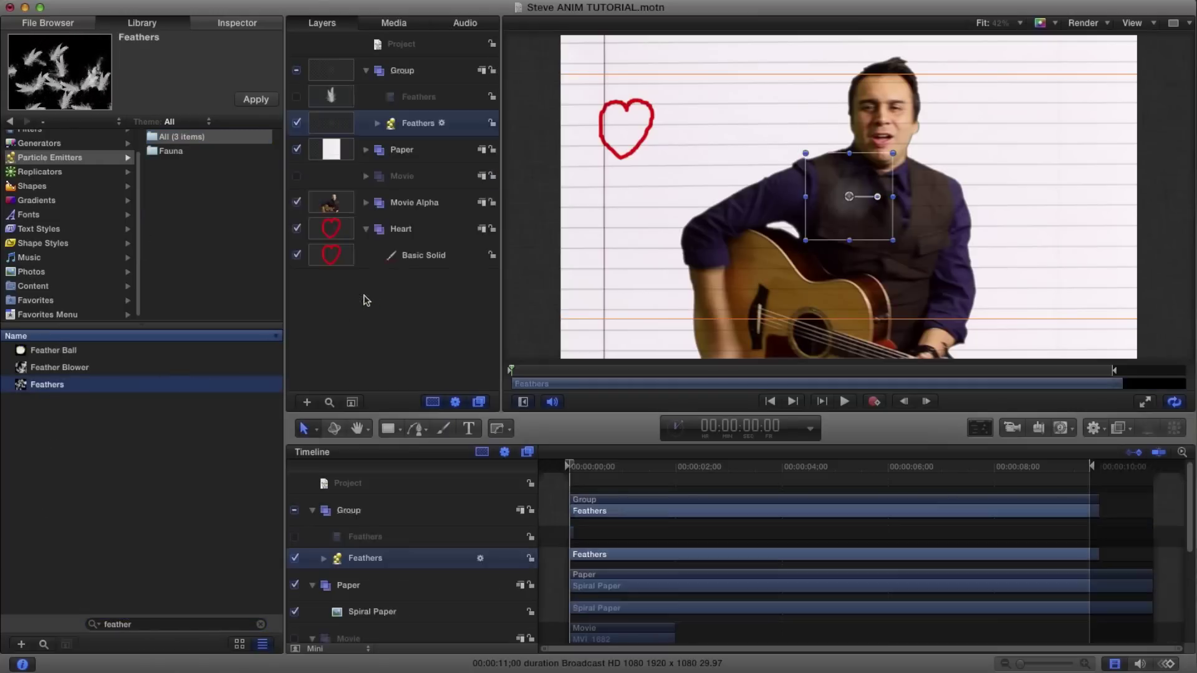
# Collapse the new group that holds the Feathers emitter and rename it as "Heart".
pyautogui.click(366, 71)
pyautogui.click(408, 73)
pyautogui.doubleClick(408, 73)
pyautogui.write('Hear')
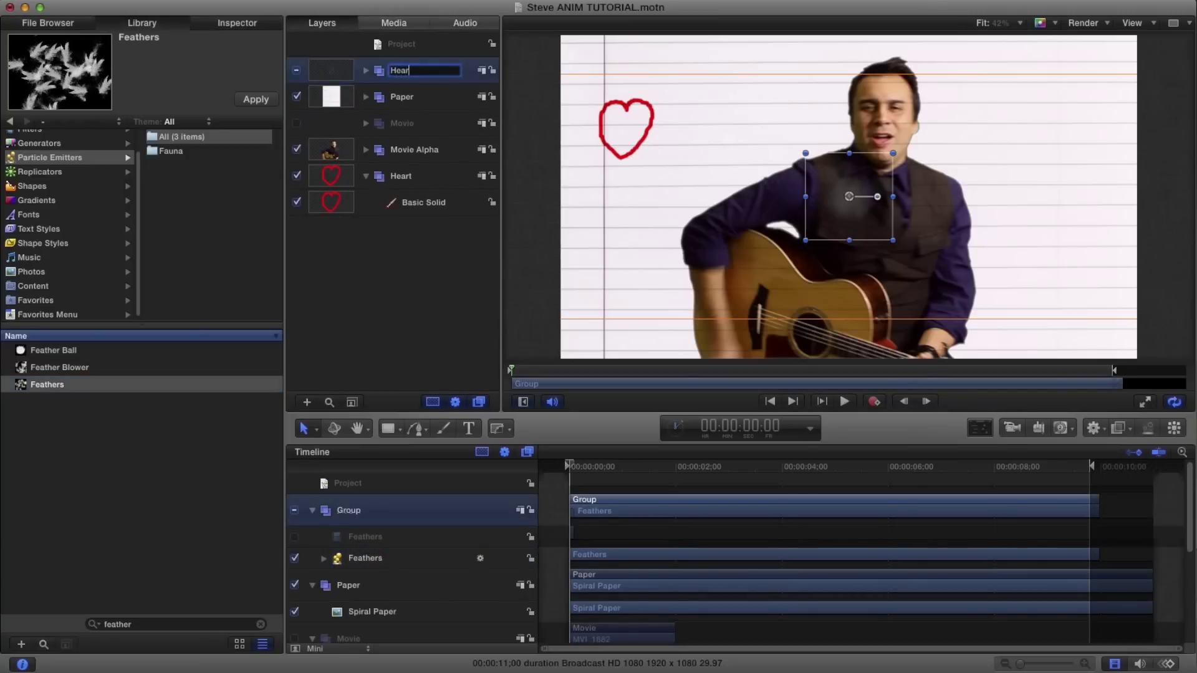
pyautogui.write('t')
pyautogui.press('Return')
# Delete the disabled Feathers image layer from the emitter's group.
pyautogui.click(366, 70)
pyautogui.click(416, 101)
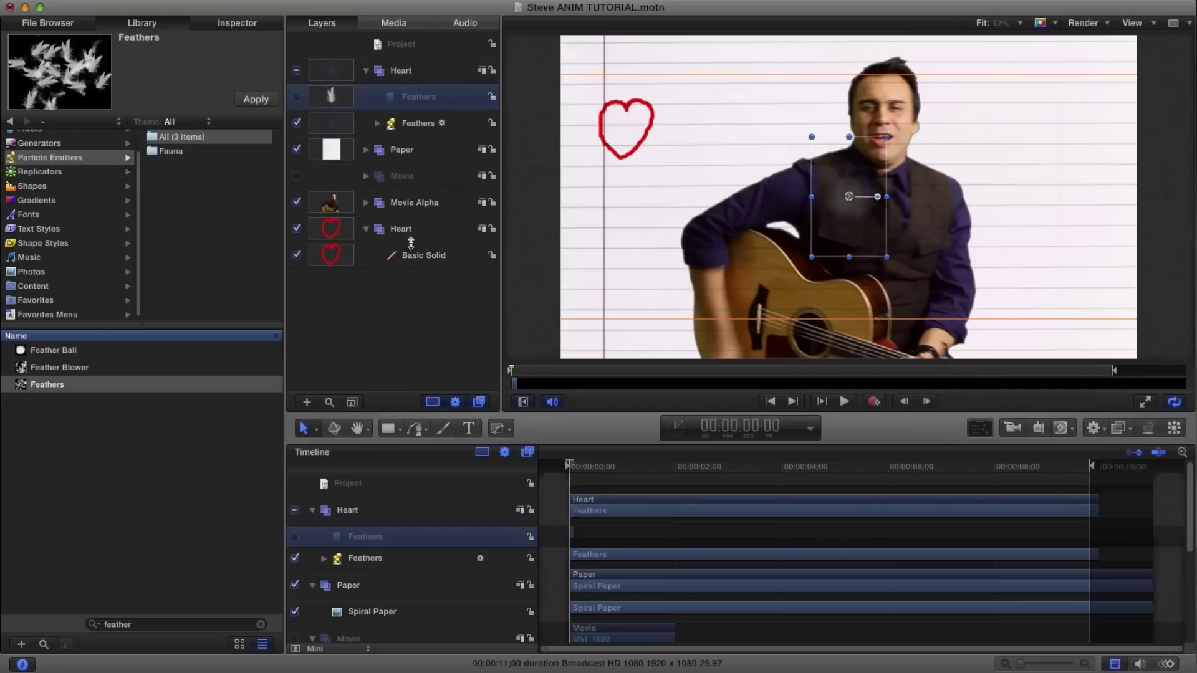
pyautogui.press('Delete')
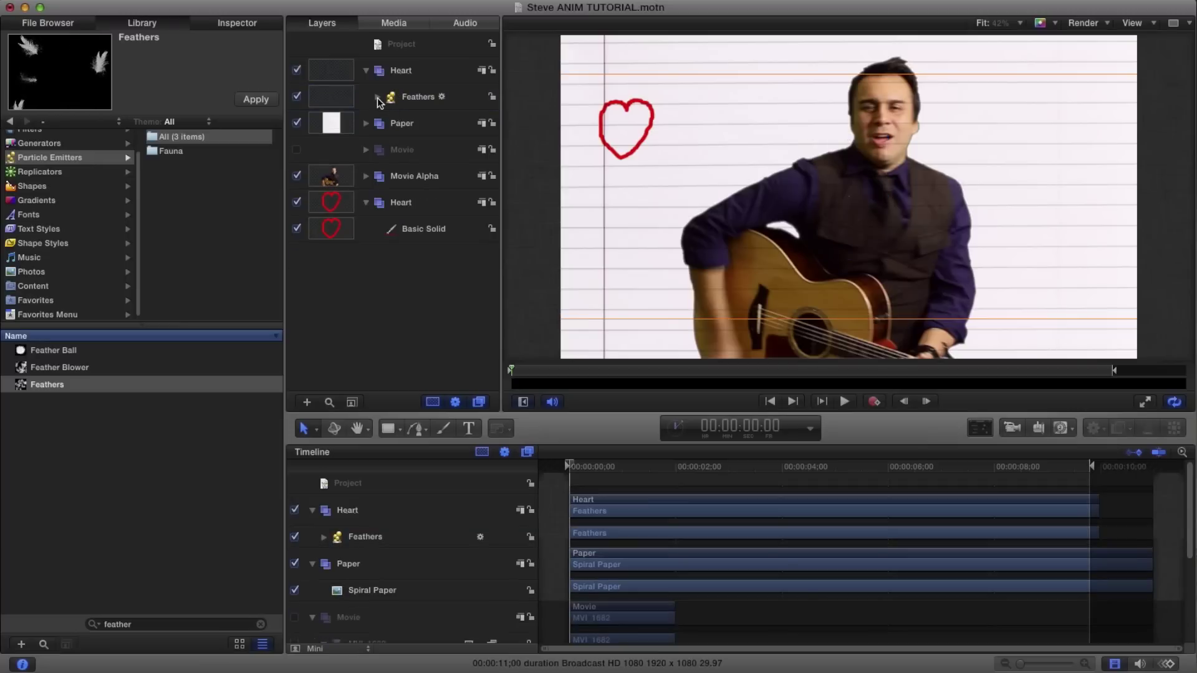
# Rename both the Feathers emitter and the particle cell inside it as "Heart".
pyautogui.click(377, 97)
pyautogui.click(460, 173)
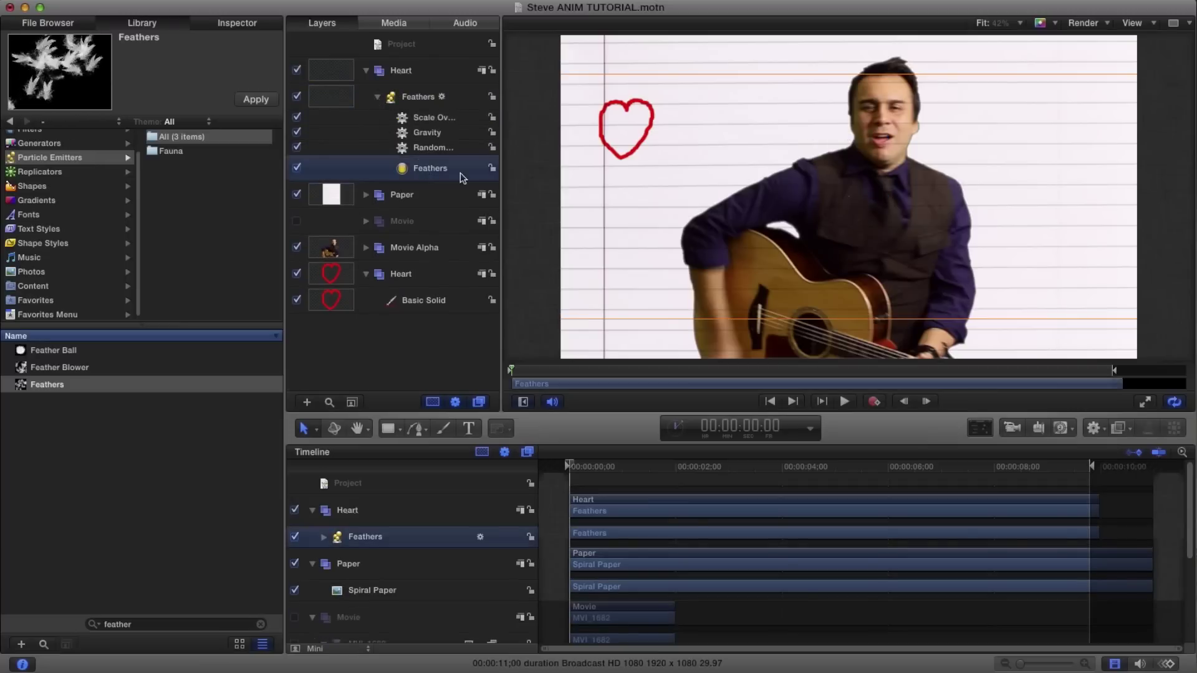
pyautogui.click(430, 168)
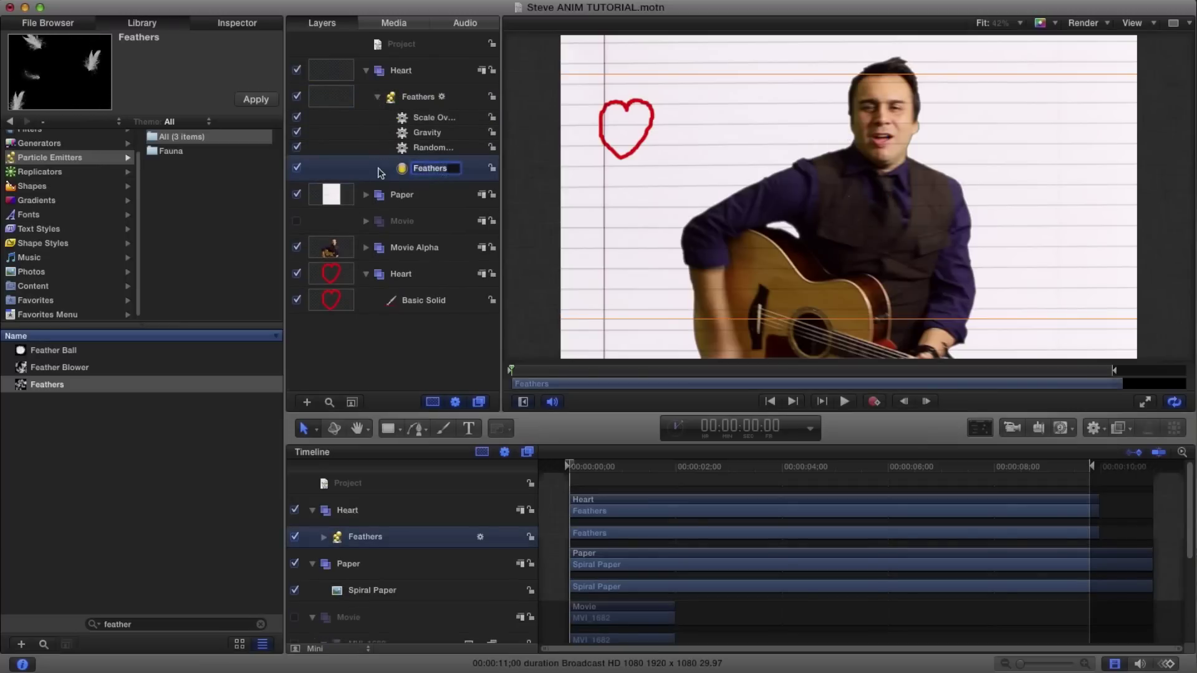
pyautogui.write('Heart')
pyautogui.press('Return')
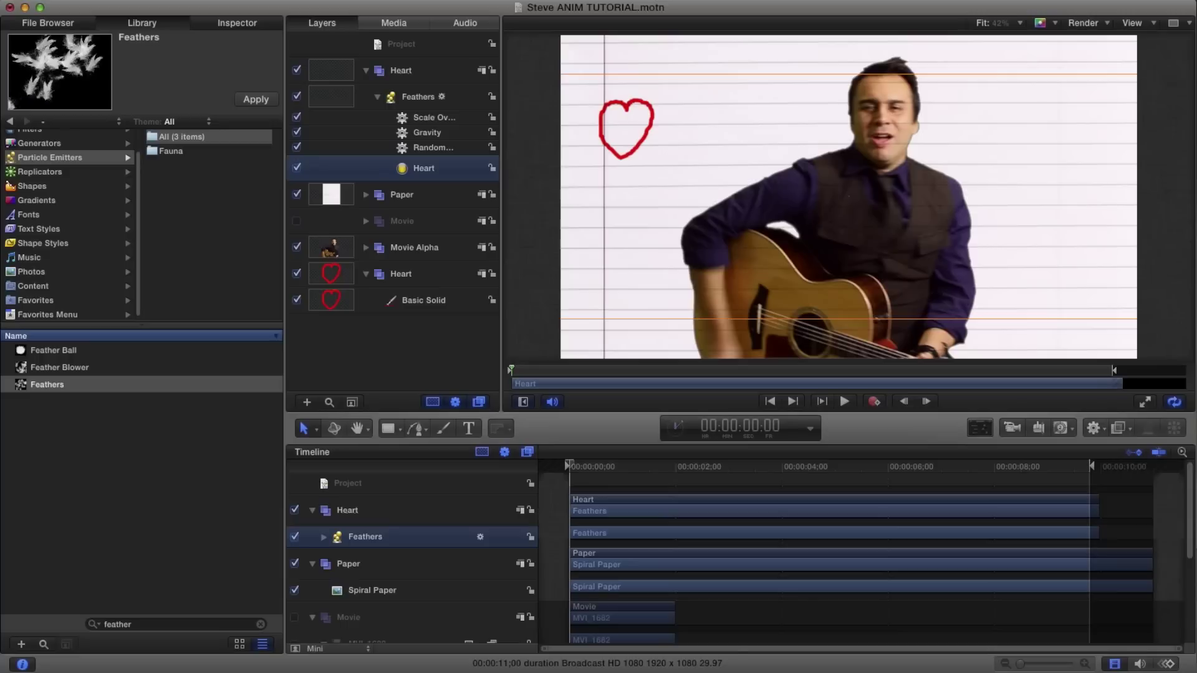
pyautogui.click(422, 98)
pyautogui.click(422, 99)
pyautogui.write('Heart')
pyautogui.press('Return')
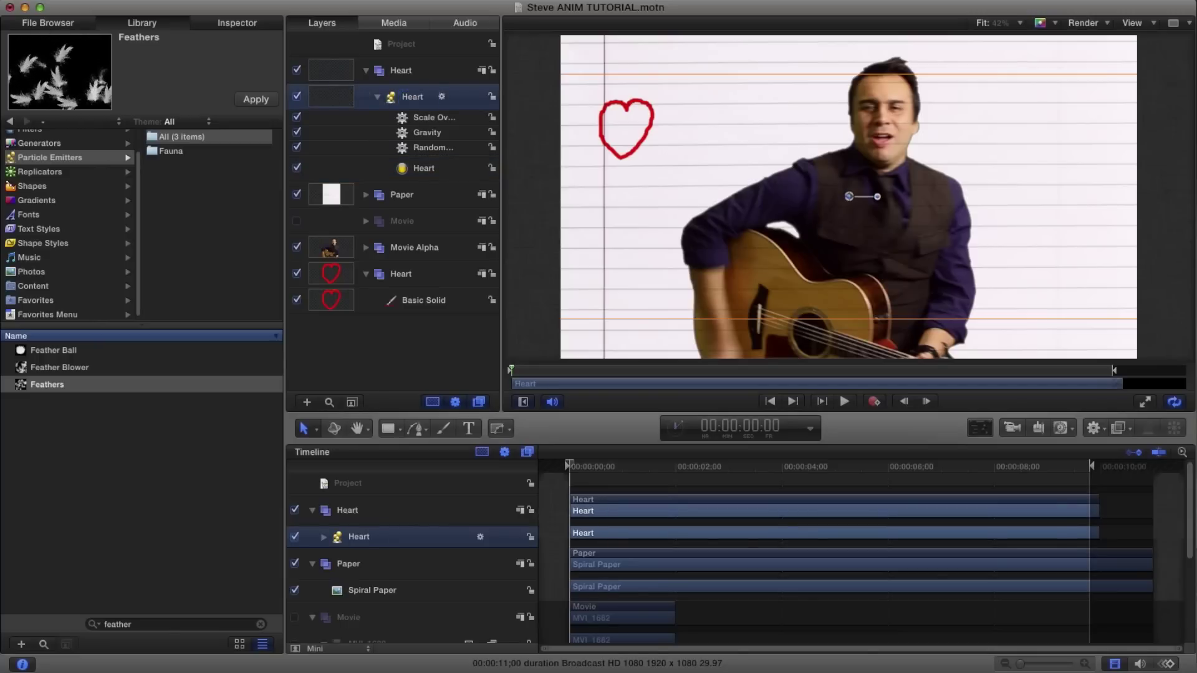
# Move the emitter's group to the bottom of the layer list and nest the painted heart's group inside it.
pyautogui.click(366, 70)
pyautogui.moveTo(381, 70); pyautogui.dragTo(377, 217)
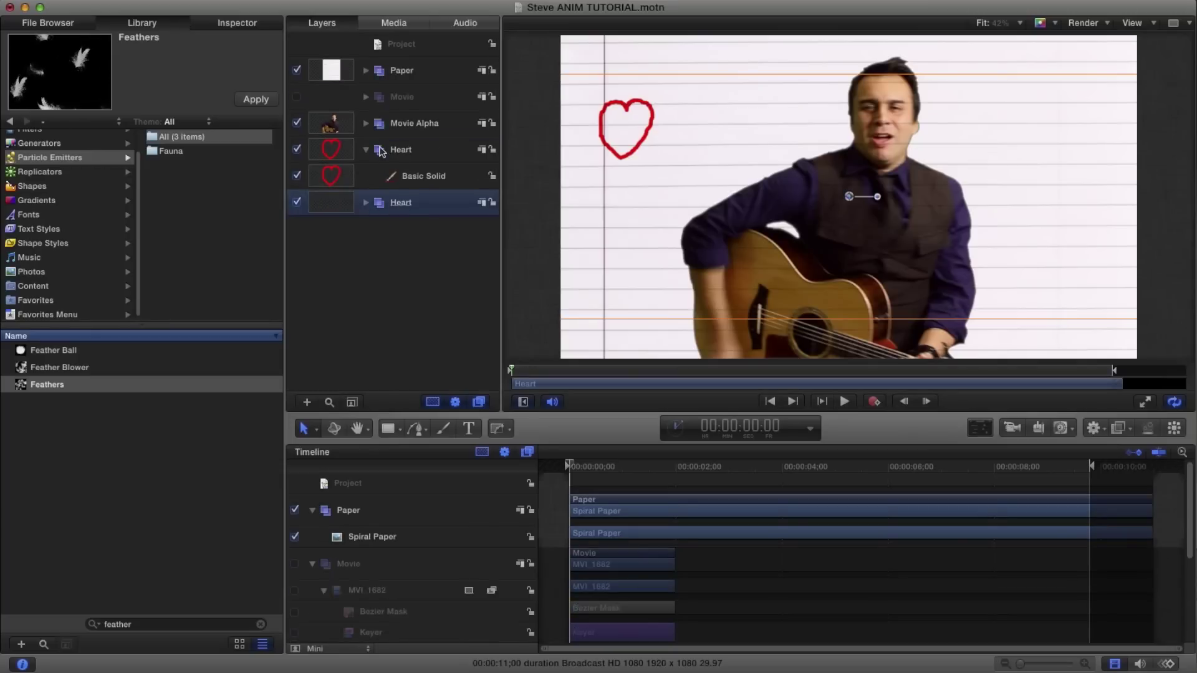
pyautogui.click(366, 150)
pyautogui.click(381, 151)
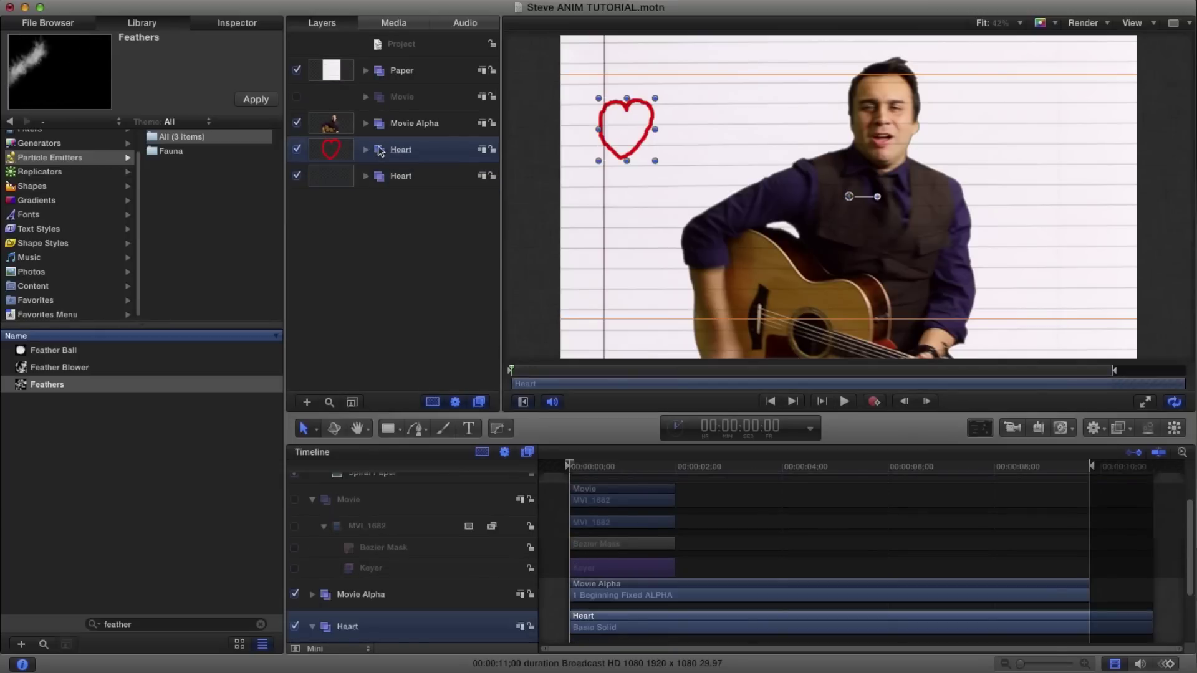
pyautogui.moveTo(380, 152); pyautogui.dragTo(381, 179)
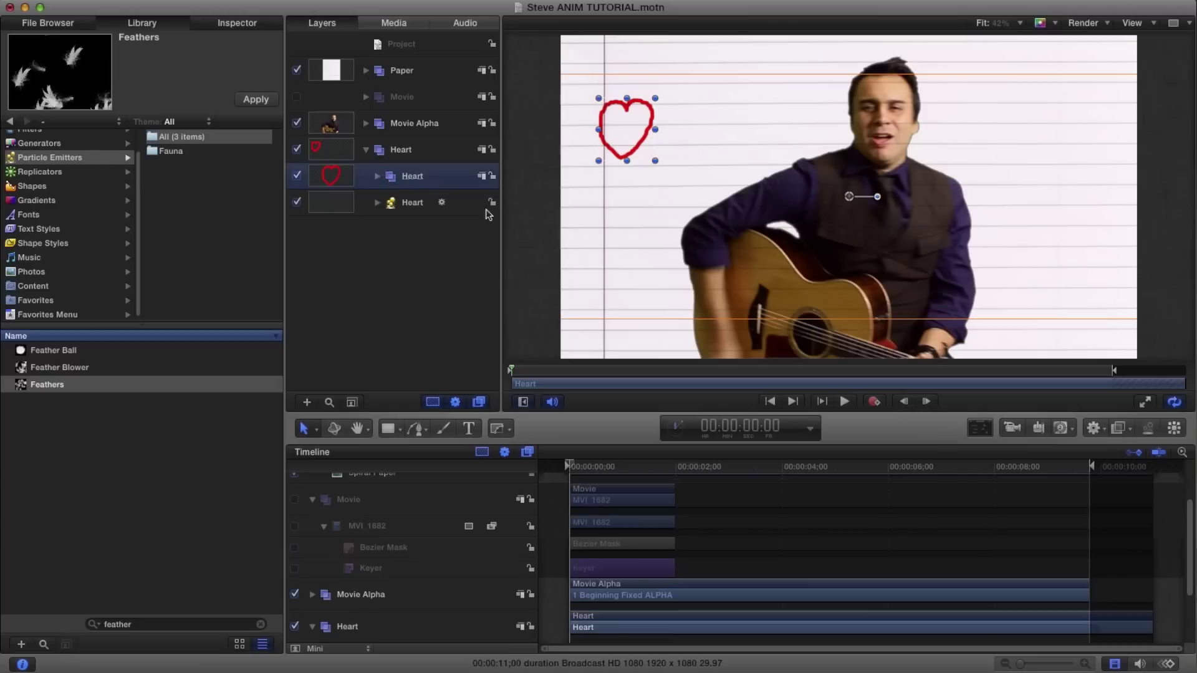
# Assign the painted Basic Solid heart as the Heart cell's particle source and preview the opening frames.
pyautogui.click(376, 203)
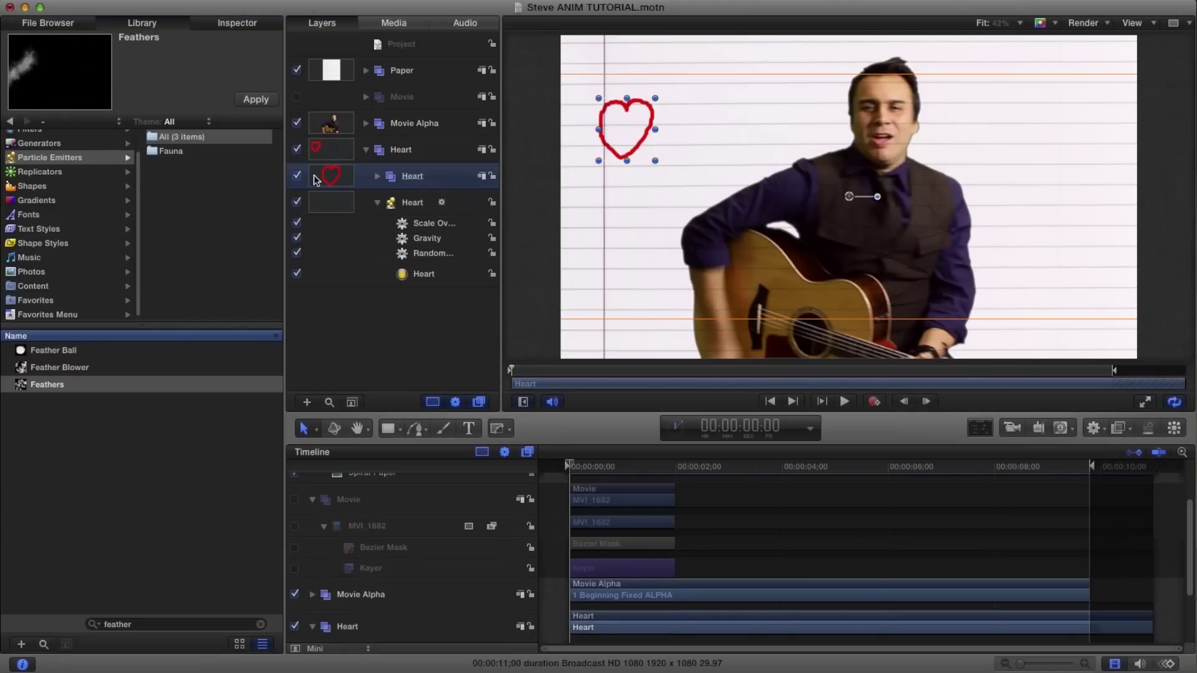
pyautogui.click(226, 25)
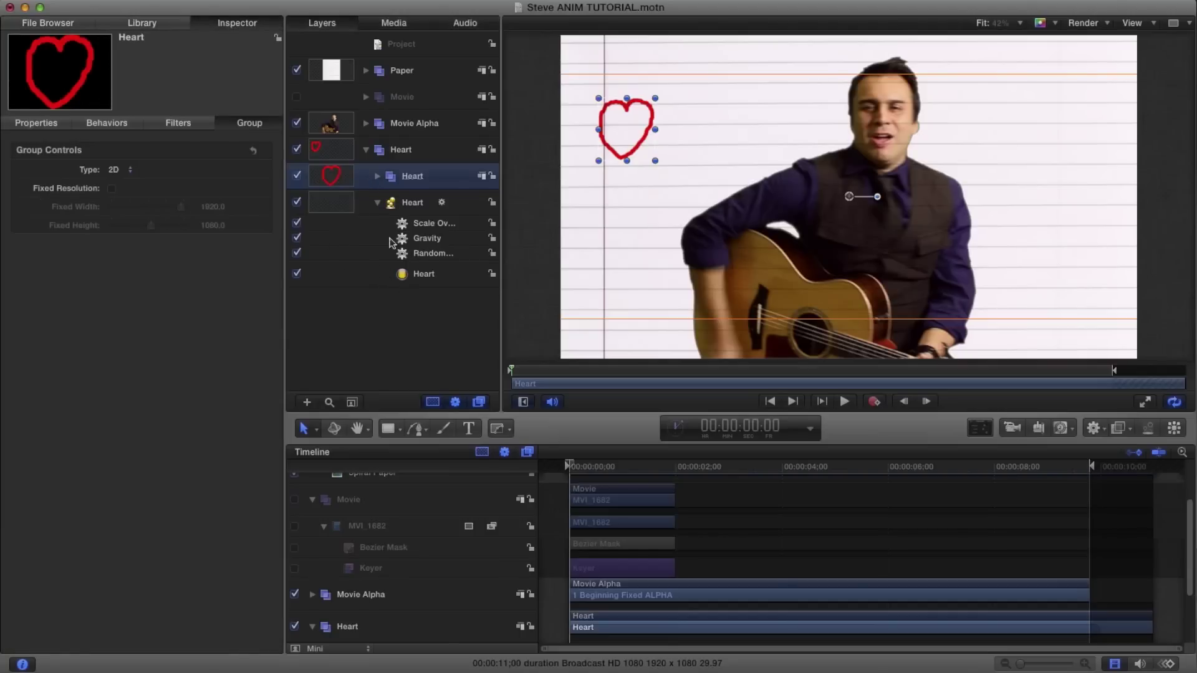
pyautogui.click(409, 204)
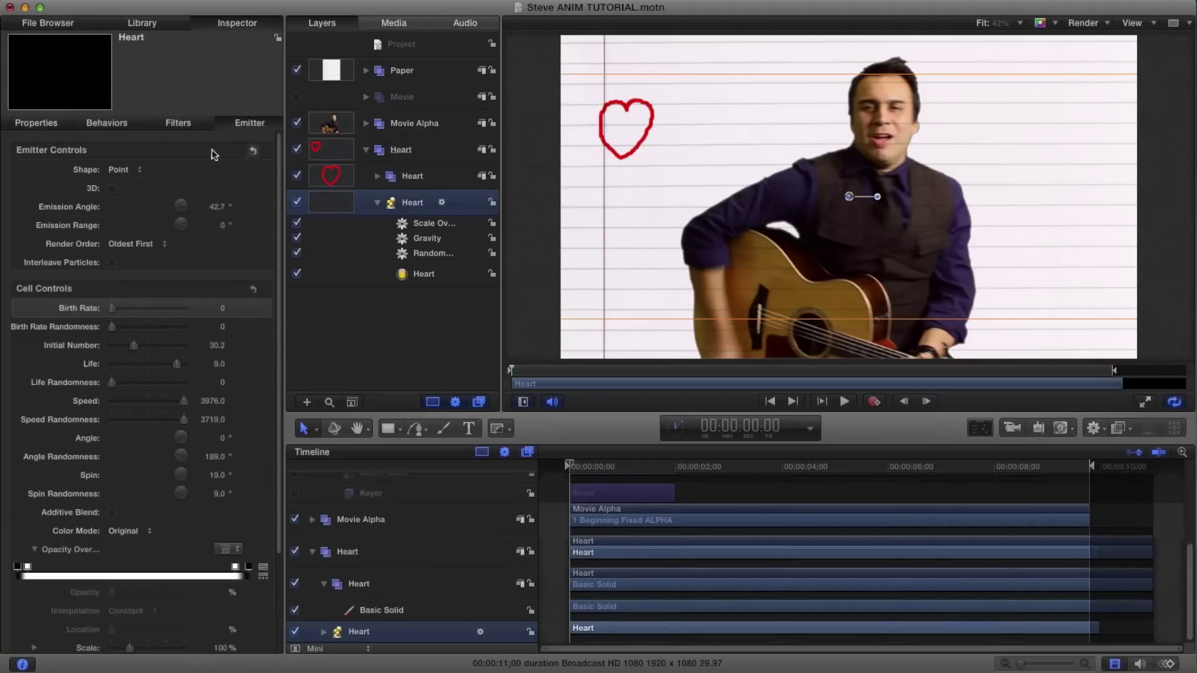
pyautogui.scroll(-5, 209, 372)
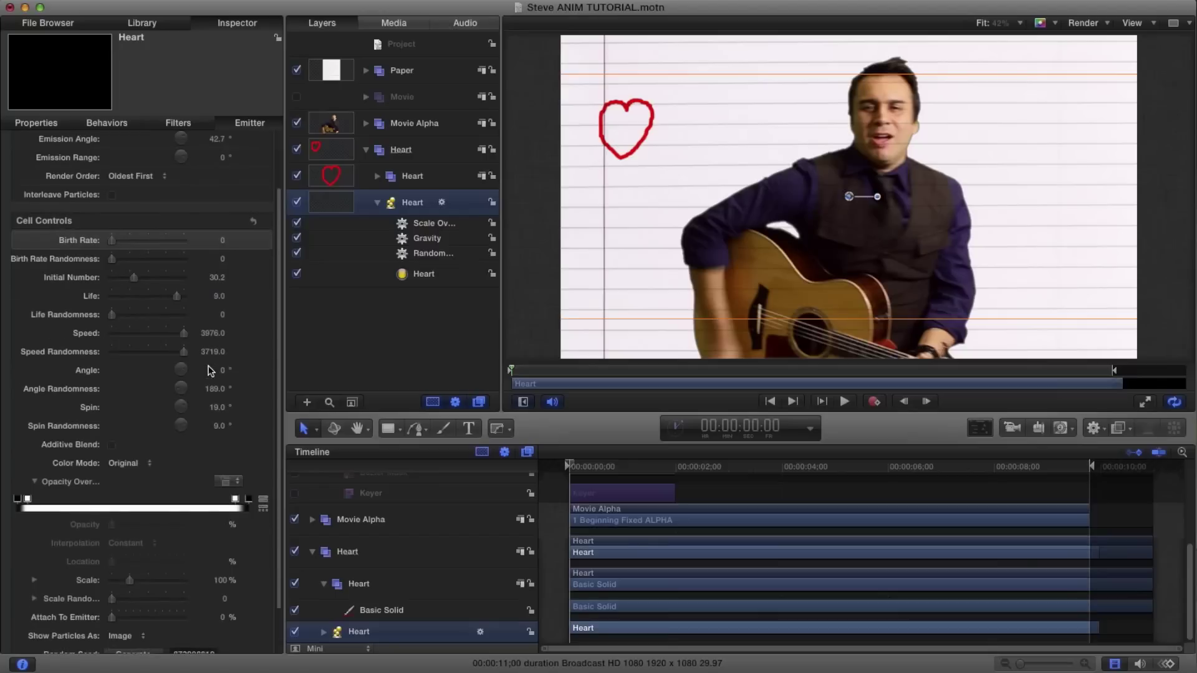
pyautogui.scroll(5, 131, 477)
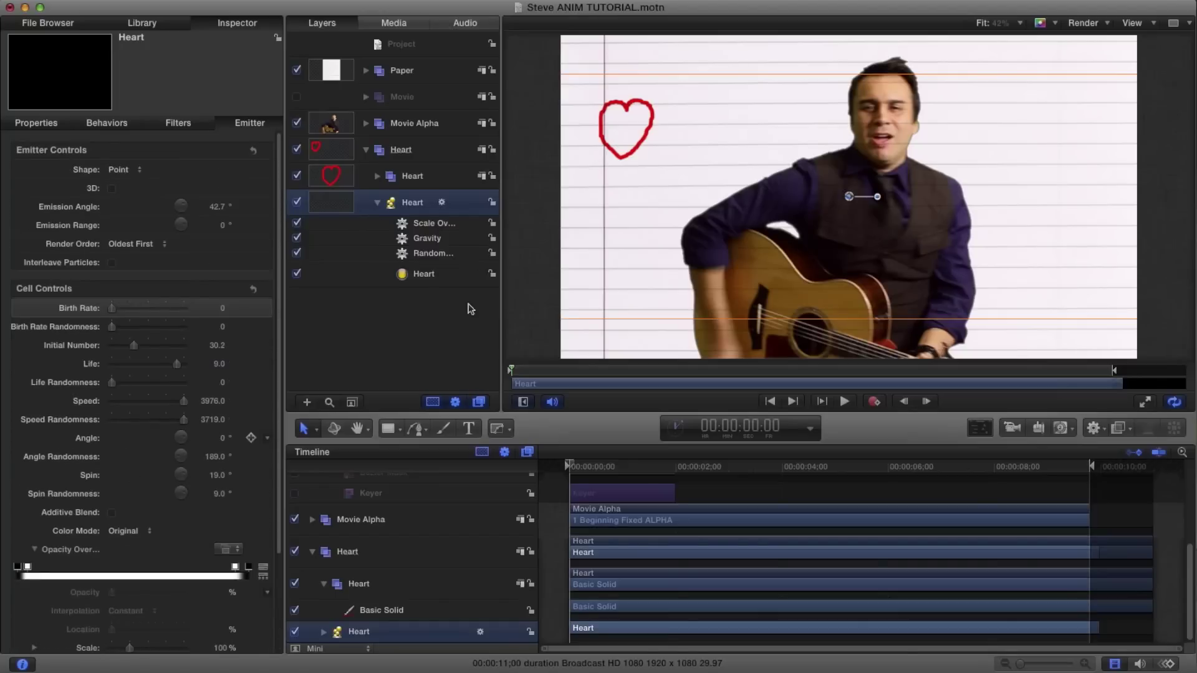
pyautogui.click(419, 277)
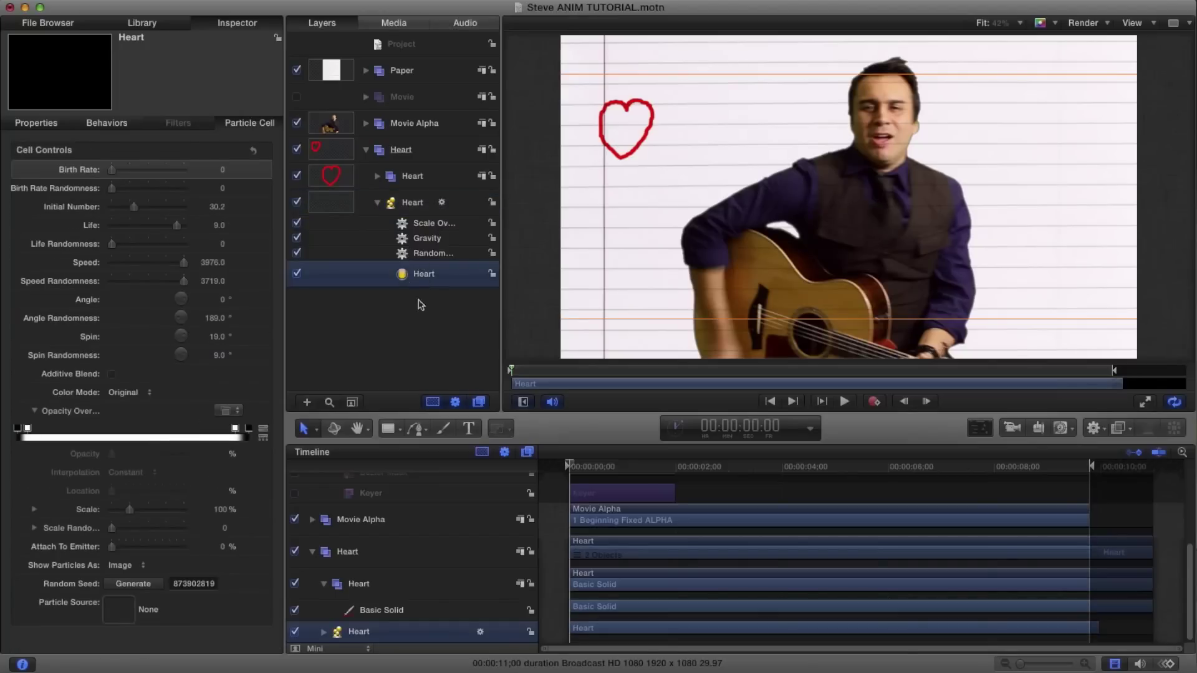
pyautogui.click(377, 177)
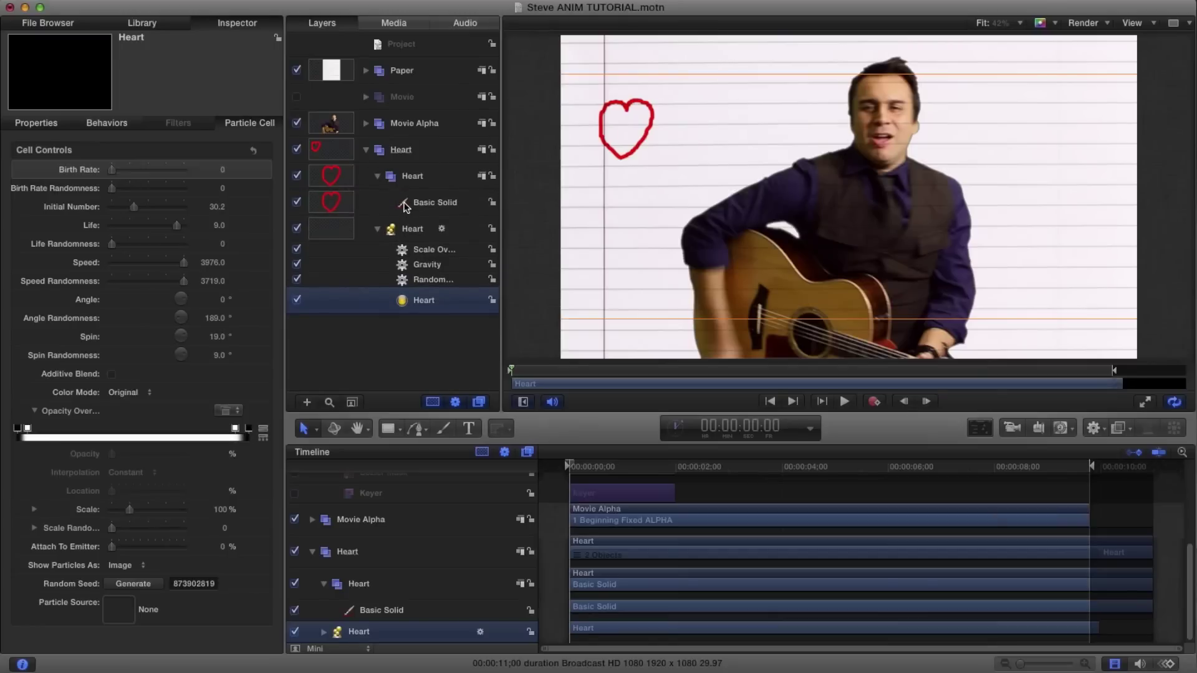
pyautogui.moveTo(408, 203); pyautogui.dragTo(119, 609)
pyautogui.moveTo(569, 467)
pyautogui.mouseDown()
pyautogui.moveTo(863, 469)
pyautogui.moveTo(569, 469)
pyautogui.mouseUp()
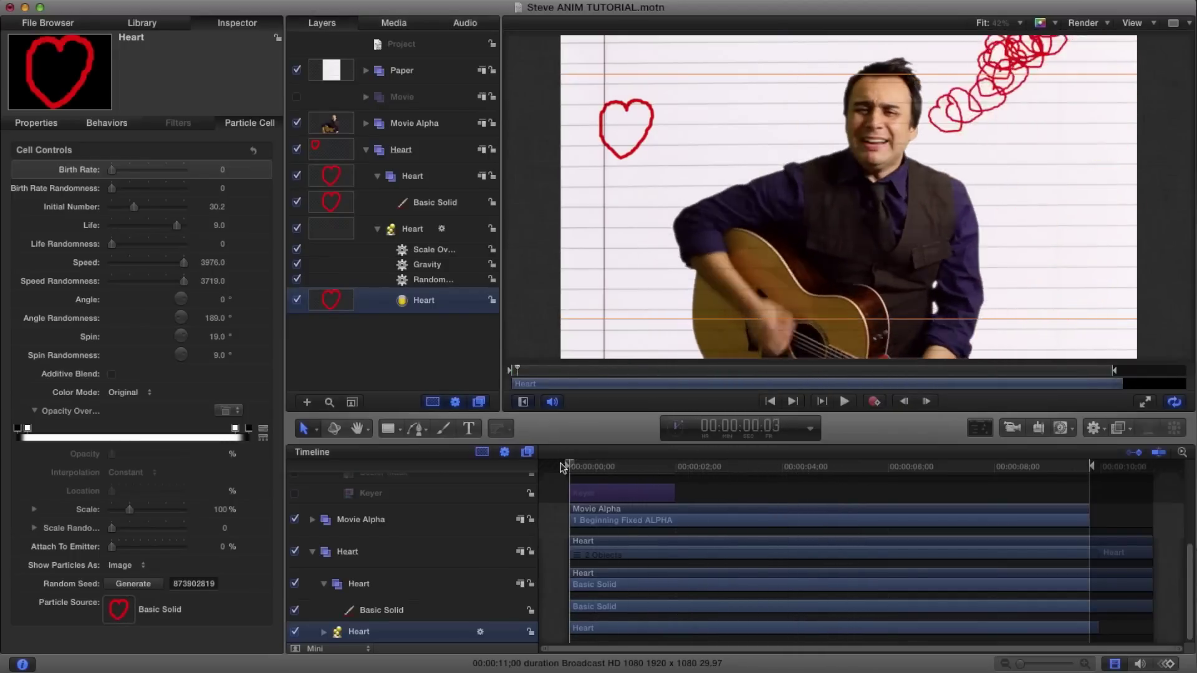
# Move the Heart emitter just outside the frame's lower-left corner and preview the particles to 00:00:00;16.
pyautogui.click(415, 232)
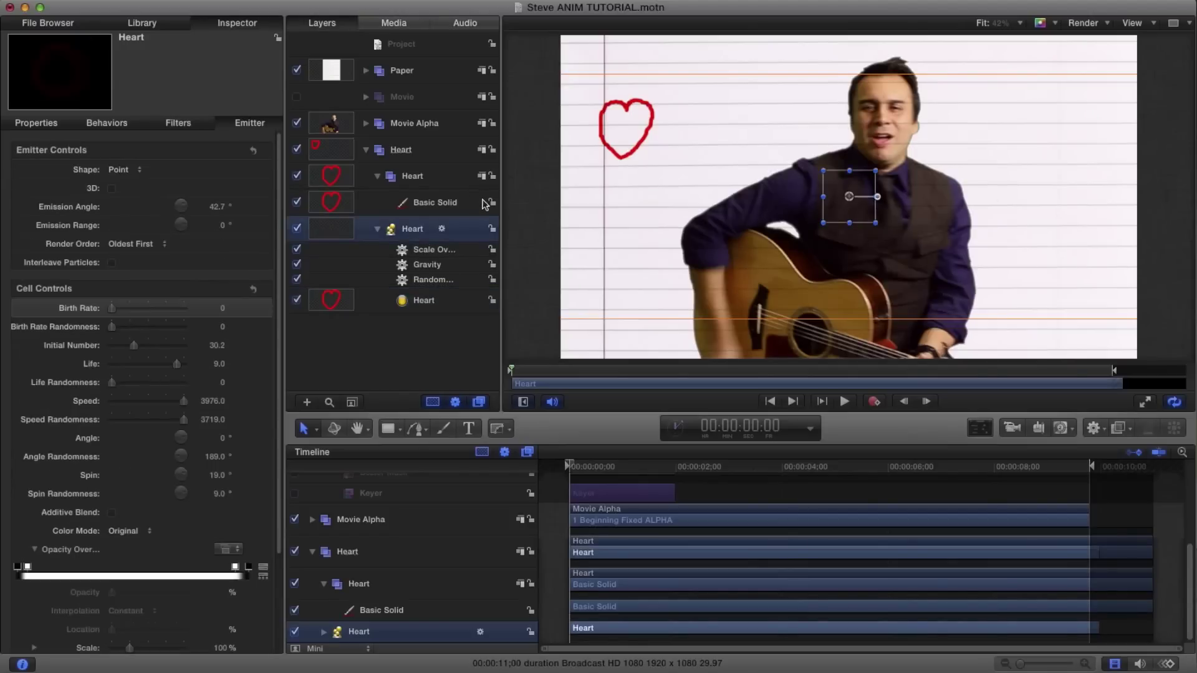
pyautogui.press('F7')
pyautogui.moveTo(757, 548); pyautogui.dragTo(469, 563)
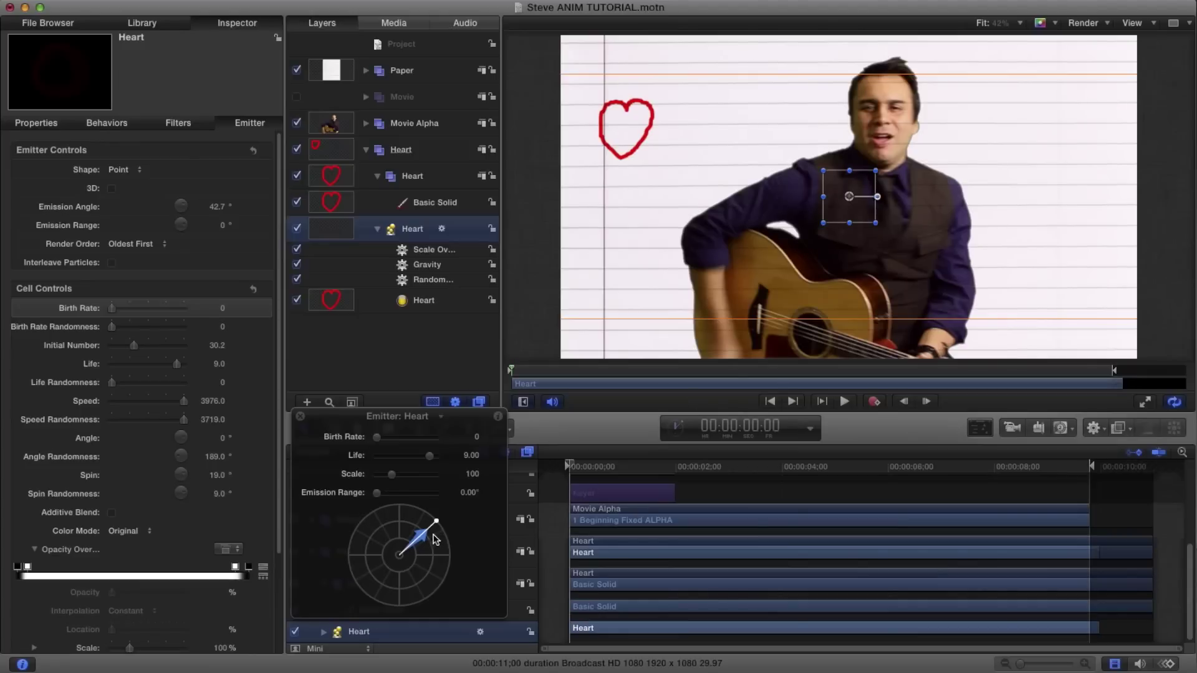
pyautogui.moveTo(849, 197); pyautogui.dragTo(529, 342)
pyautogui.moveTo(568, 465); pyautogui.dragTo(597, 464)
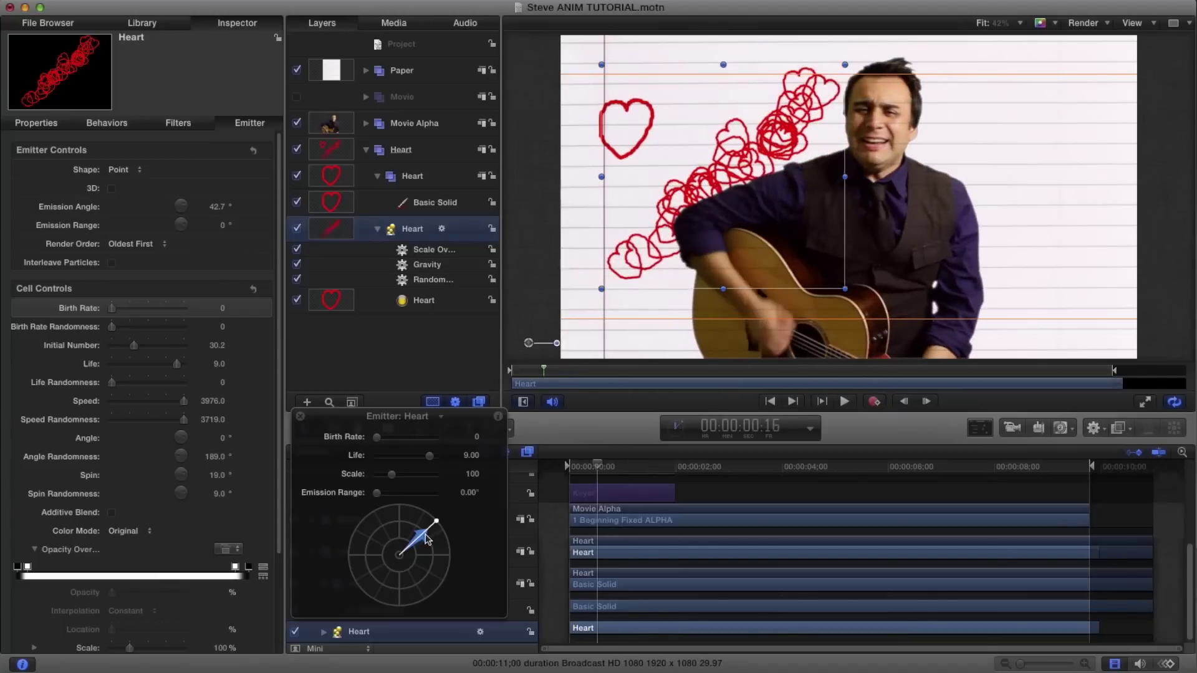
# Set the Heart emitter's emission range to about 57.4° and preview the spread to 00:00:01;10.
pyautogui.moveTo(376, 496); pyautogui.dragTo(387, 492)
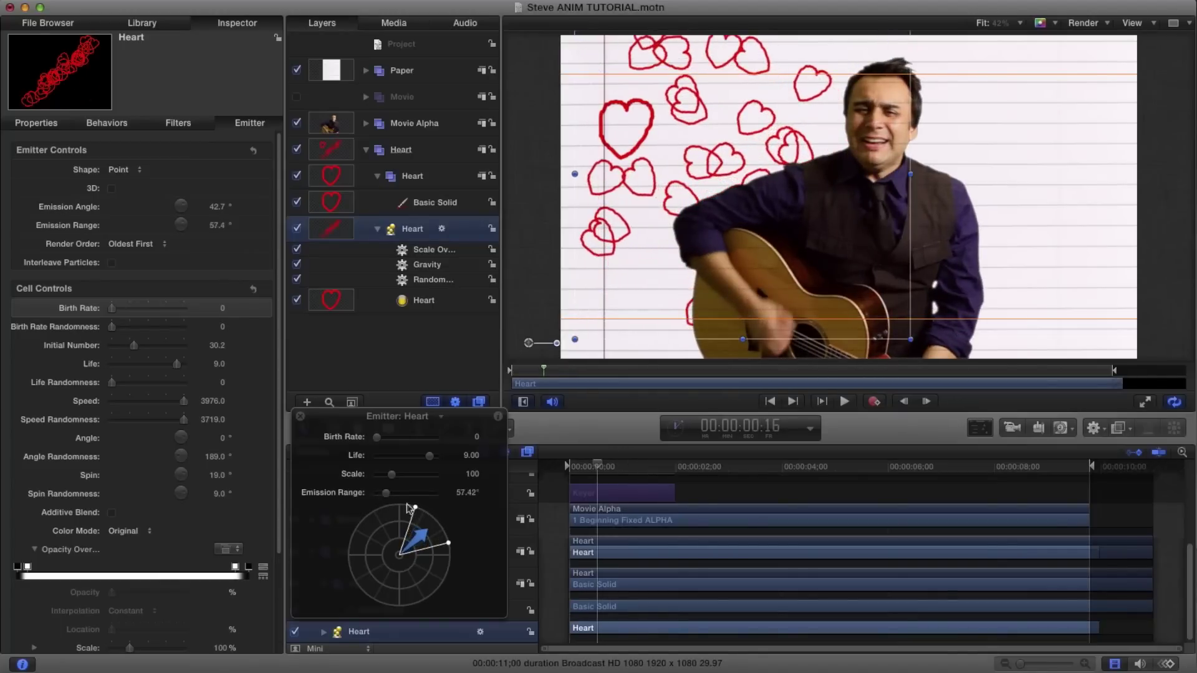
pyautogui.moveTo(601, 468); pyautogui.dragTo(640, 467)
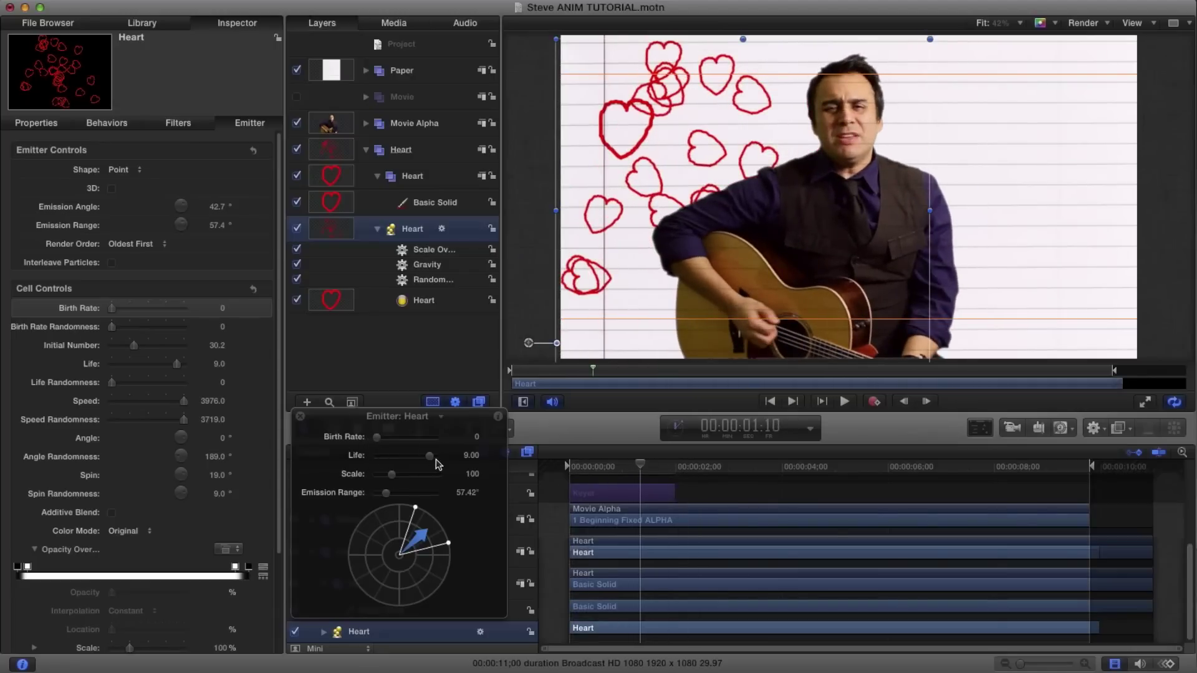
pyautogui.moveTo(330, 422); pyautogui.dragTo(183, 417)
pyautogui.press('F7')
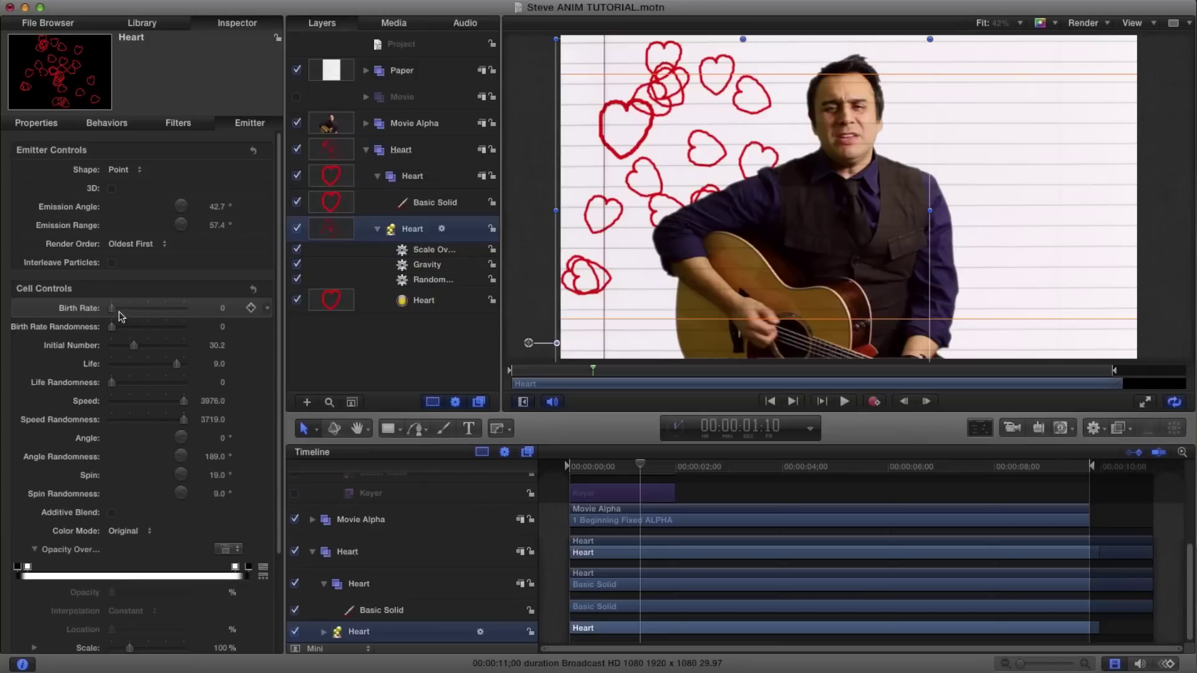
# Preview the flying hearts, set the emitter's Birth Rate and Initial Number to 8, and shorten Life to about 5.23.
pyautogui.moveTo(638, 469); pyautogui.dragTo(534, 464)
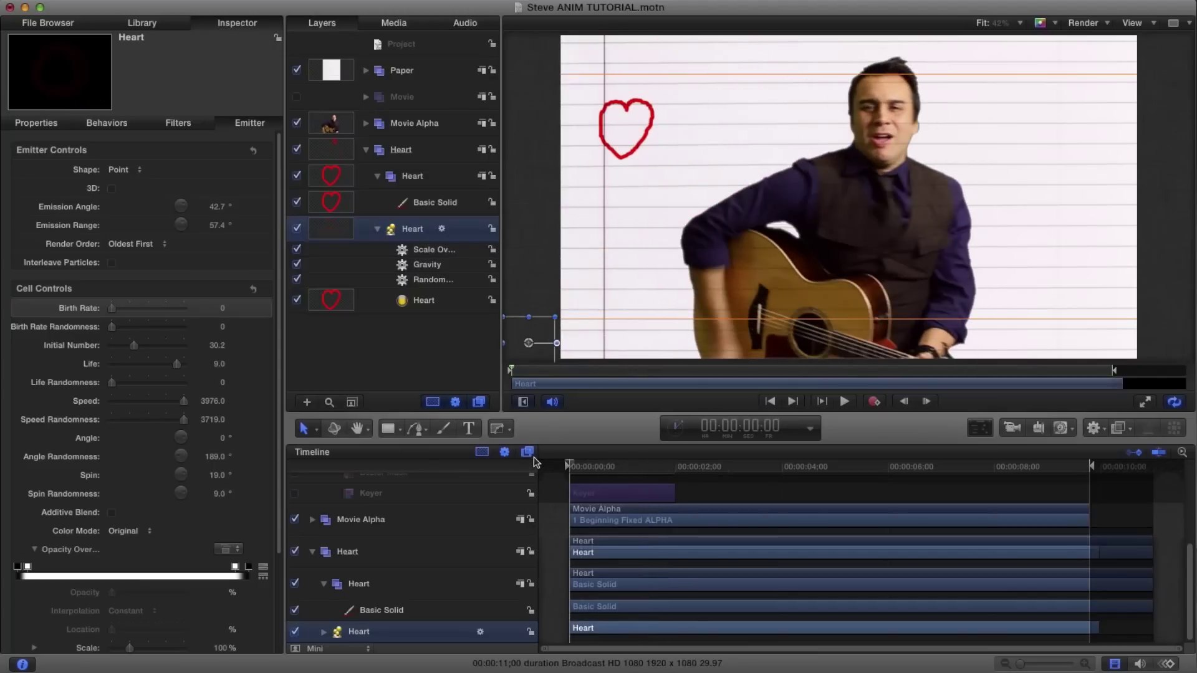
pyautogui.press('space')
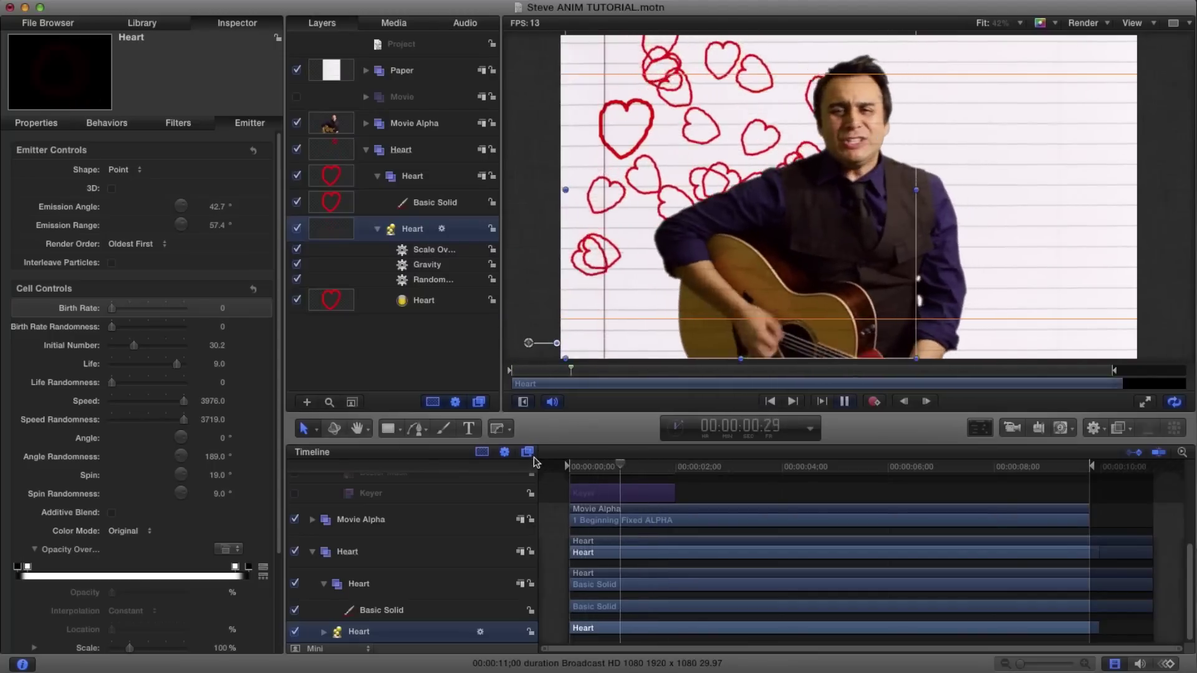
pyautogui.press('space')
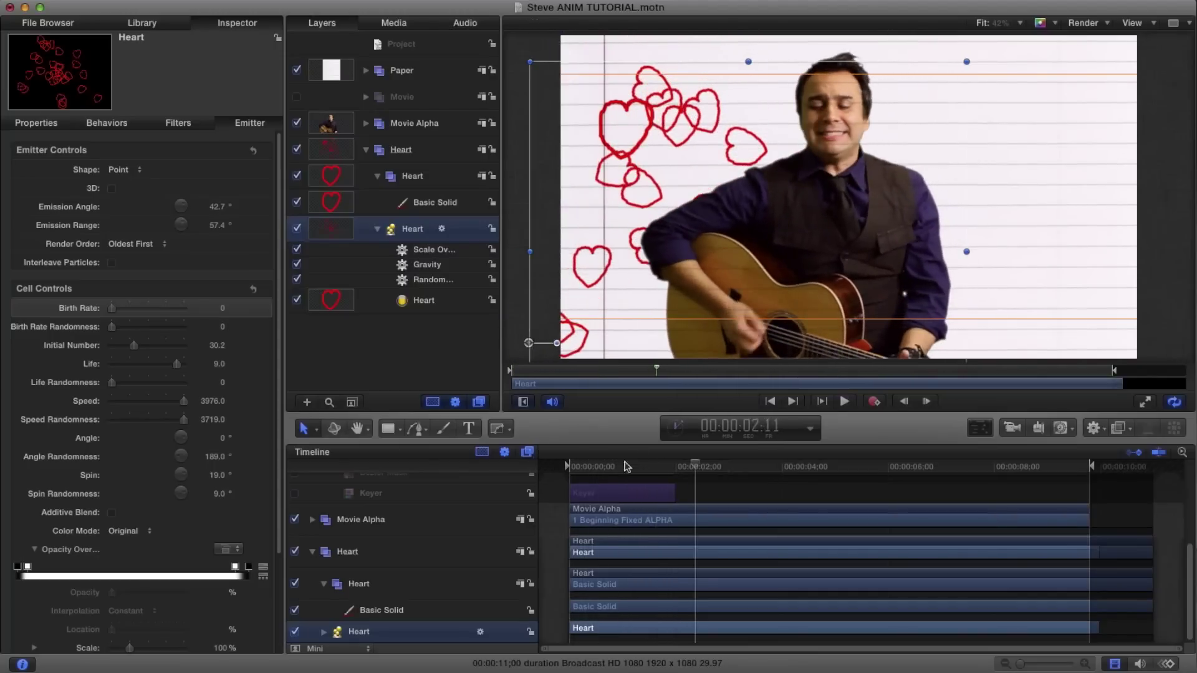
pyautogui.press('Home')
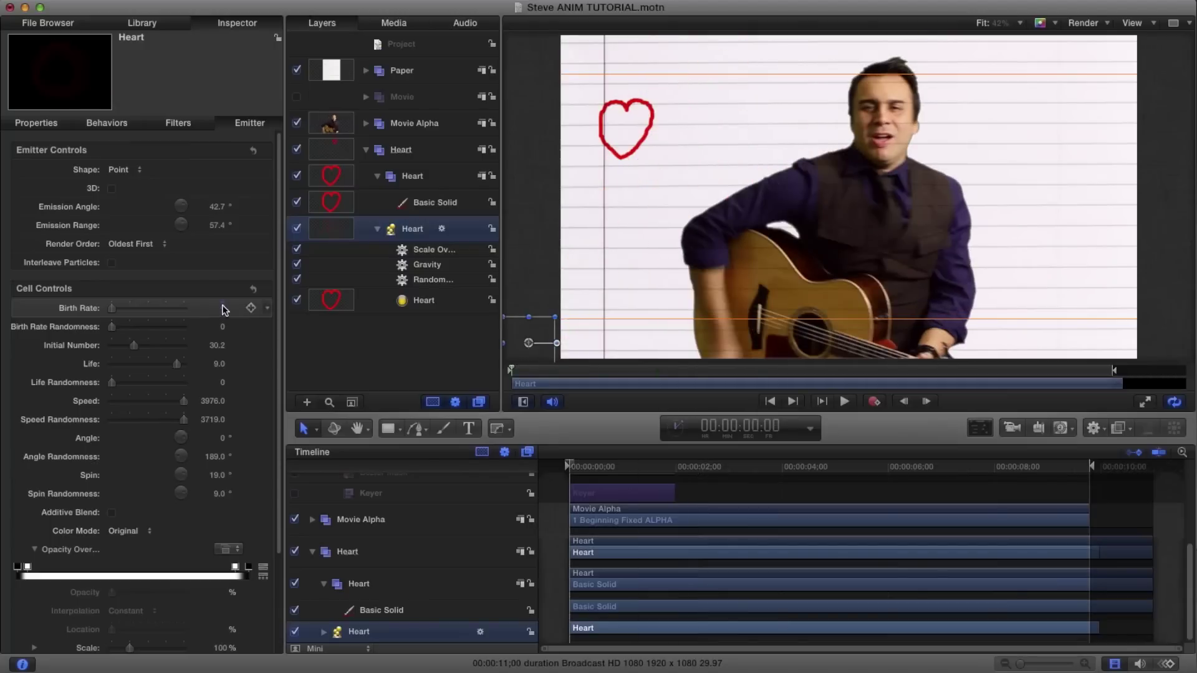
pyautogui.doubleClick(222, 308)
pyautogui.write('8')
pyautogui.press('Return')
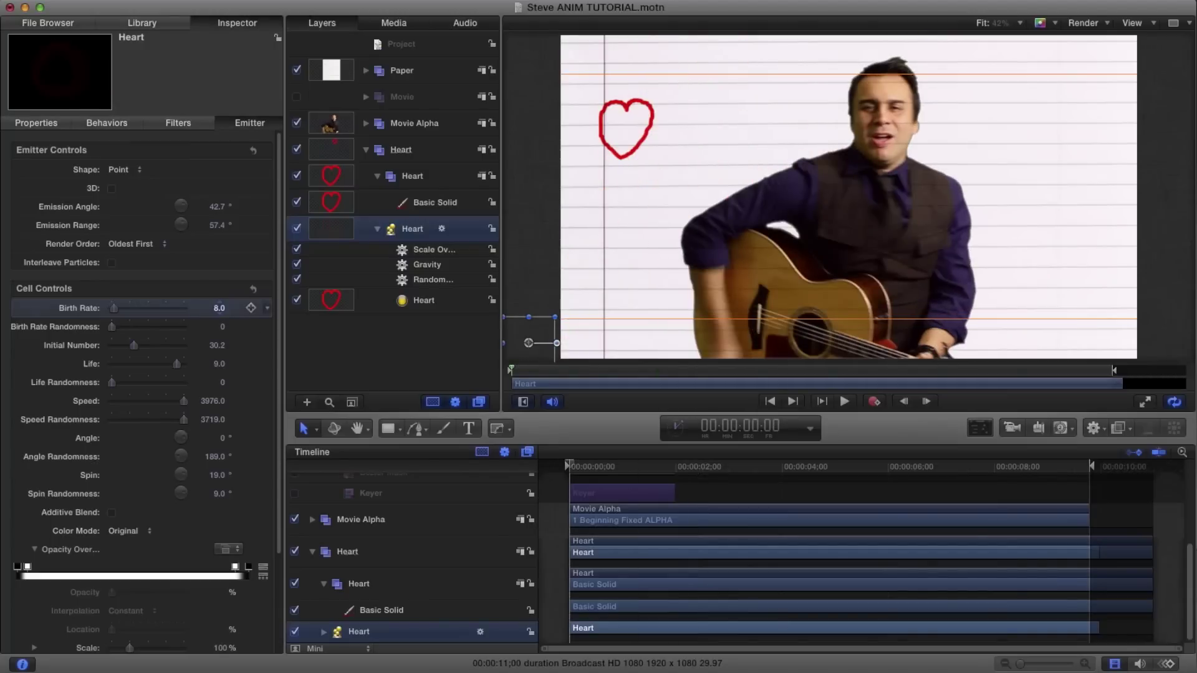
pyautogui.write('8')
pyautogui.press('Return')
pyautogui.moveTo(174, 363); pyautogui.dragTo(151, 363)
# Hide the original painted heart, set the emitter's Gravity acceleration to 900, and preview the particles.
pyautogui.moveTo(577, 472)
pyautogui.mouseDown()
pyautogui.moveTo(816, 468)
pyautogui.moveTo(563, 472)
pyautogui.mouseUp()
pyautogui.click(297, 203)
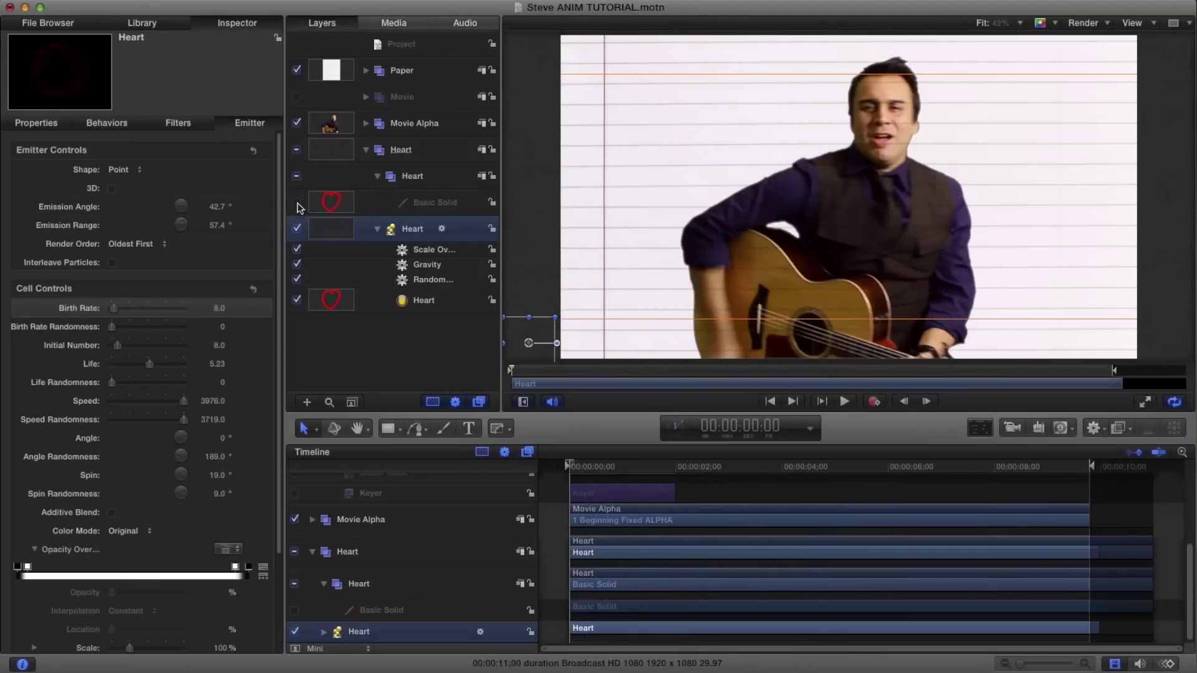
pyautogui.click(113, 123)
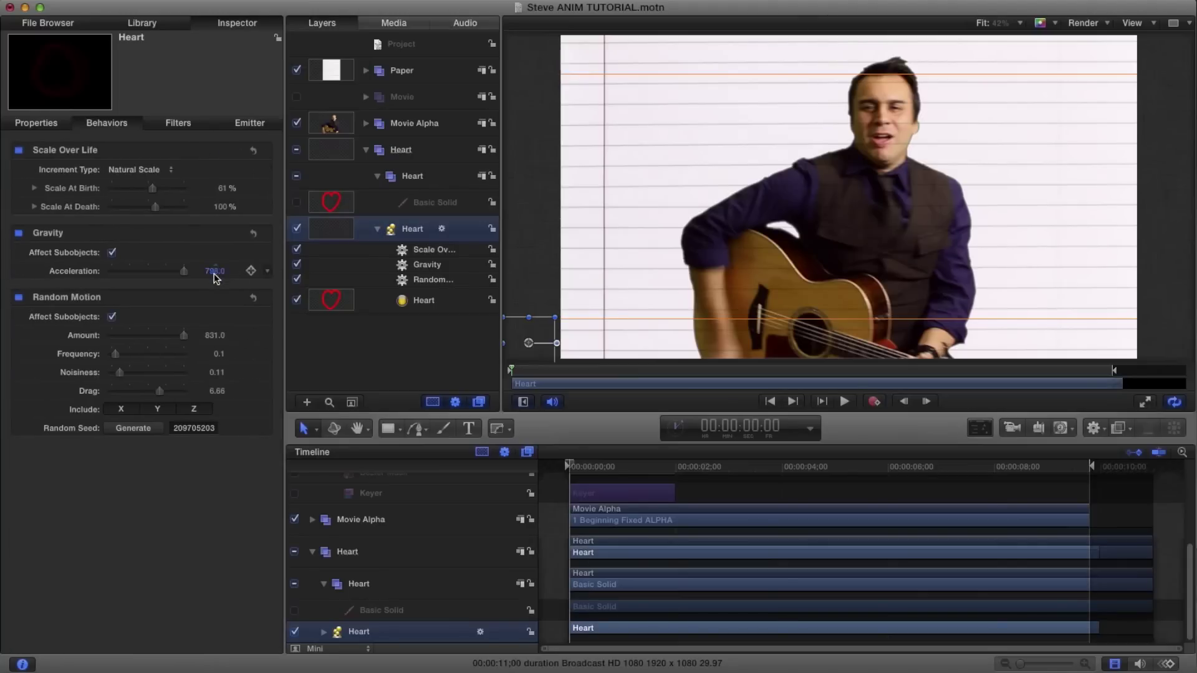
pyautogui.click(215, 271)
pyautogui.write('900')
pyautogui.press('Return')
pyautogui.moveTo(574, 470); pyautogui.dragTo(879, 469)
pyautogui.press('space')
pyautogui.press('space')
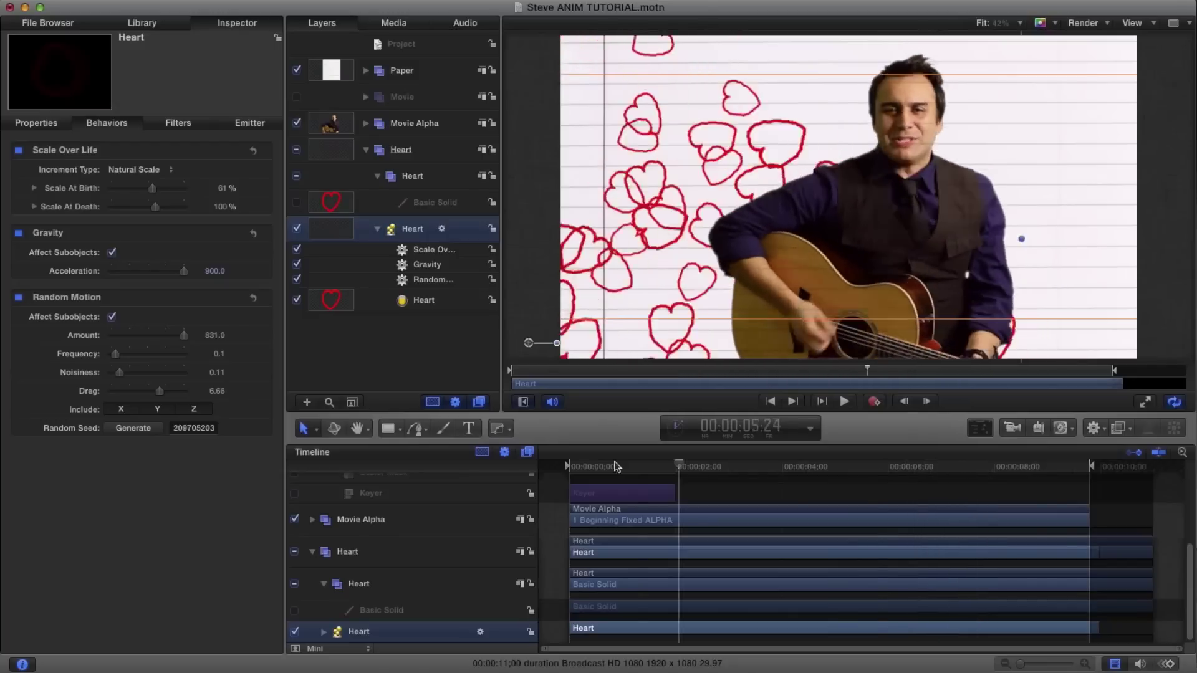
# Disable the emitter's Scale Over Life behavior and preview the hearts to 00:00:01;12.
pyautogui.press('Home')
pyautogui.click(19, 150)
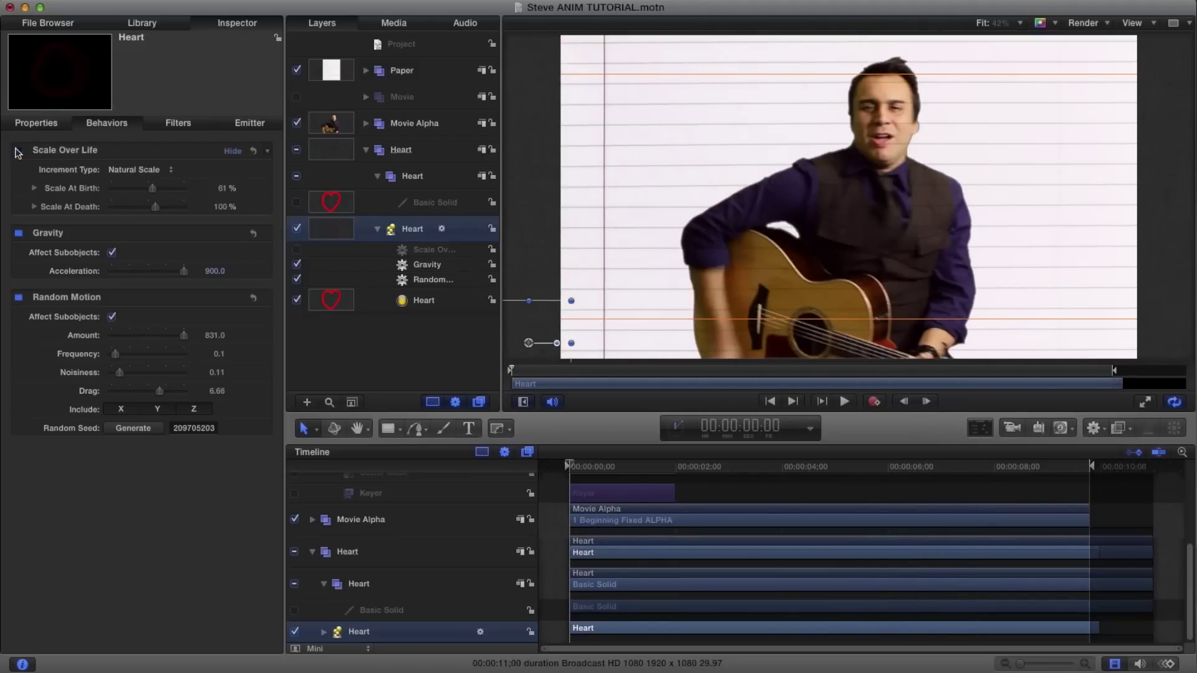
pyautogui.moveTo(568, 469); pyautogui.dragTo(646, 470)
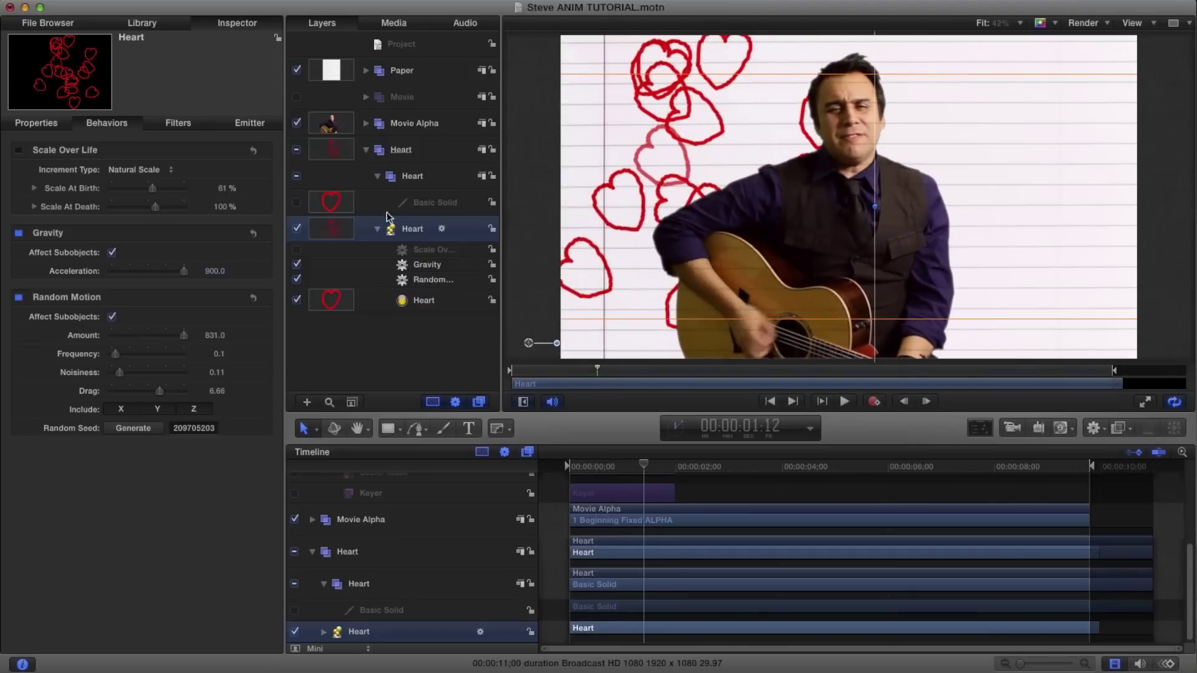
# Scale the Basic Solid heart used as particle source to 45% and preview the animation from the start.
pyautogui.click(425, 203)
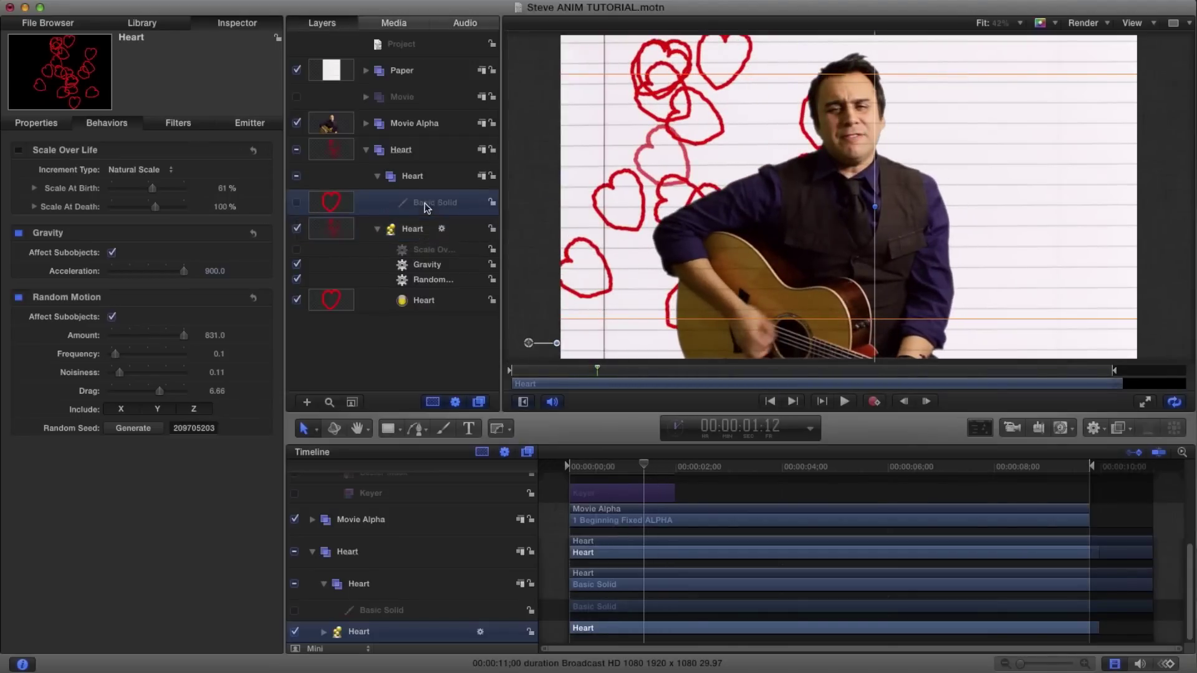
pyautogui.click(36, 122)
pyautogui.moveTo(129, 207); pyautogui.dragTo(119, 211)
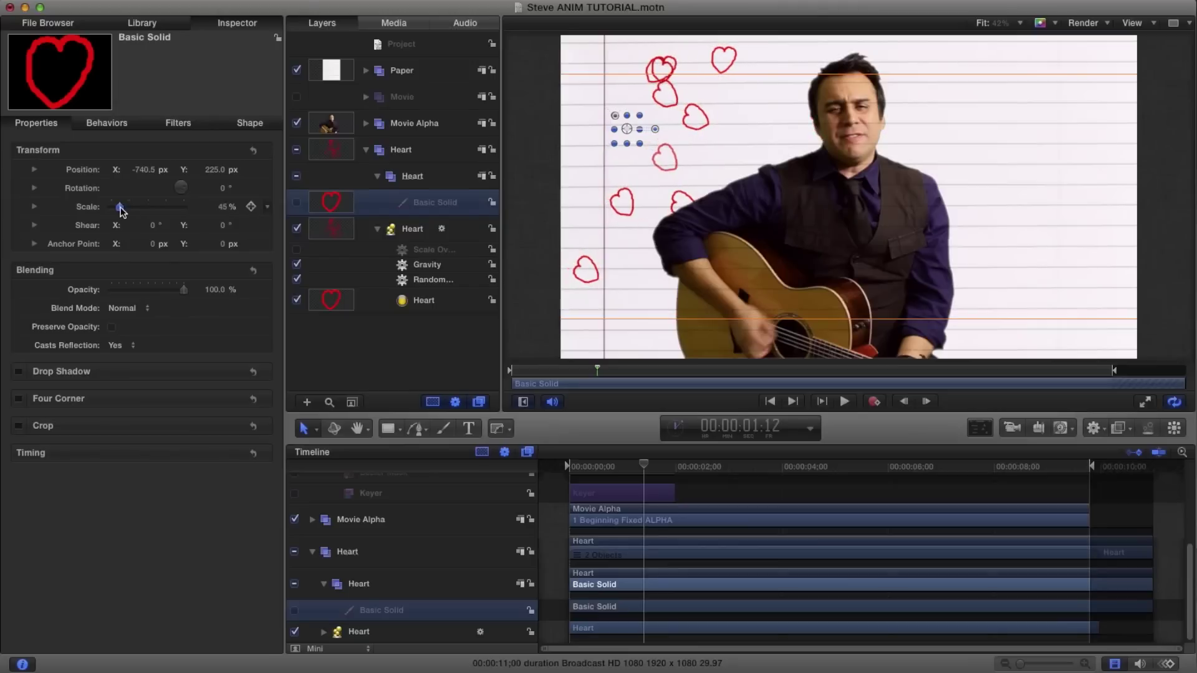
pyautogui.moveTo(644, 466); pyautogui.dragTo(557, 467)
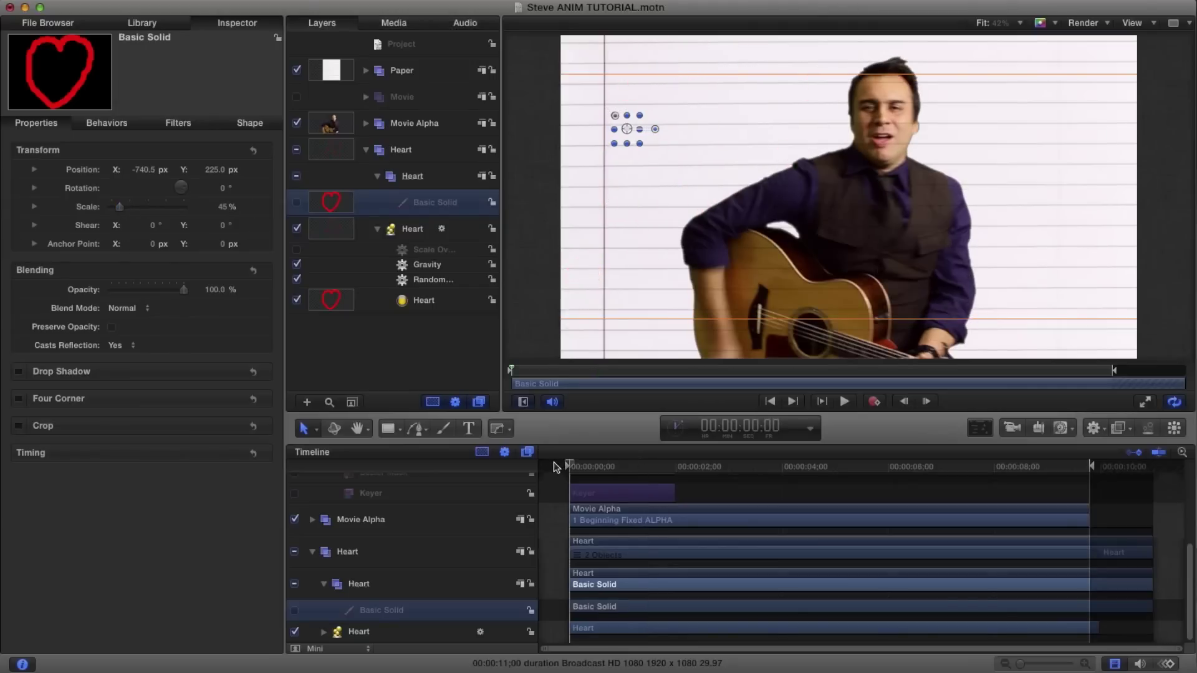
pyautogui.press('space')
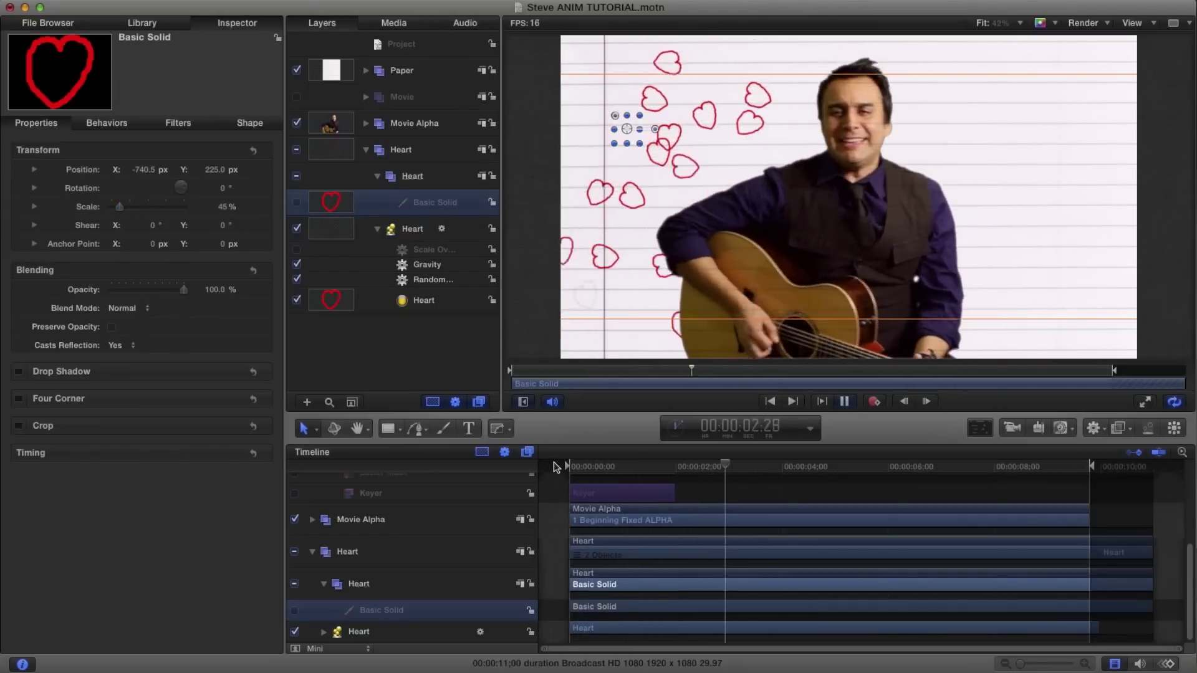
pyautogui.press('space')
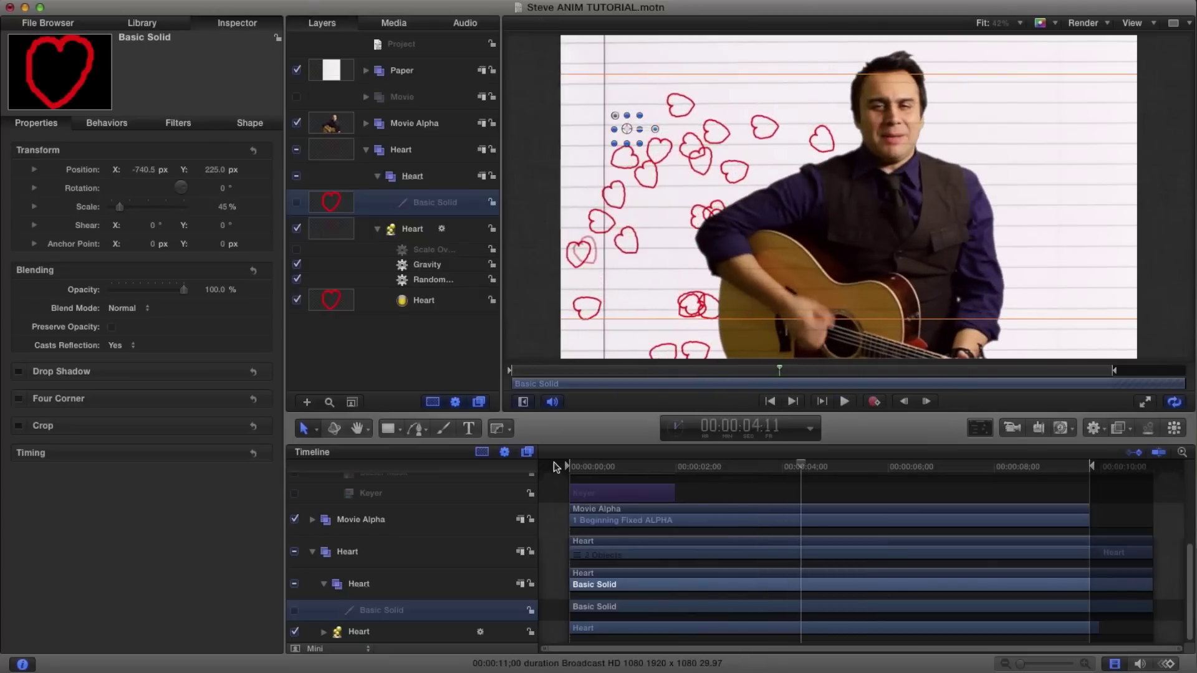
pyautogui.press('Home')
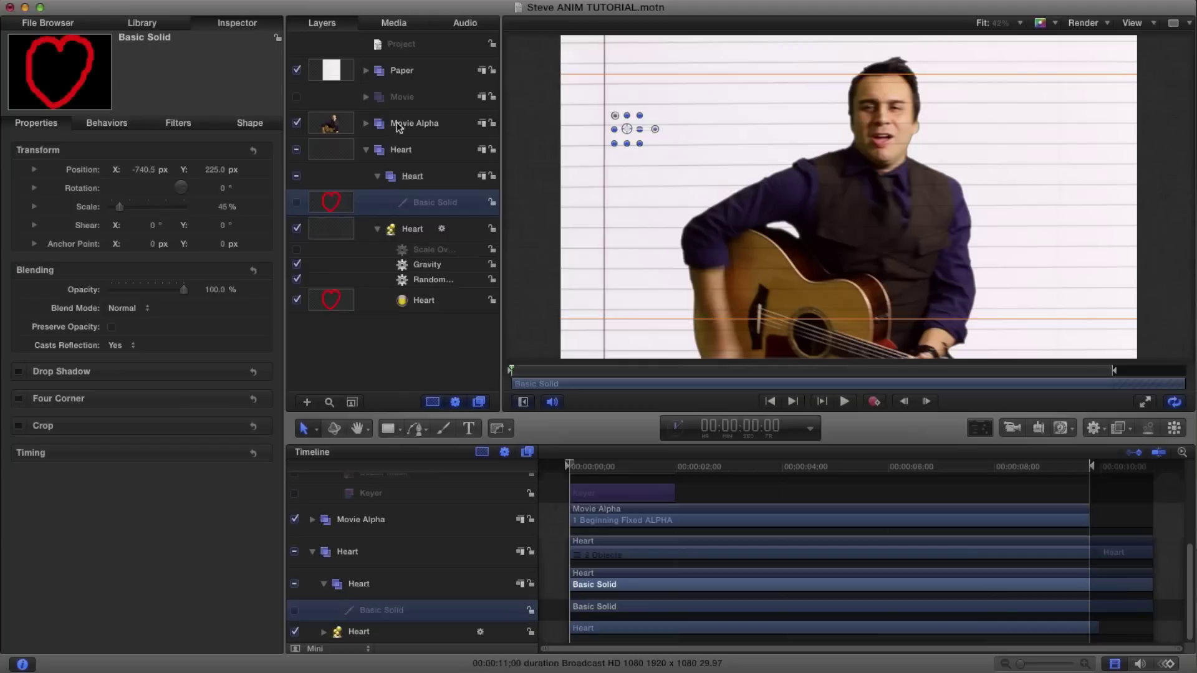
# Add a new group named Zzz and paint three black Zs of decreasing size in the paper's upper-left area.
pyautogui.click(366, 150)
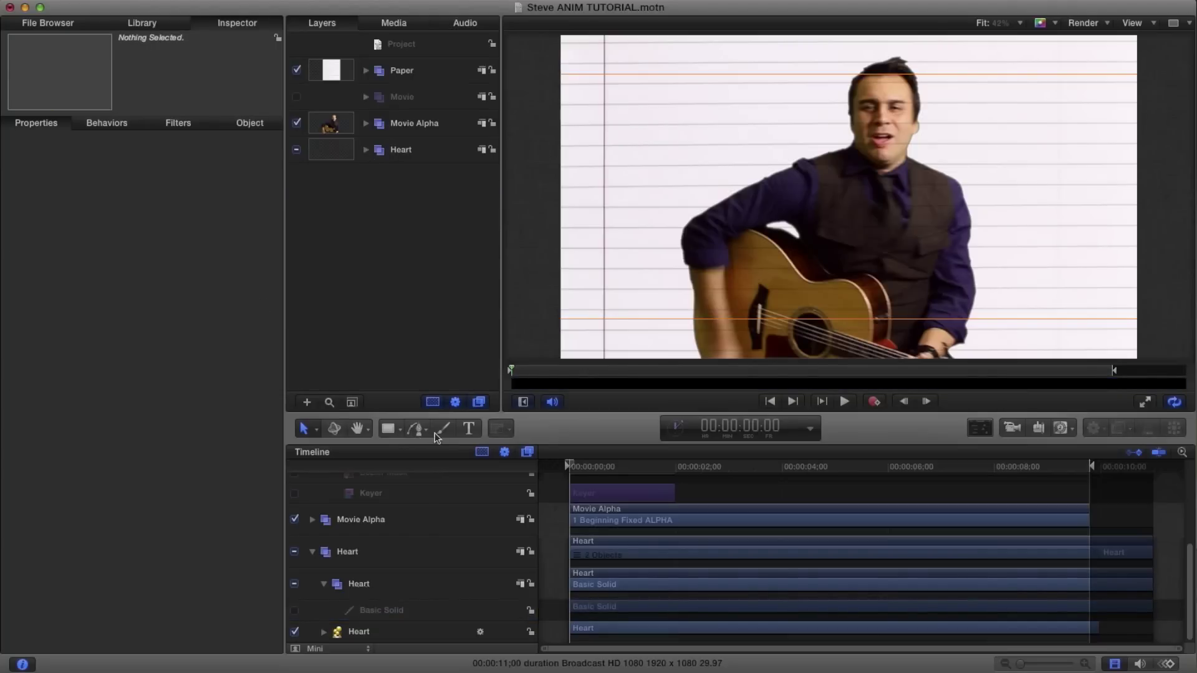
pyautogui.click(306, 403)
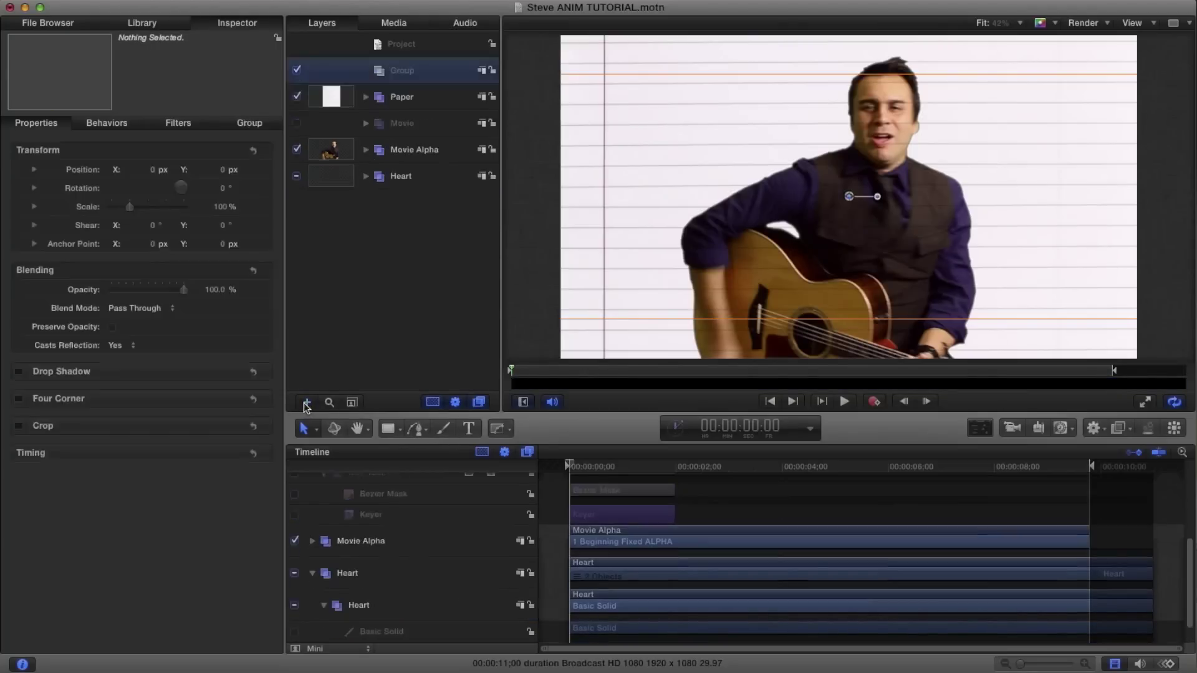
pyautogui.doubleClick(399, 70)
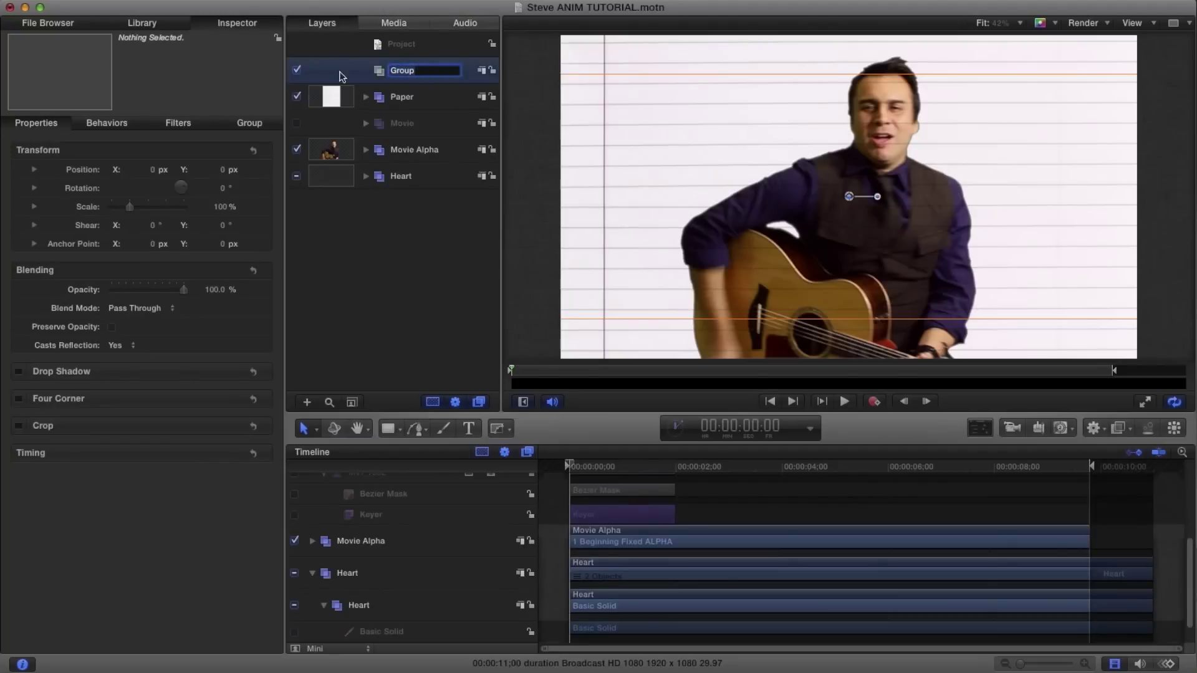
pyautogui.write('Zzz')
pyautogui.press('Return')
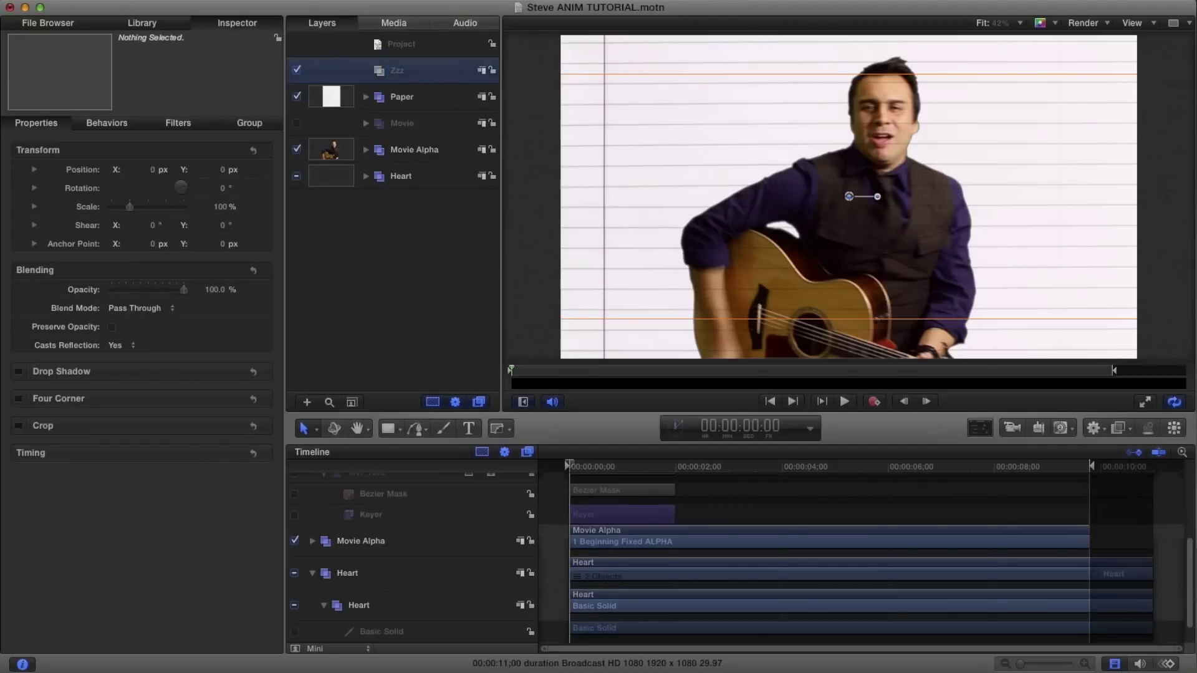
pyautogui.click(444, 430)
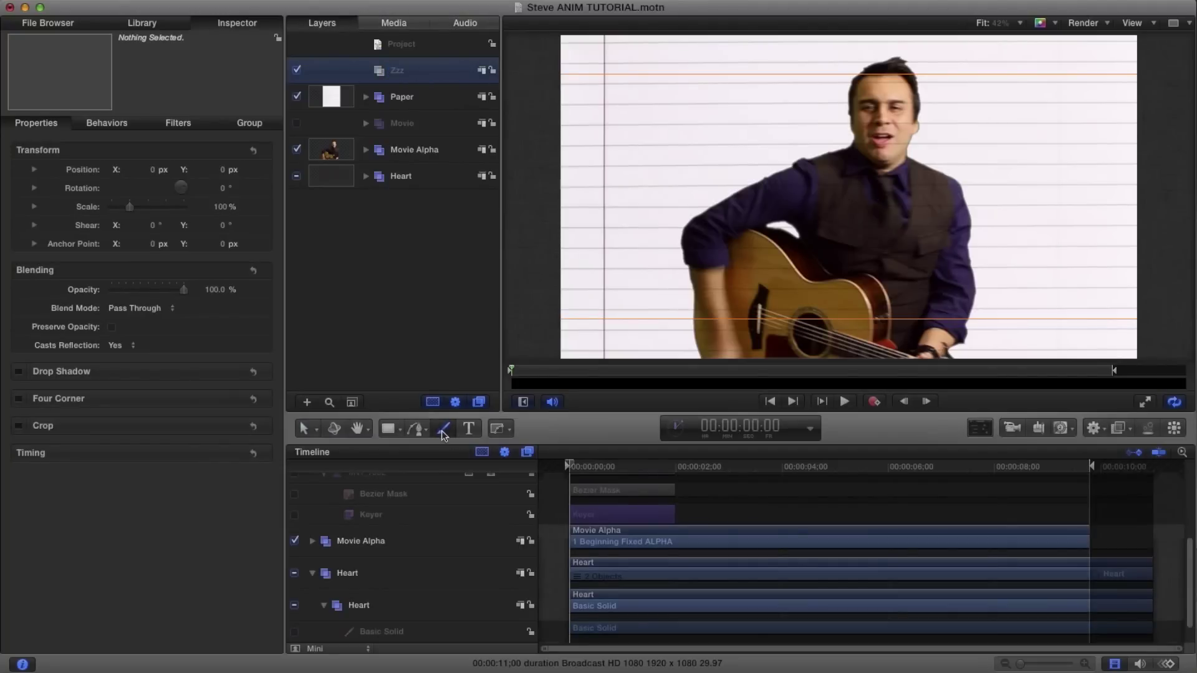
pyautogui.moveTo(592, 97)
pyautogui.mouseDown()
pyautogui.moveTo(623, 102)
pyautogui.moveTo(606, 127)
pyautogui.moveTo(649, 105)
pyautogui.moveTo(645, 122)
pyautogui.moveTo(680, 123)
pyautogui.mouseUp()
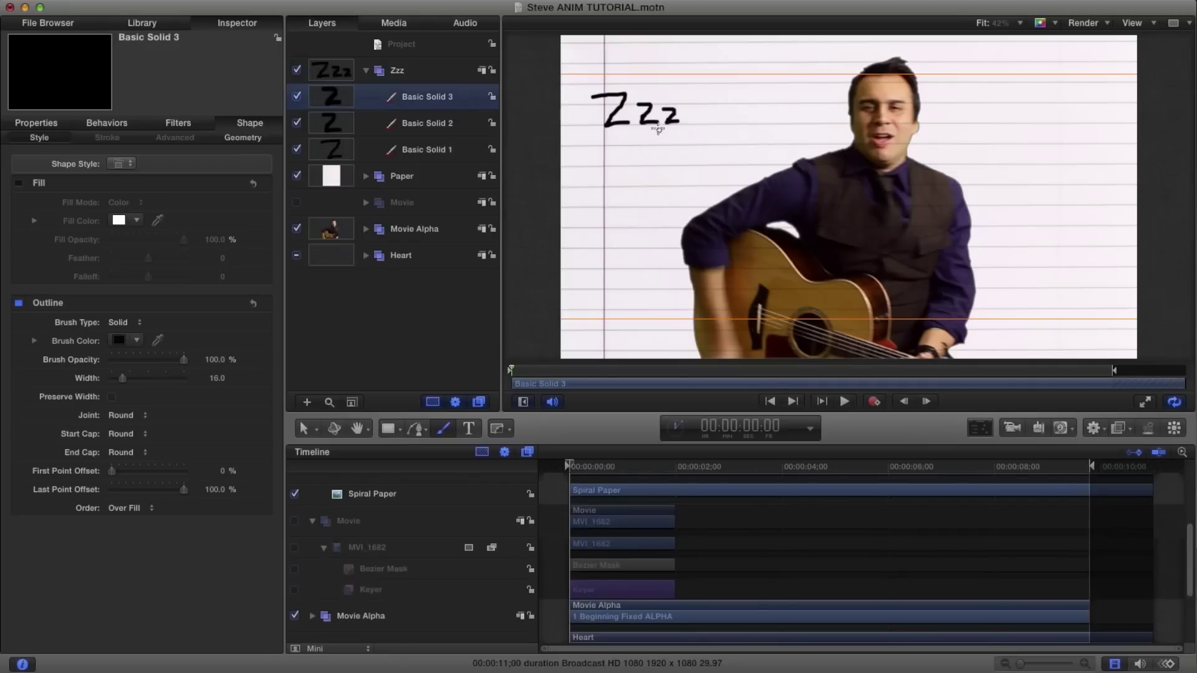
# Duplicate the Heart group and expand the copy to show its nested group, emitter and behaviors.
pyautogui.click(408, 255)
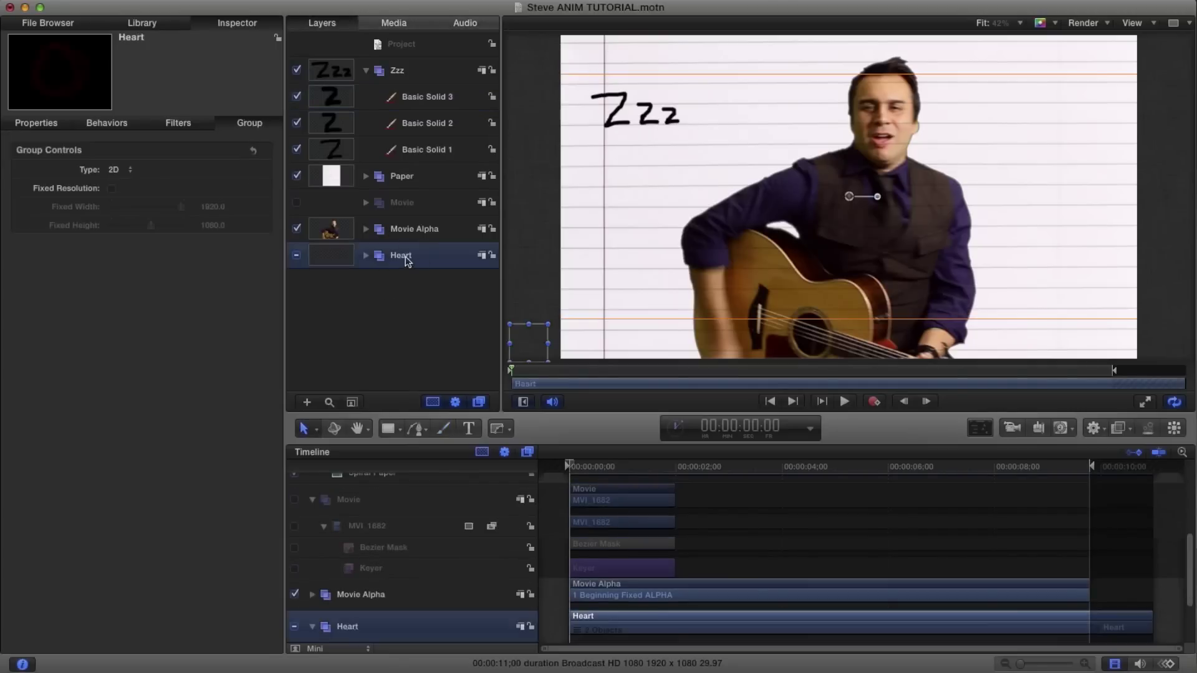
pyautogui.rightClick(406, 256)
pyautogui.click(449, 302)
pyautogui.click(367, 256)
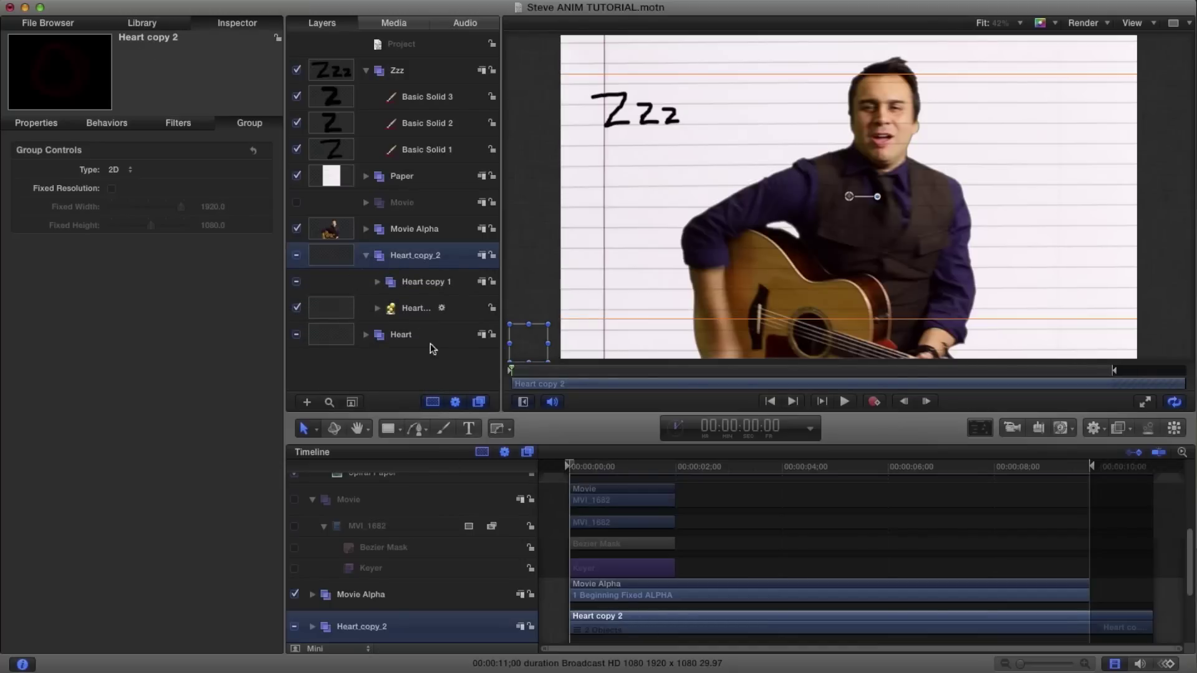
pyautogui.click(398, 283)
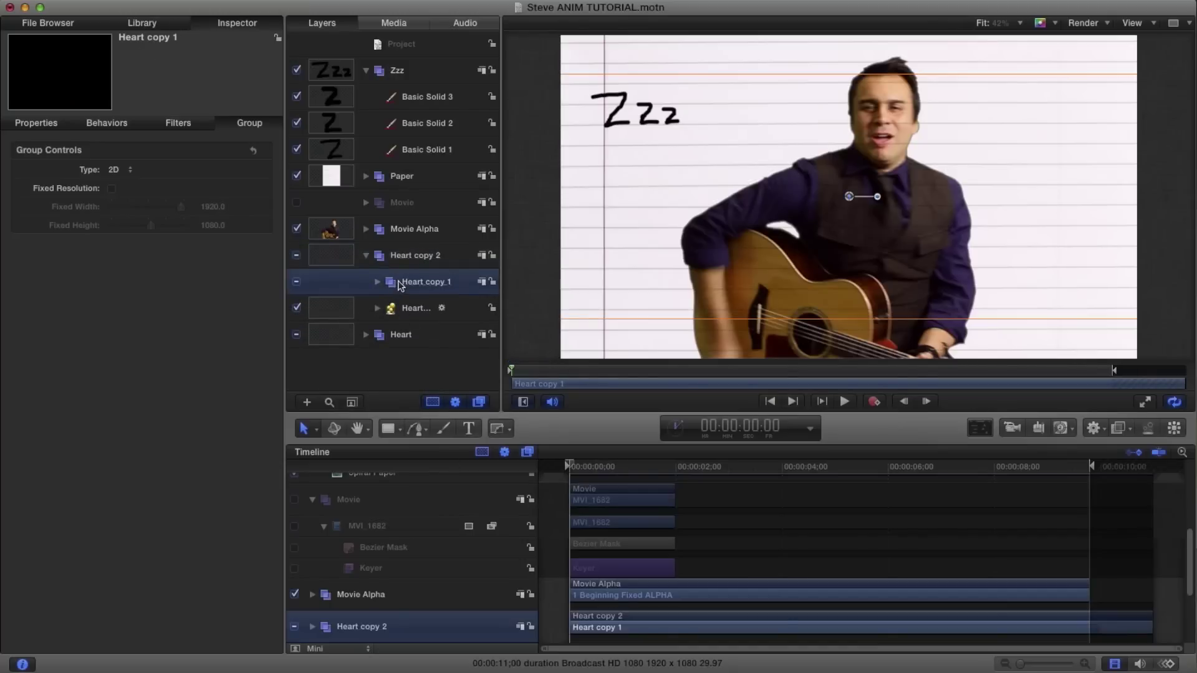
pyautogui.click(377, 283)
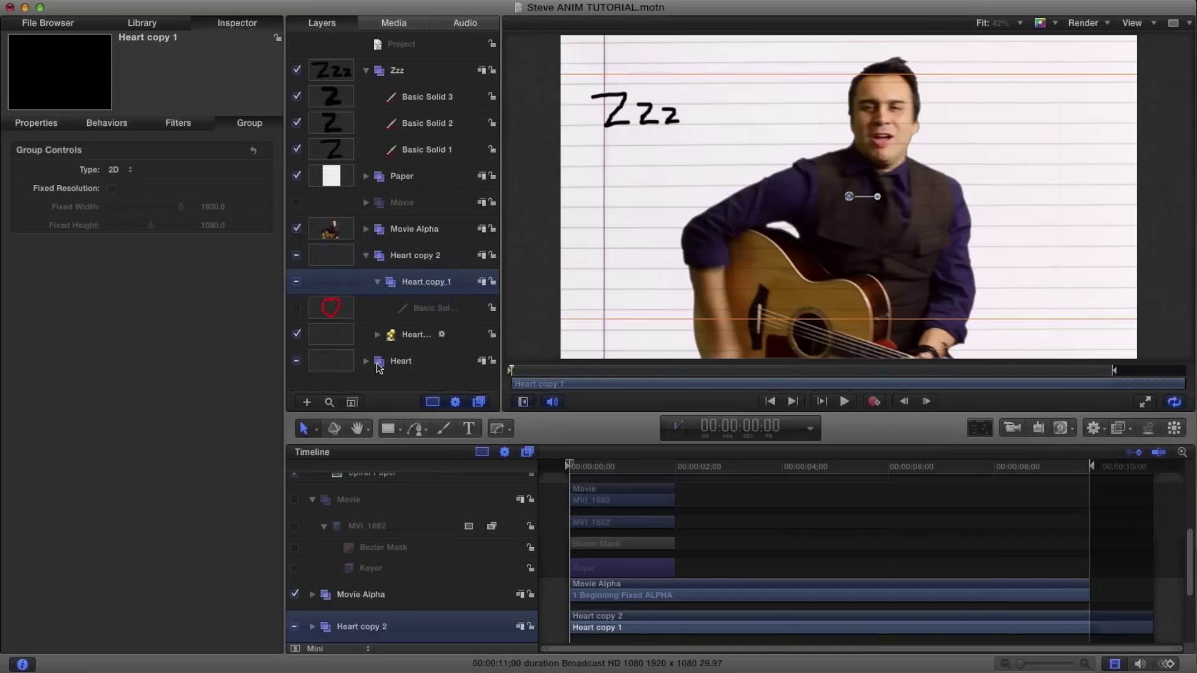
pyautogui.click(377, 335)
pyautogui.scroll(-2, 387, 299)
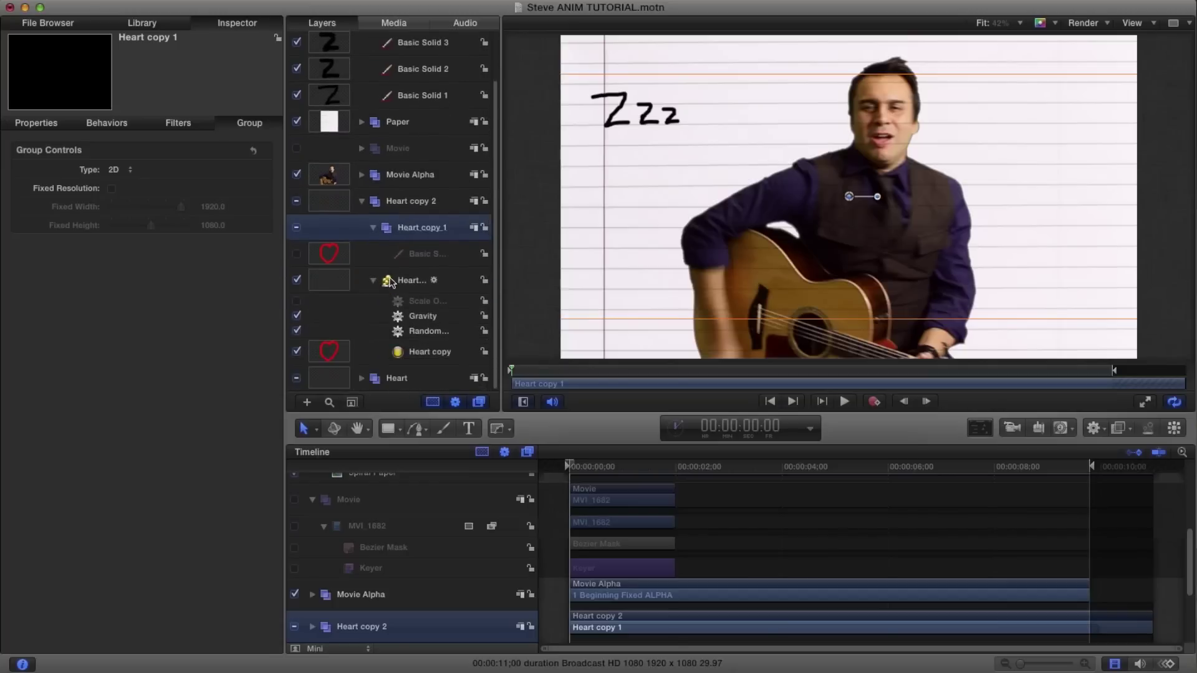
# Rename the duplicated Heart group to Zzz and delete the painted-heart group nested inside it.
pyautogui.click(417, 205)
pyautogui.click(434, 206)
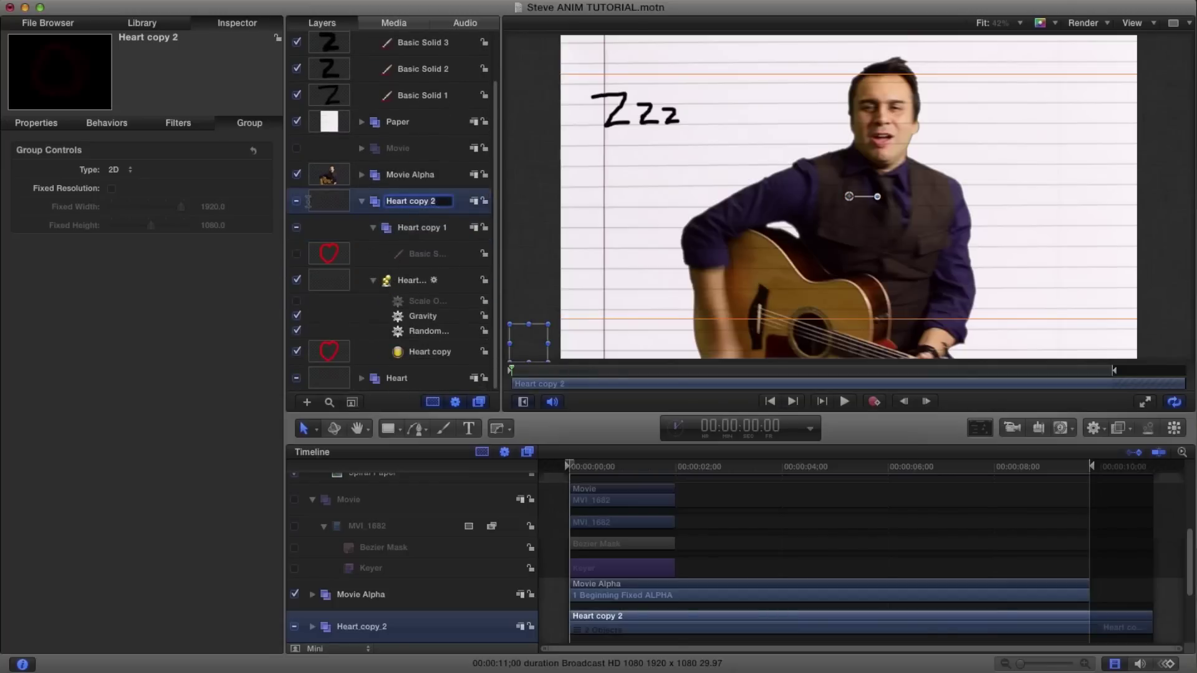
pyautogui.write('Zzz')
pyautogui.press('Return')
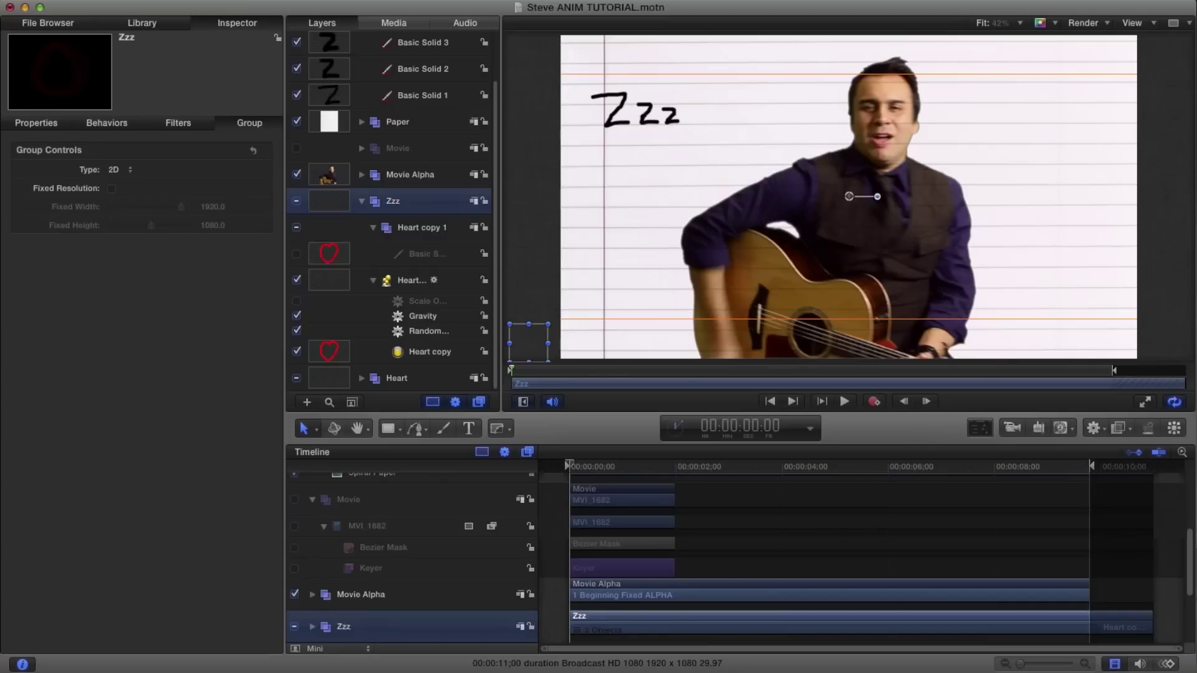
pyautogui.click(397, 230)
pyautogui.press('Delete')
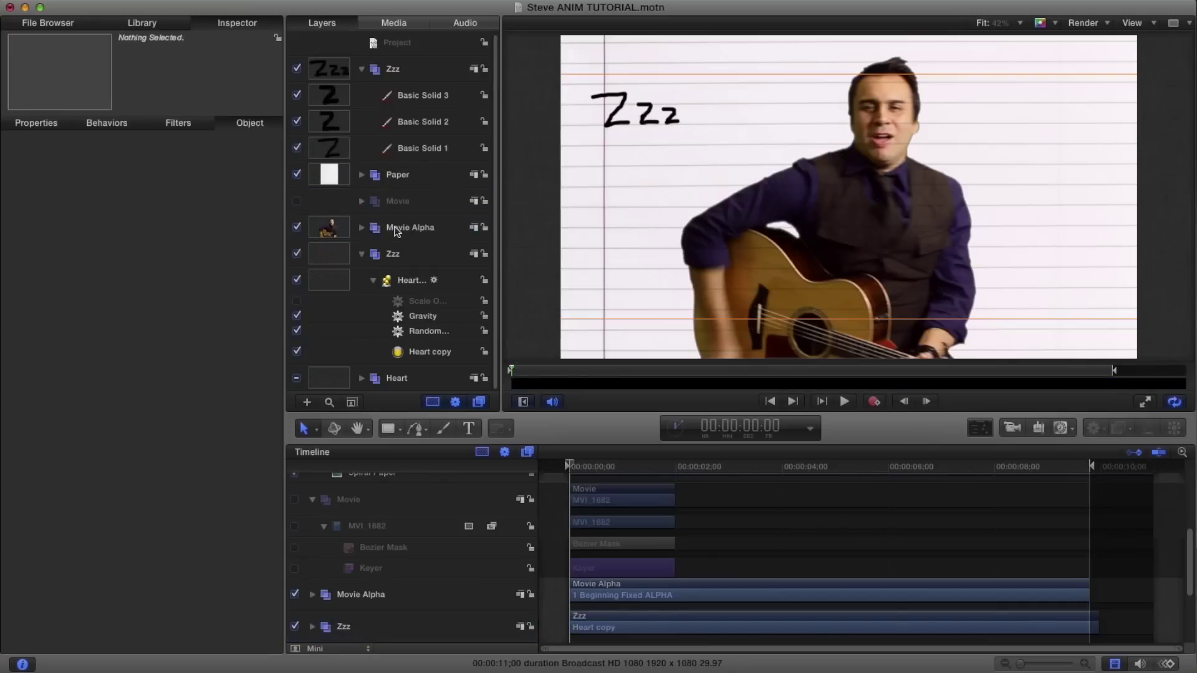
# Rename the duplicated emitter and its particle cell to Zzz.
pyautogui.click(414, 281)
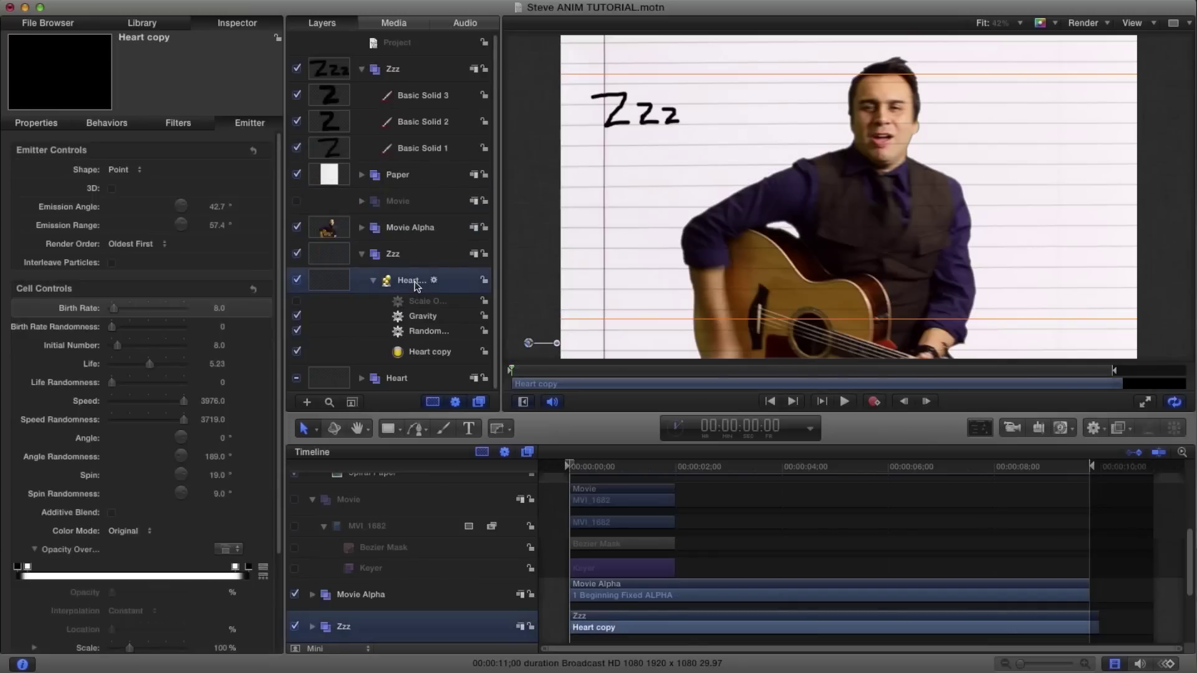
pyautogui.doubleClick(414, 281)
pyautogui.write('Zzz')
pyautogui.press('Return')
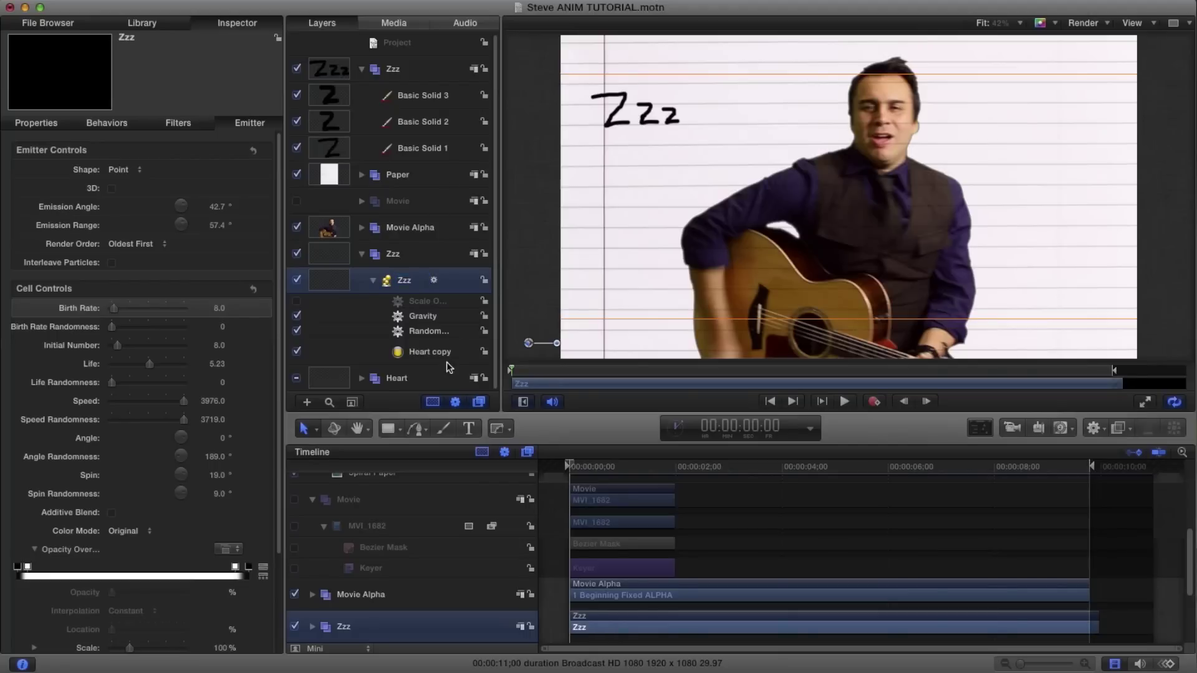
pyautogui.click(430, 353)
pyautogui.click(430, 353)
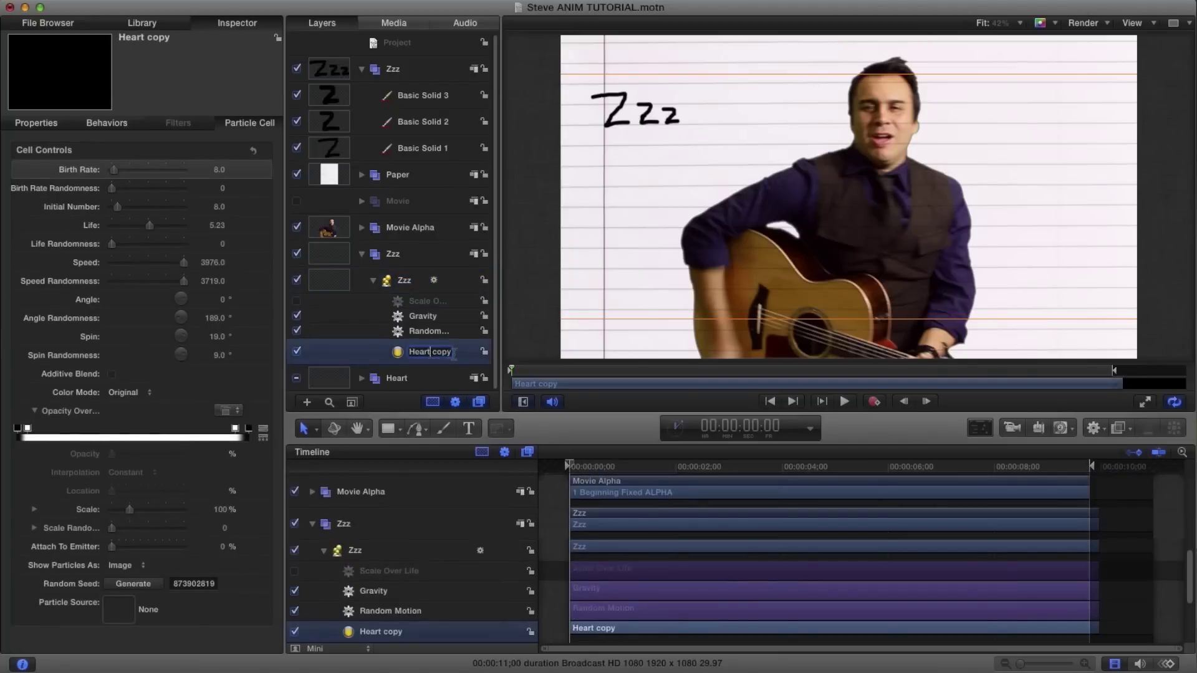
pyautogui.press('super+a')
pyautogui.write('Zzz')
pyautogui.press('Return')
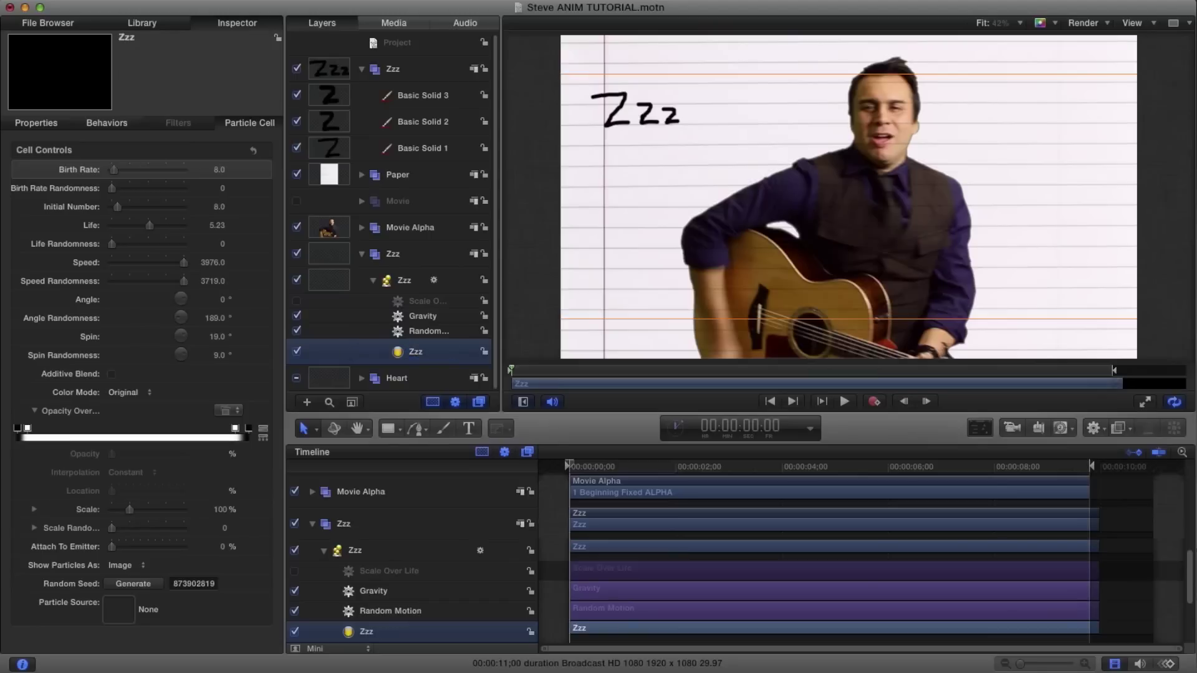
# Nest the painted Zzz group inside the emitter's Zzz group and assign it as the particle cell's source, previewing the result.
pyautogui.click(362, 70)
pyautogui.moveTo(382, 75); pyautogui.dragTo(395, 181)
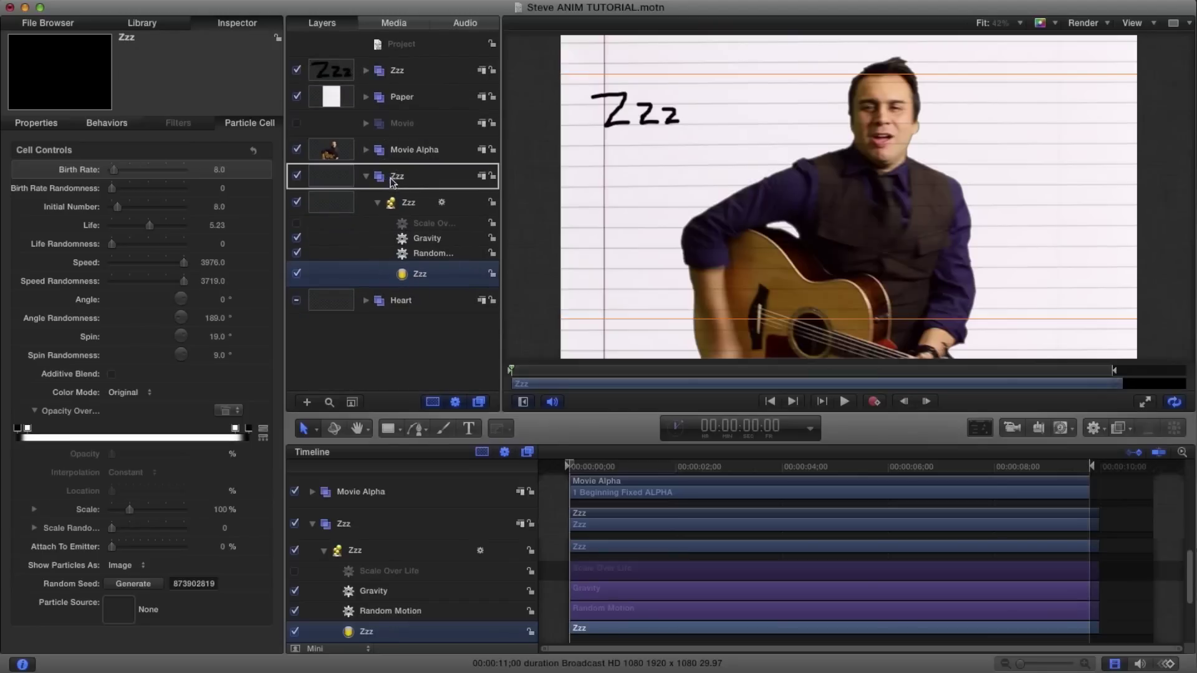
pyautogui.click(405, 276)
pyautogui.moveTo(392, 180); pyautogui.dragTo(123, 613)
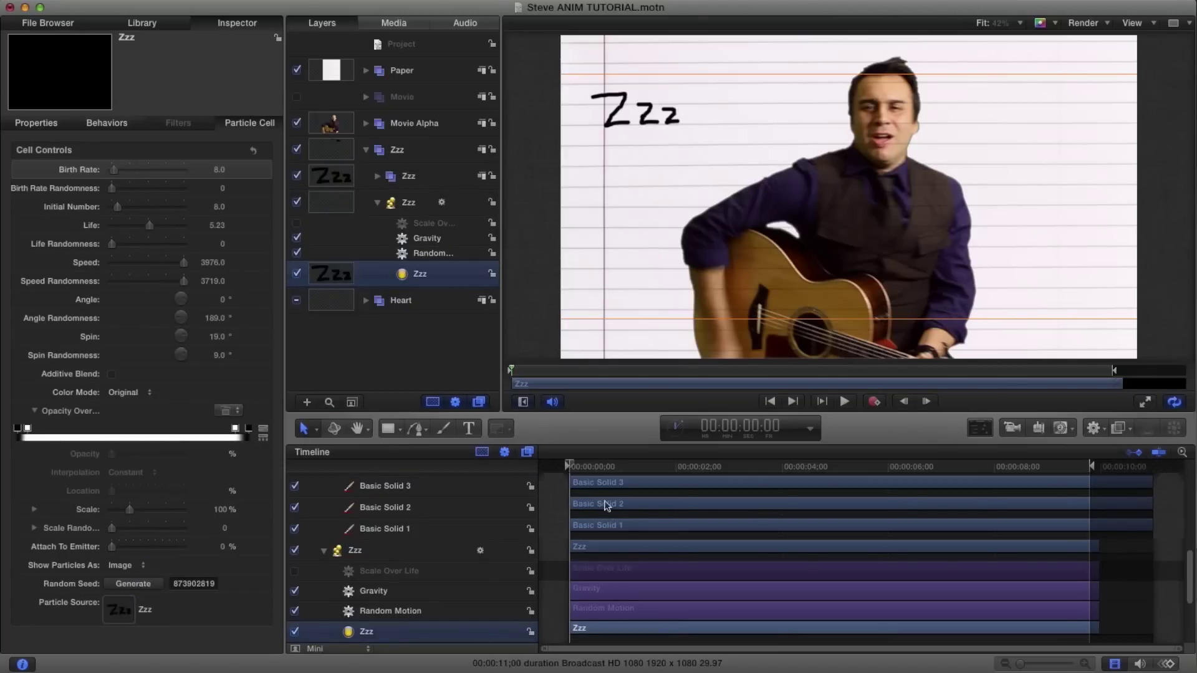
pyautogui.press('space')
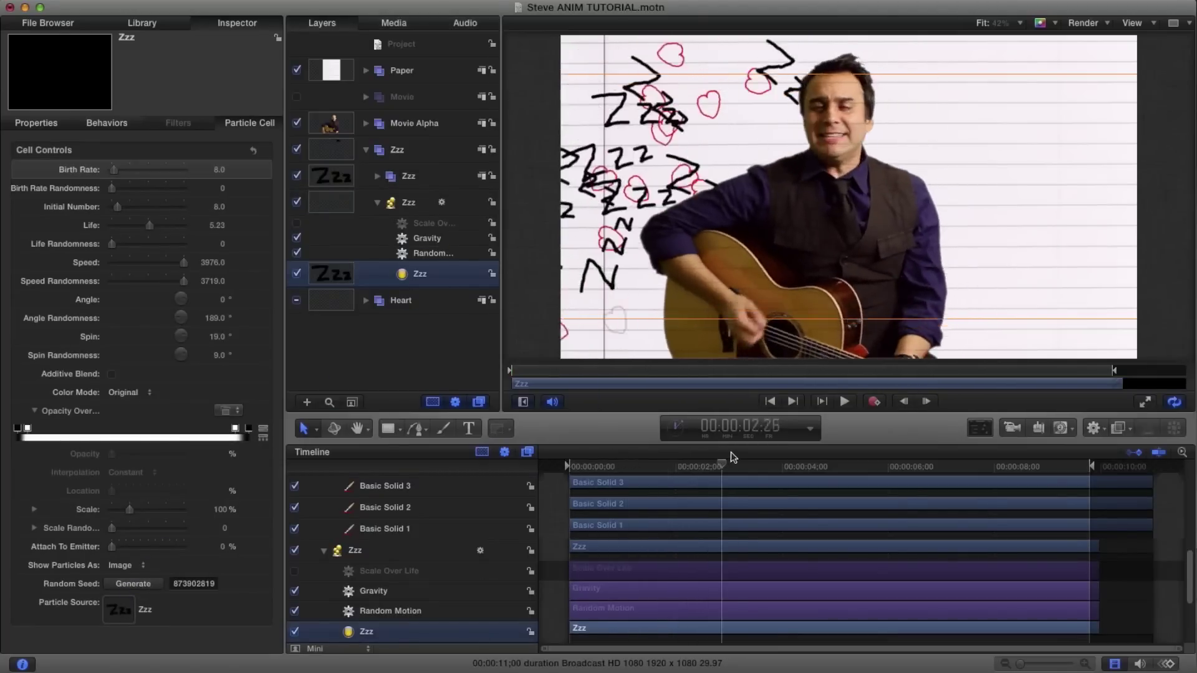
pyautogui.moveTo(650, 456); pyautogui.dragTo(553, 454)
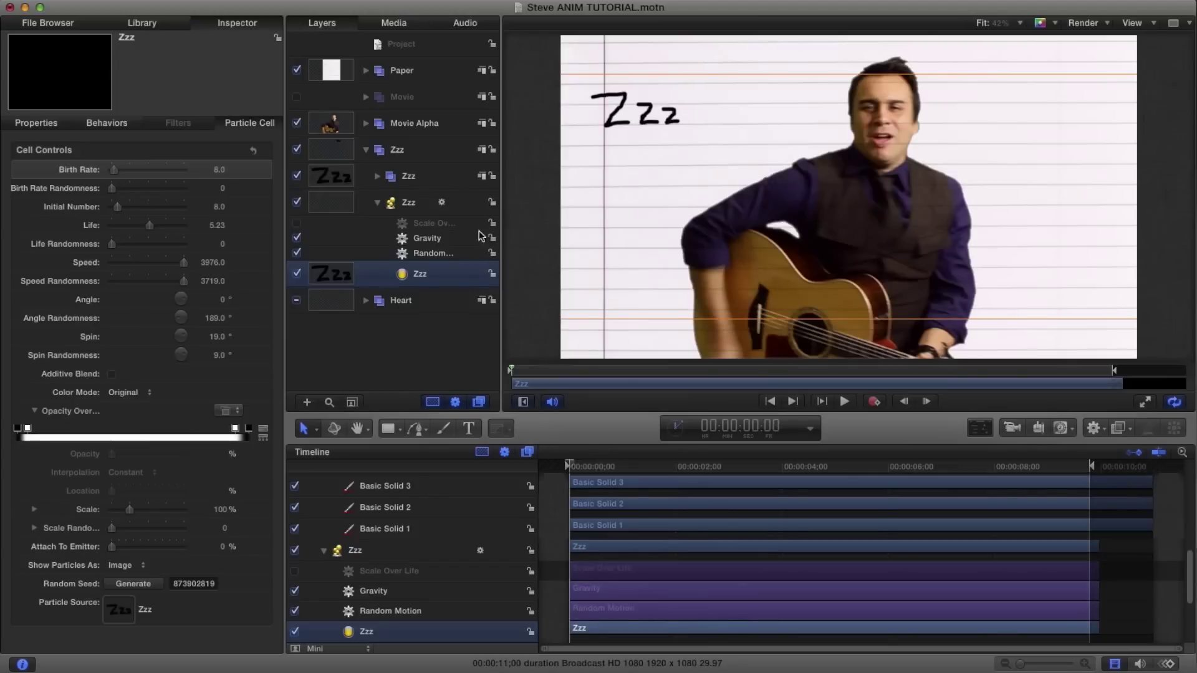
# With the canvas at 25%, move the Zzz emitter from the frame's left side to outside its lower-right edge.
pyautogui.click(408, 203)
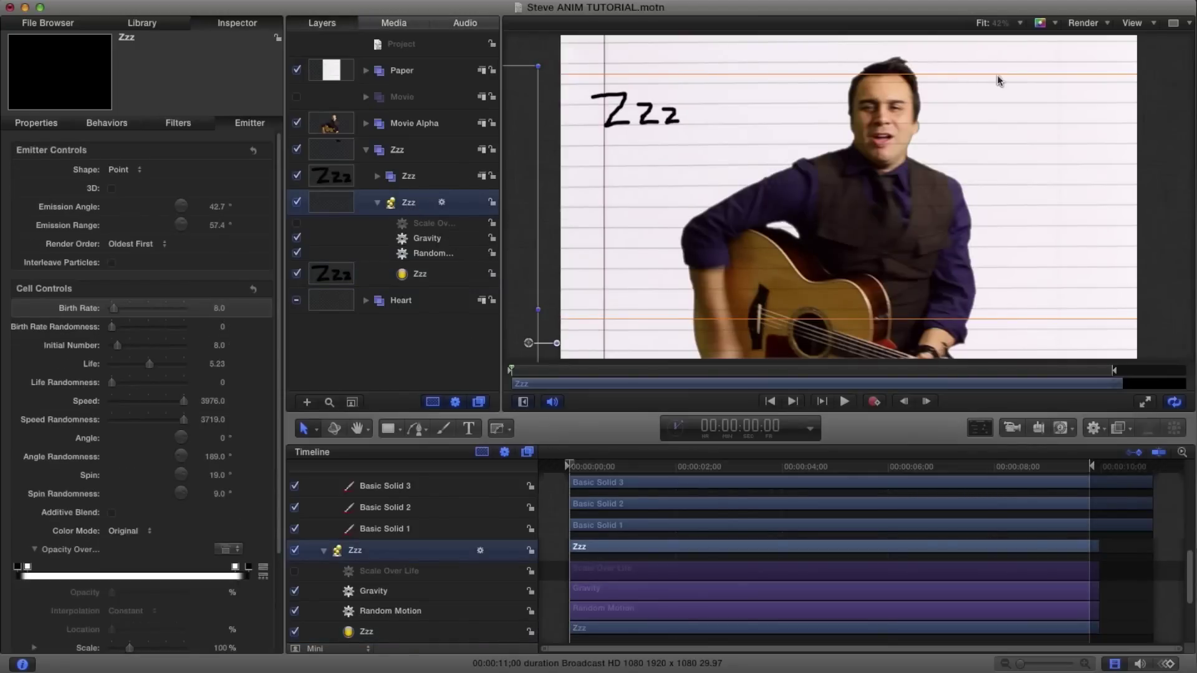
pyautogui.click(1018, 23)
pyautogui.click(998, 90)
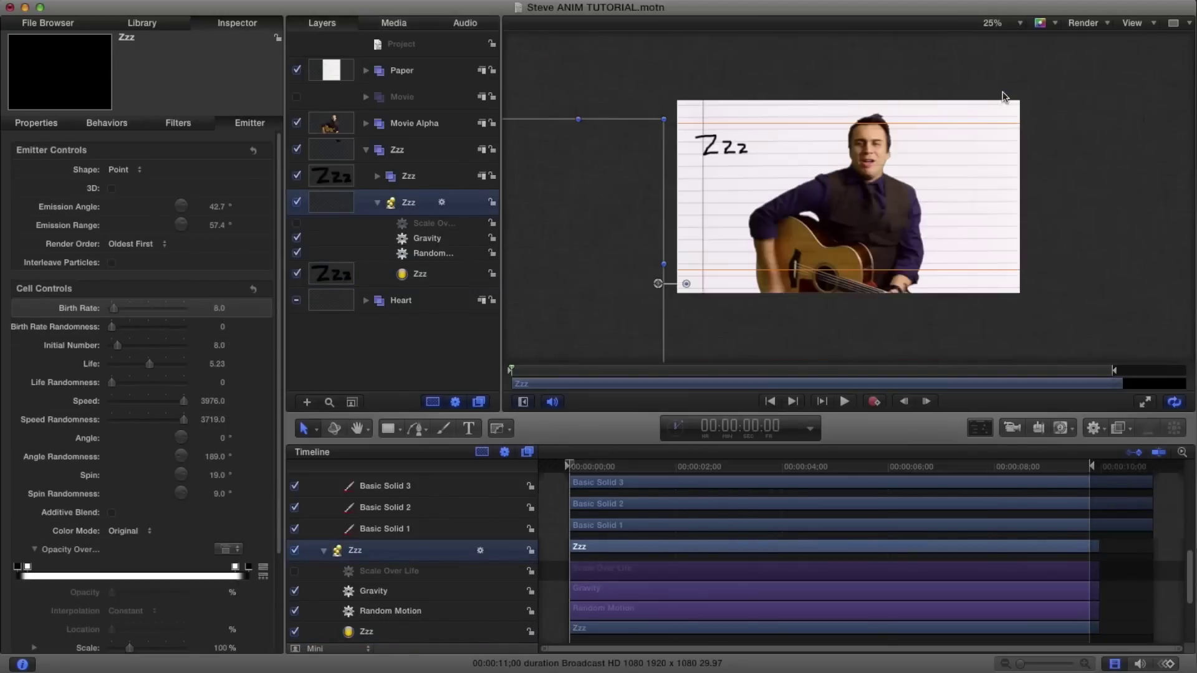
pyautogui.moveTo(661, 280); pyautogui.dragTo(1115, 277)
# Aim the Zzz emitter up and to the left, at an emission angle of about 139.1°.
pyautogui.press('F7')
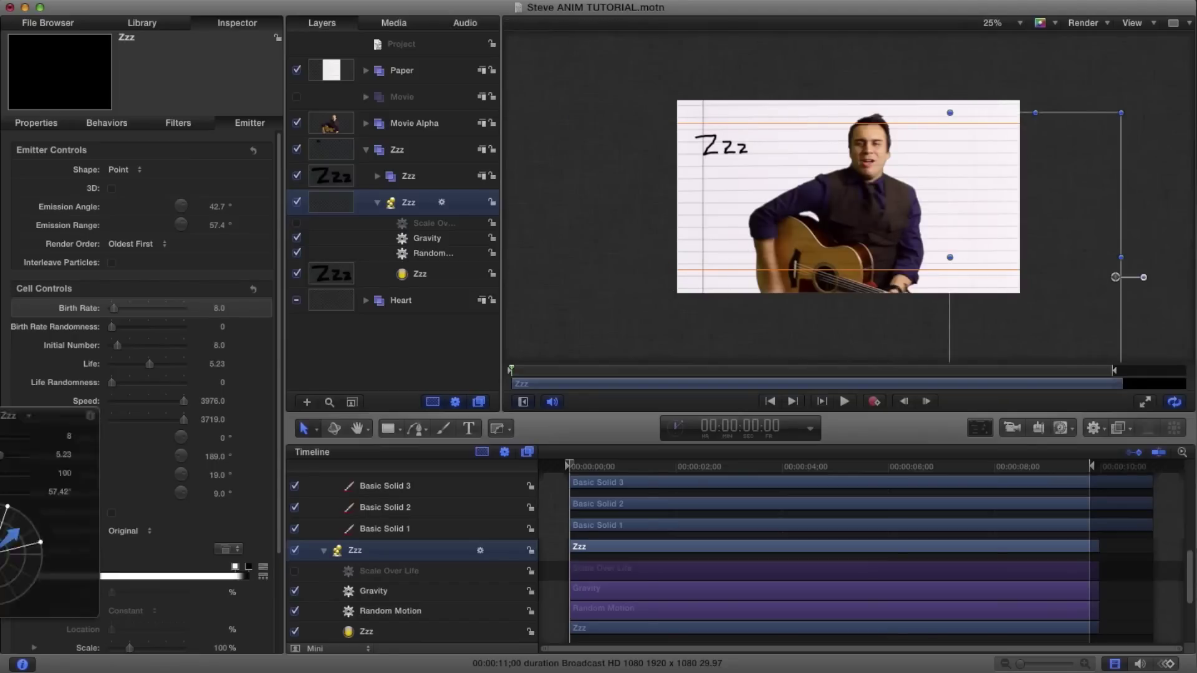
pyautogui.moveTo(384, 448); pyautogui.dragTo(282, 360)
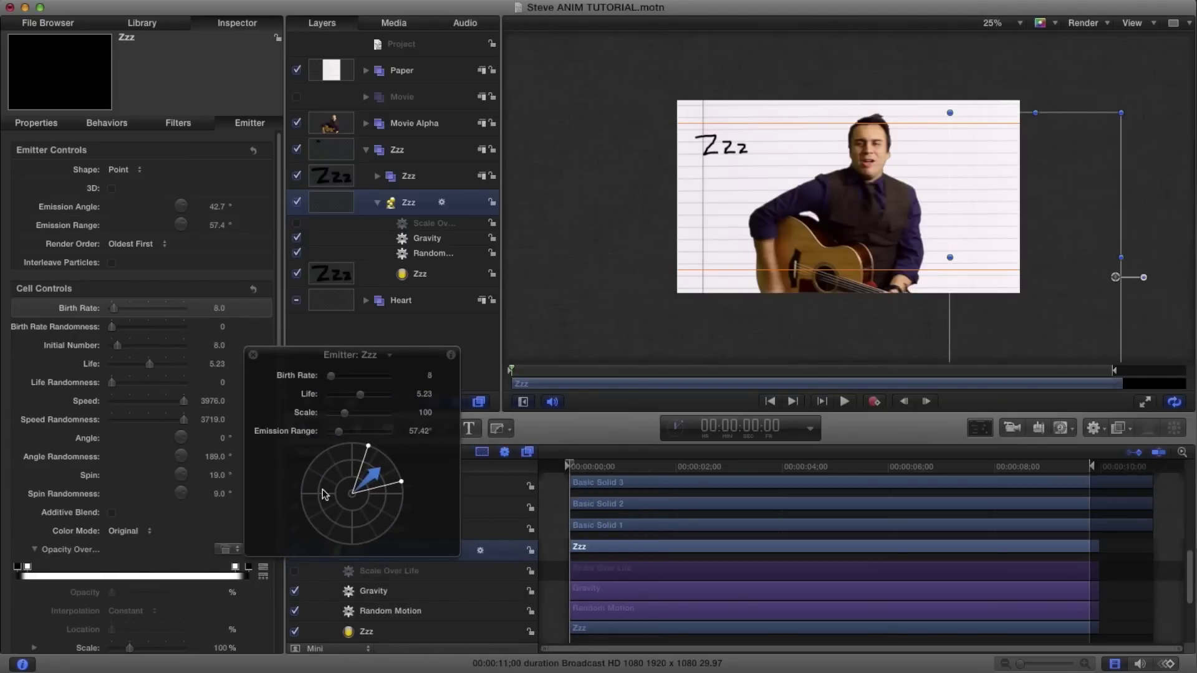
pyautogui.moveTo(377, 476); pyautogui.dragTo(322, 471)
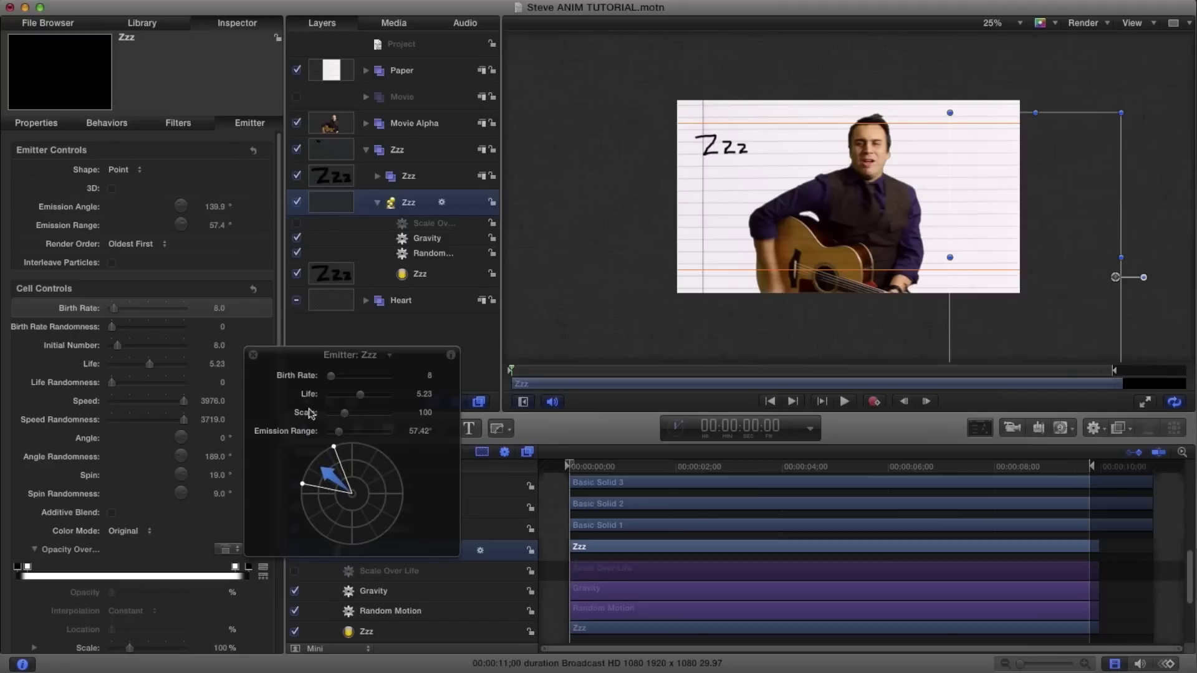
pyautogui.moveTo(569, 465); pyautogui.dragTo(640, 466)
pyautogui.moveTo(328, 474); pyautogui.dragTo(333, 480)
pyautogui.moveTo(650, 464); pyautogui.dragTo(568, 468)
pyautogui.press('F7')
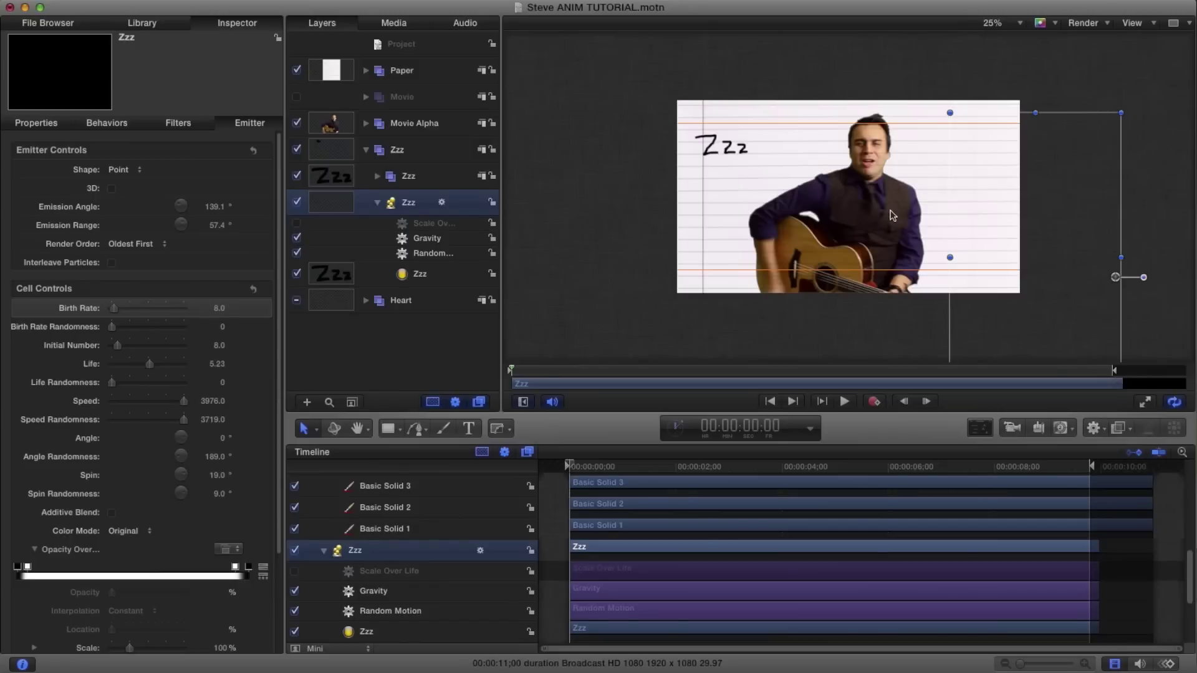
# Hide the painted Zzz source group, collapse its parent group, and scrub to about 00:00:05;02 to check the particles.
pyautogui.click(296, 175)
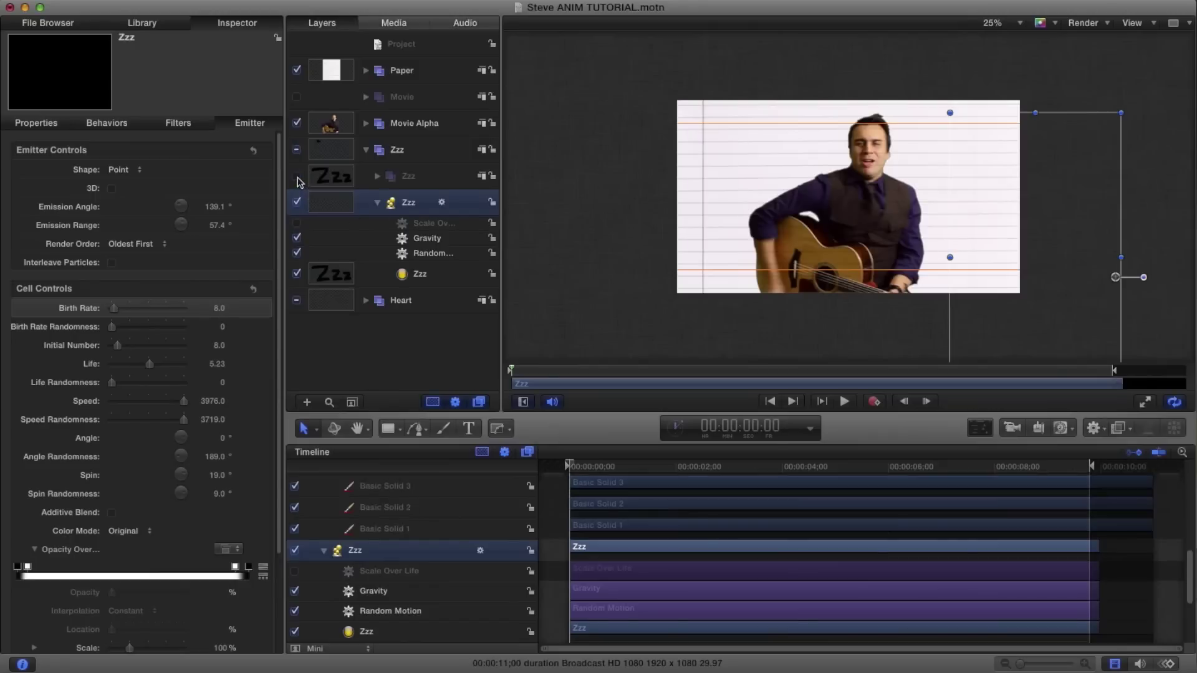
pyautogui.click(366, 151)
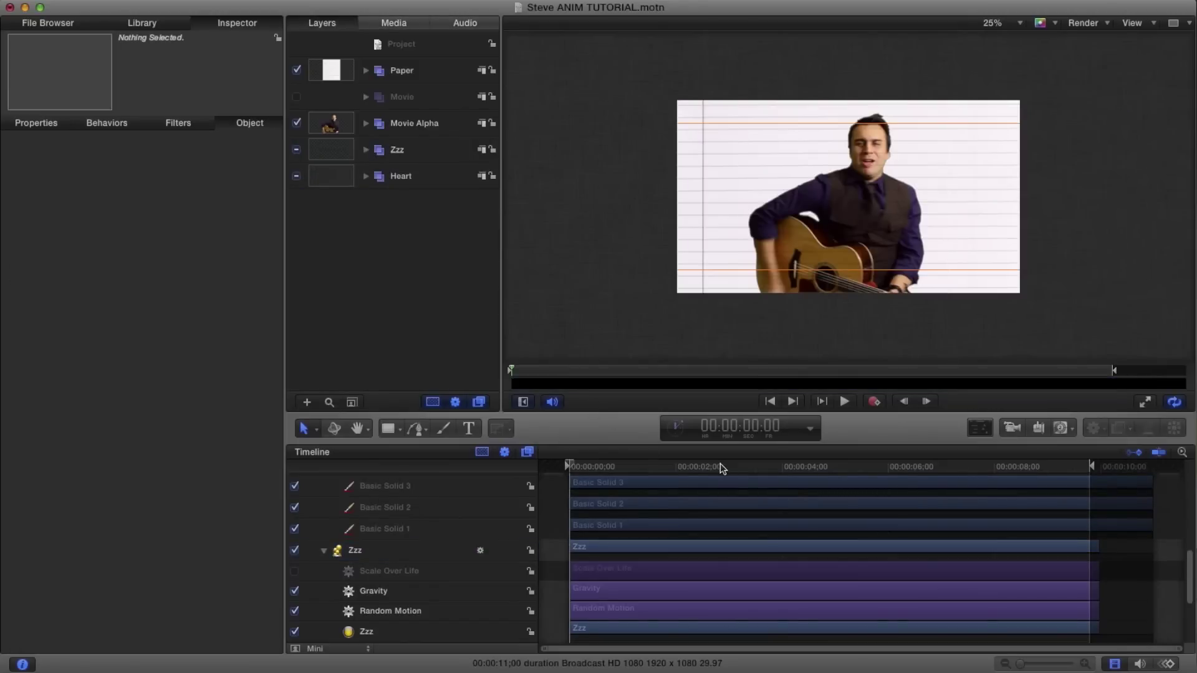
pyautogui.moveTo(568, 463); pyautogui.dragTo(838, 469)
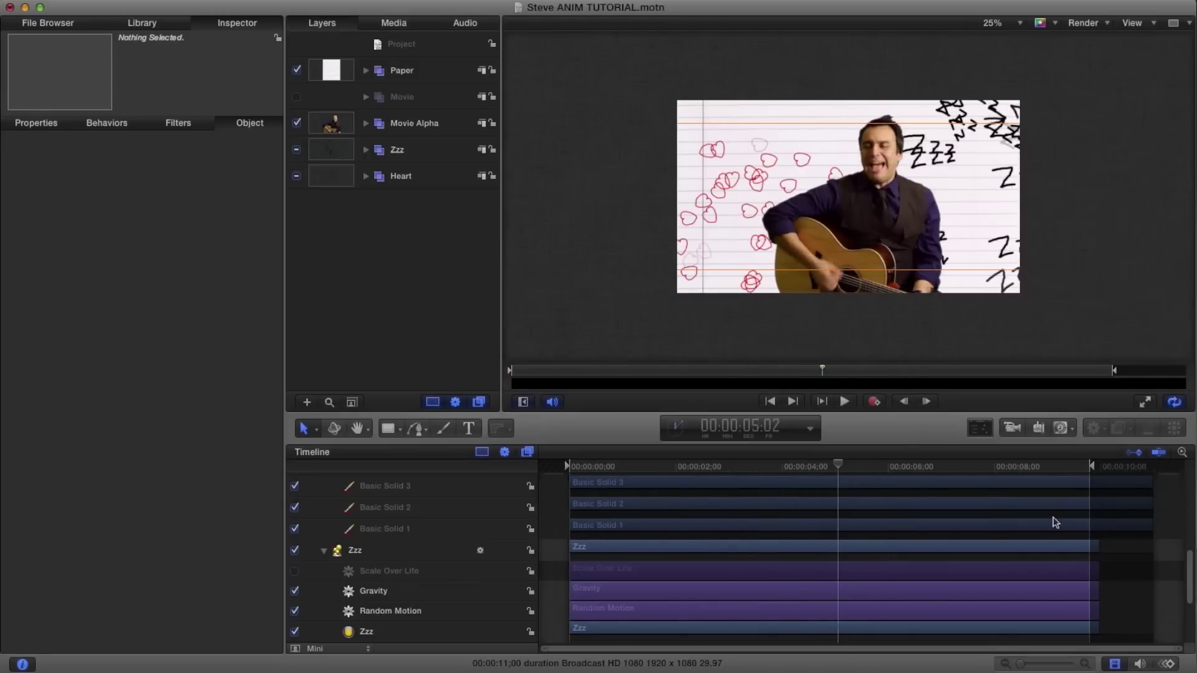
# Collapse the Zzz emitter and the Heart and Zzz groups in the timeline to bring the main Zzz track into view.
pyautogui.click(324, 551)
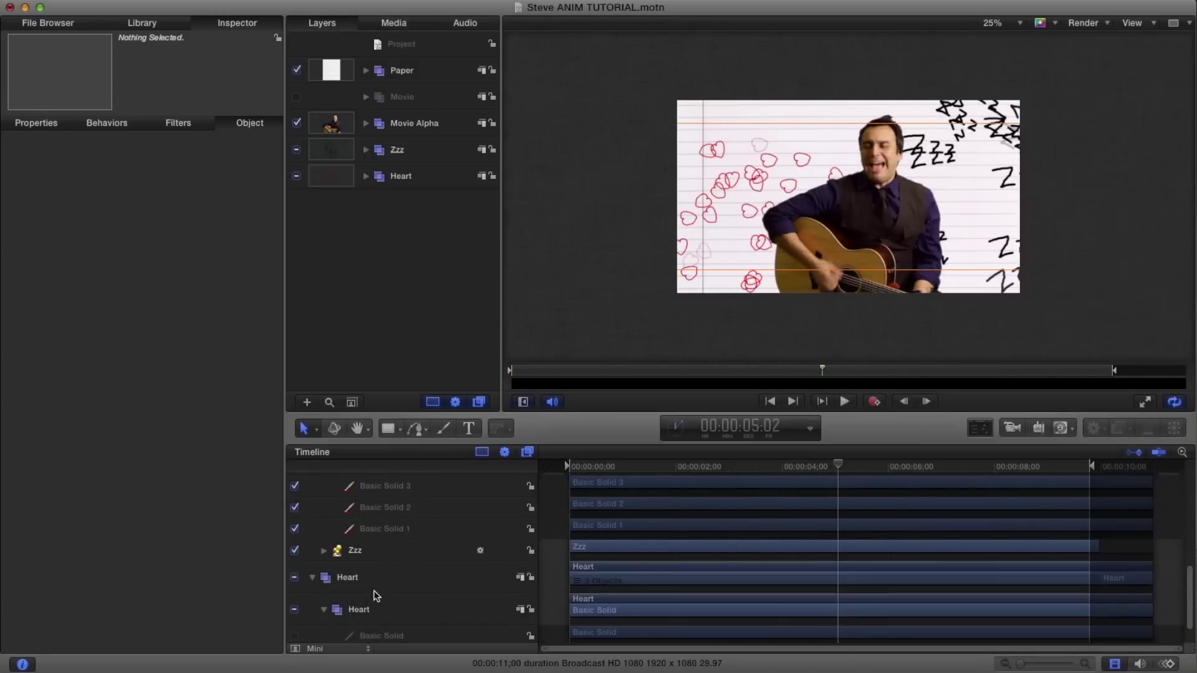
pyautogui.scroll(-2, 341, 581)
pyautogui.click(312, 552)
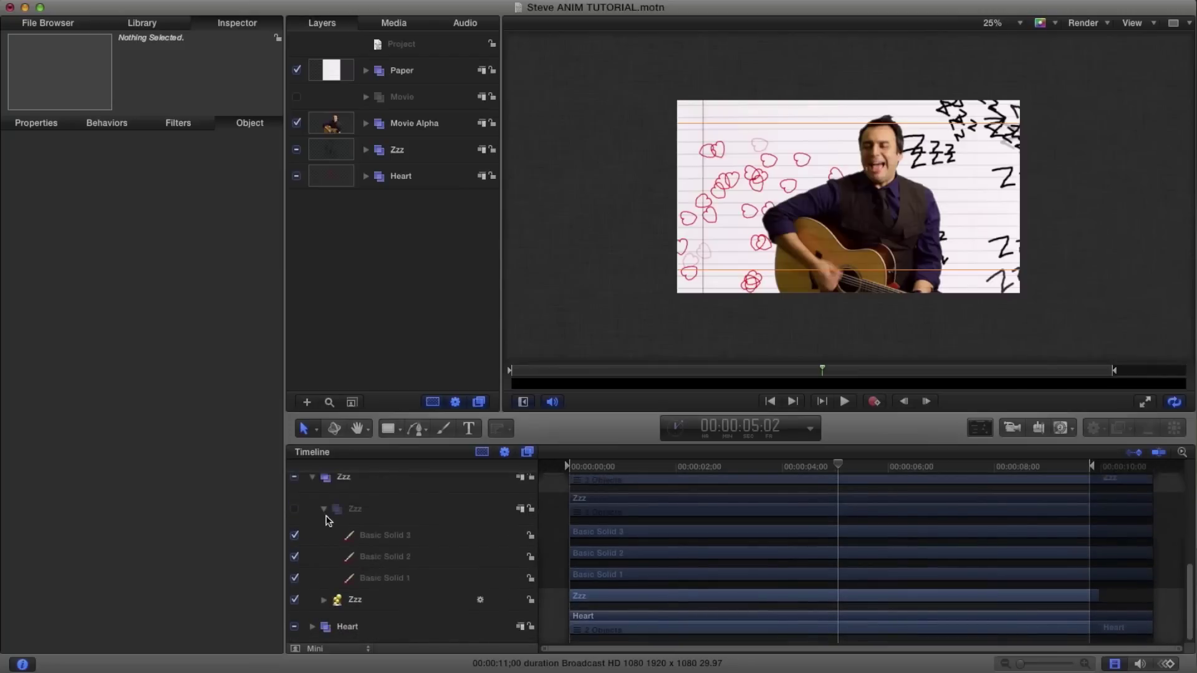
pyautogui.click(313, 476)
pyautogui.scroll(5, 355, 576)
pyautogui.scroll(4, 349, 561)
pyautogui.scroll(-3, 330, 580)
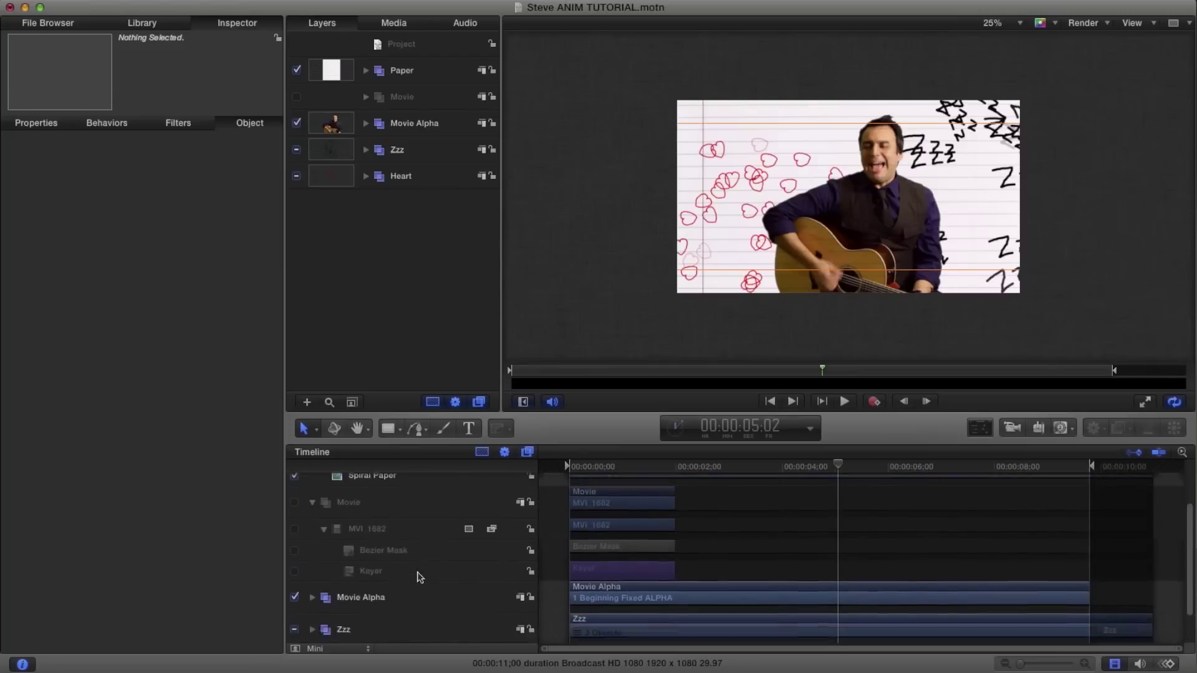
# Shift the Zzz group in the timeline to start about 5.6 seconds in, and play the animation from the beginning.
pyautogui.moveTo(571, 594); pyautogui.dragTo(647, 595)
pyautogui.moveTo(743, 593); pyautogui.dragTo(869, 593)
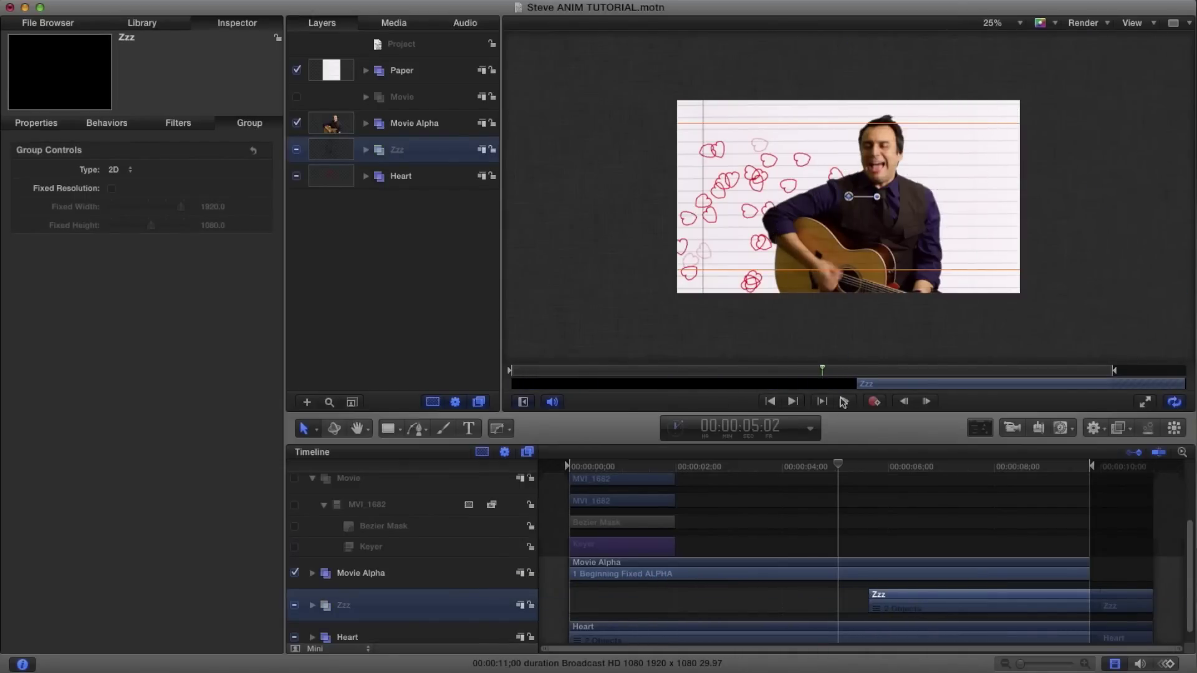
pyautogui.moveTo(839, 467); pyautogui.dragTo(515, 468)
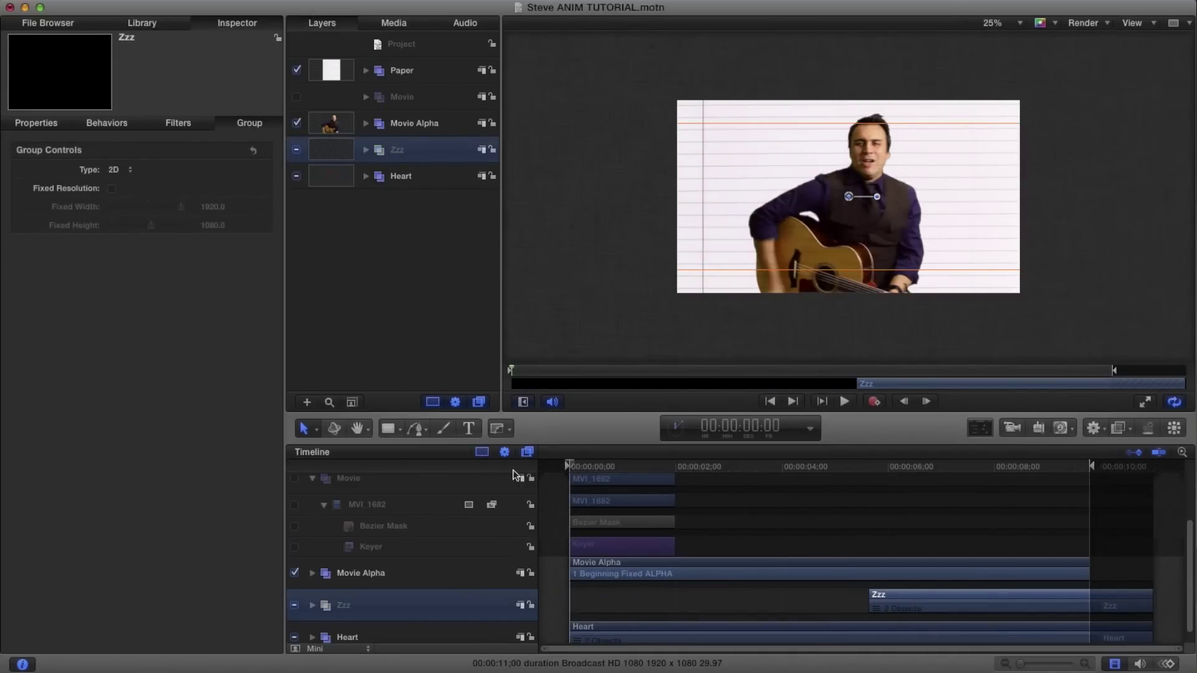
pyautogui.press('space')
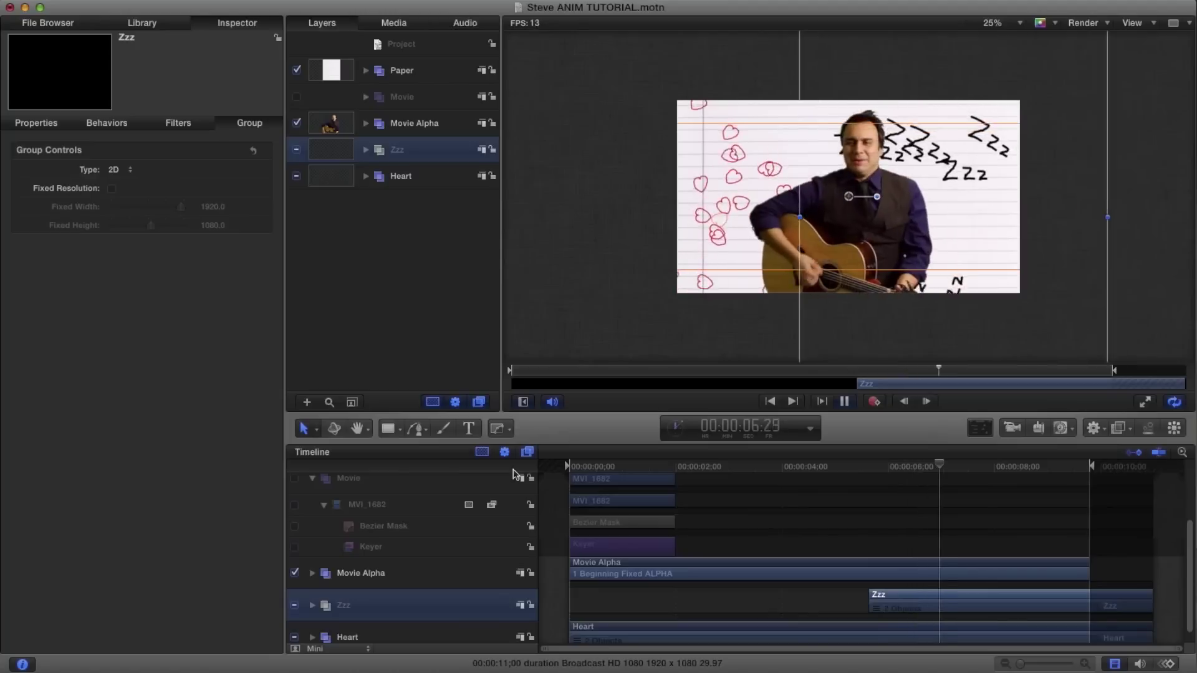
pyautogui.press('space')
# Move the Zzz group slightly earlier to start at about 5.25 seconds, and play the section around its entrance.
pyautogui.moveTo(871, 594); pyautogui.dragTo(848, 594)
pyautogui.click(798, 467)
pyautogui.moveTo(803, 464); pyautogui.dragTo(813, 462)
pyautogui.press('space')
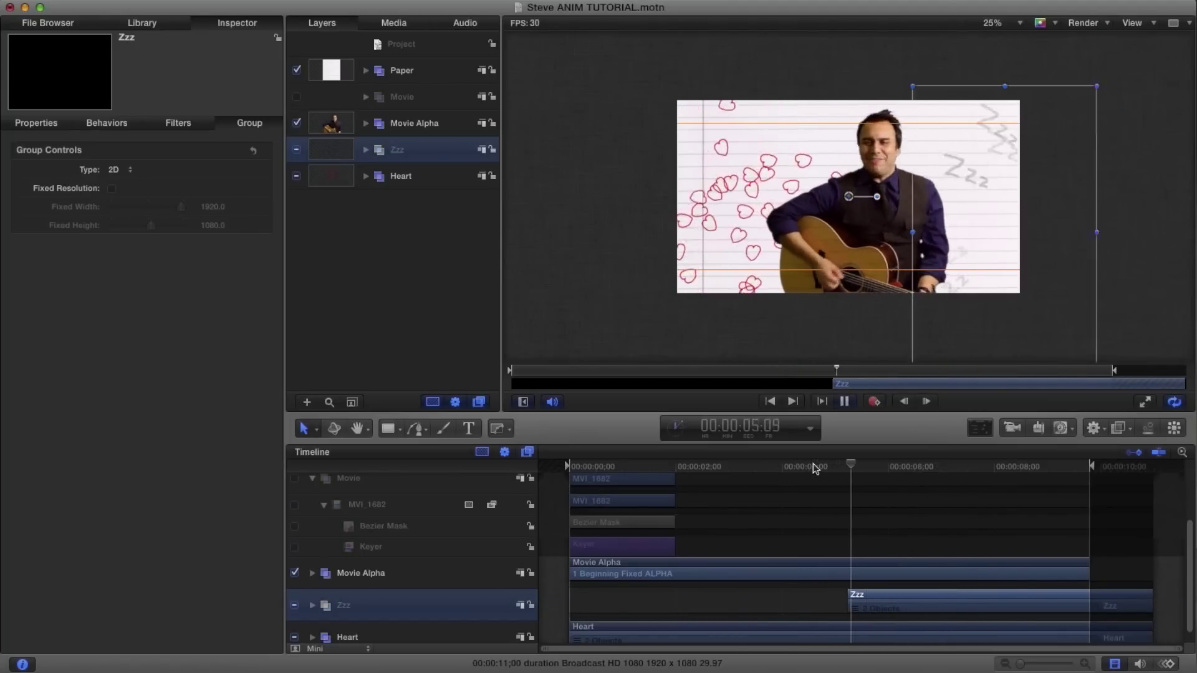
pyautogui.press('space')
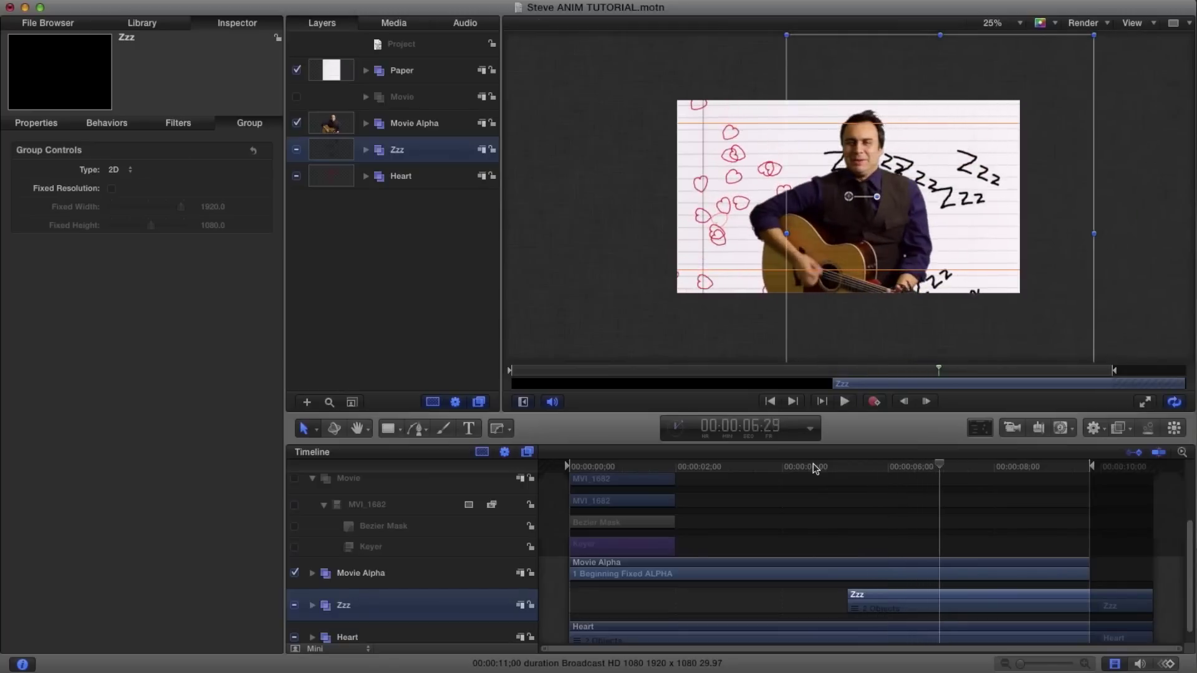
# Fit the canvas to the window, build a partial RAM preview from the first frame, and play it back.
pyautogui.click(1001, 23)
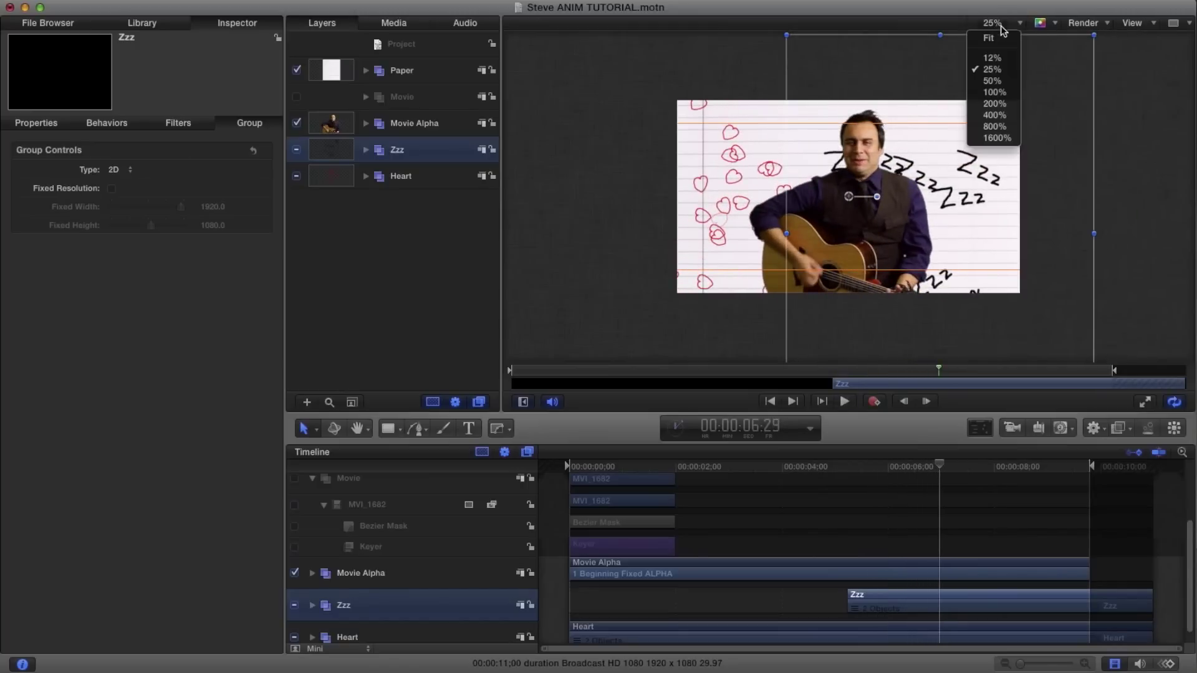
pyautogui.click(995, 40)
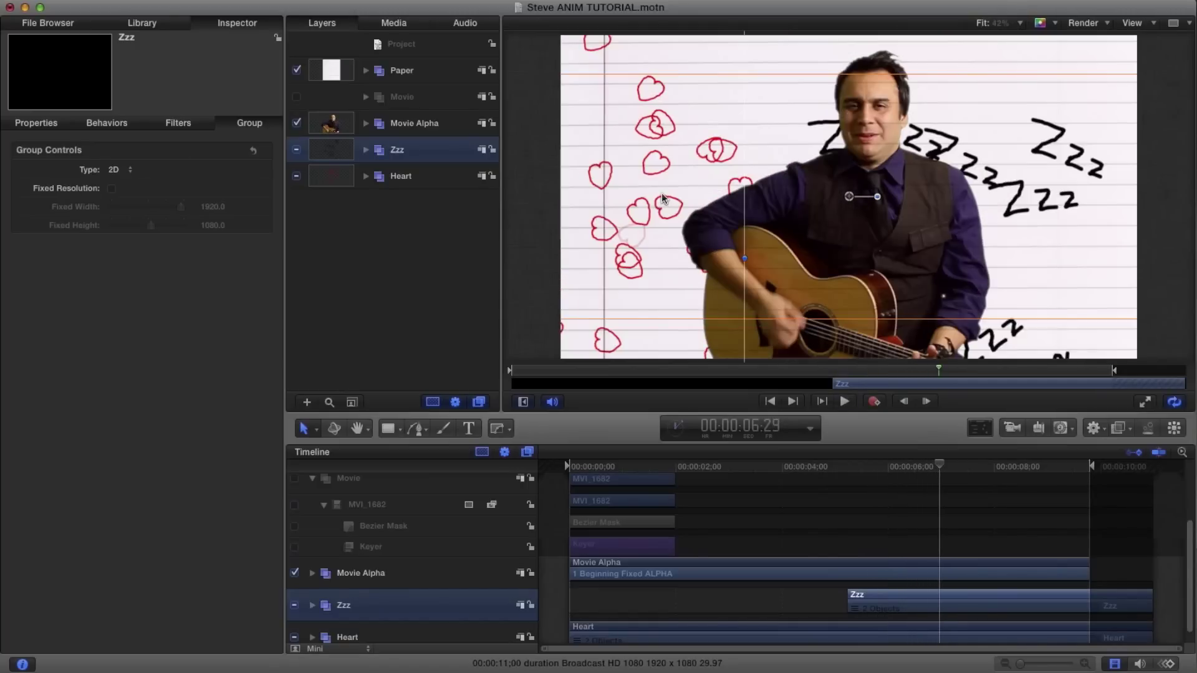
pyautogui.press('Home')
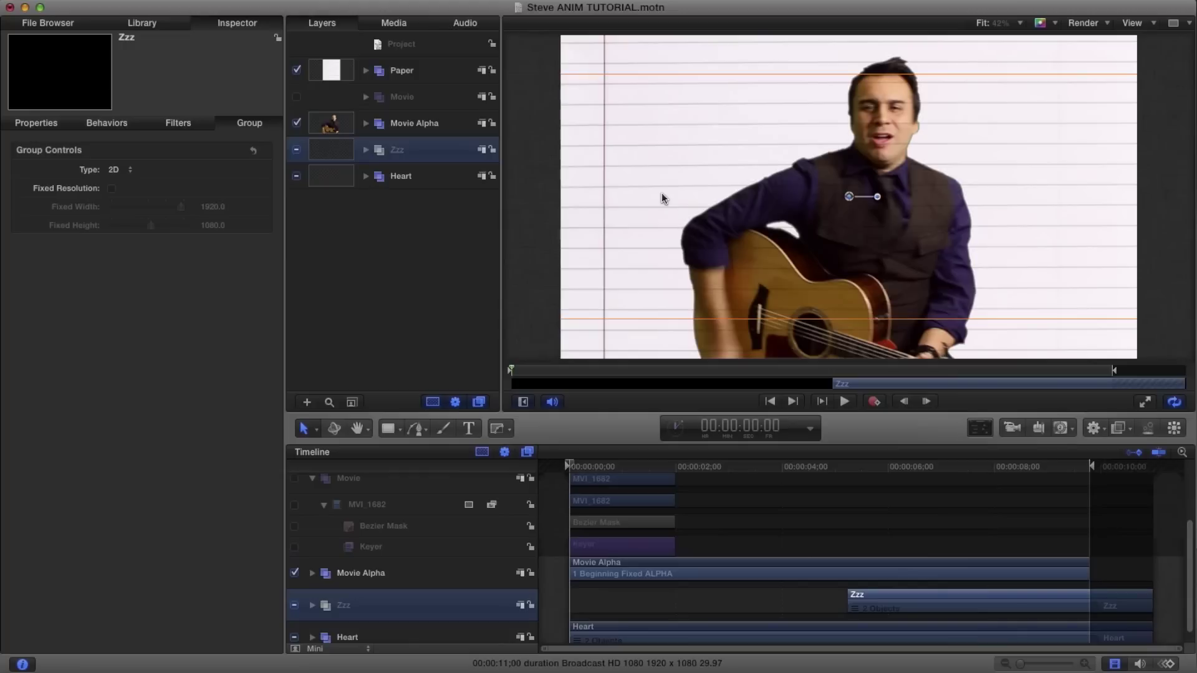
pyautogui.press('super+r')
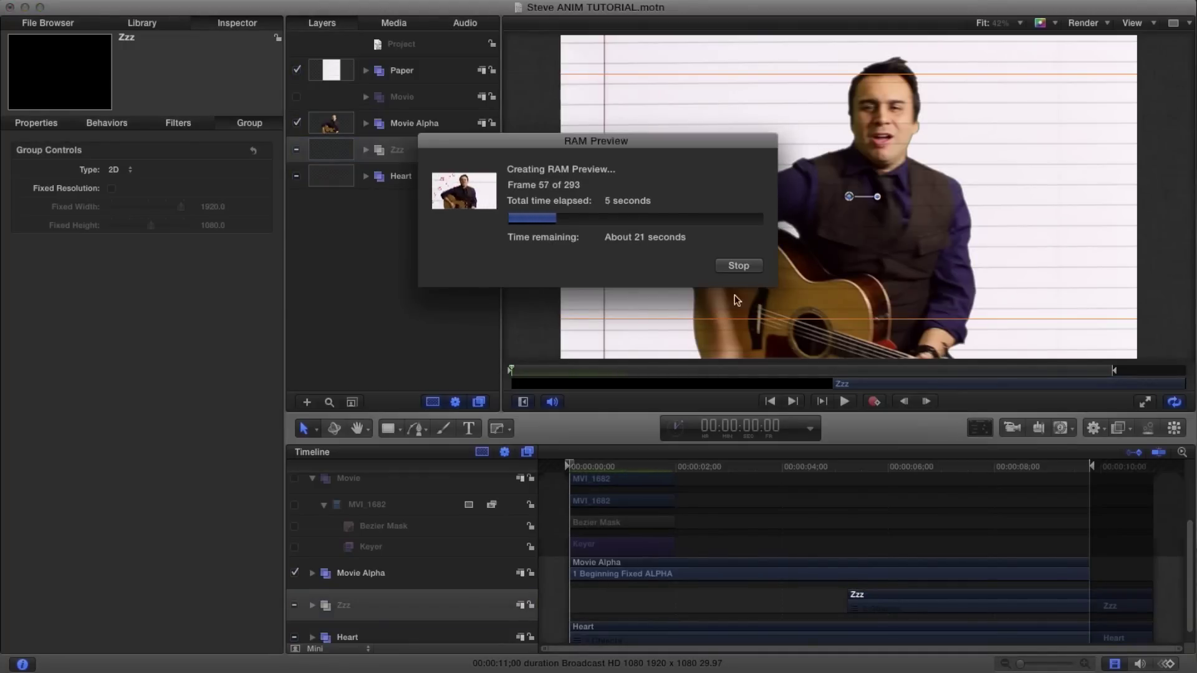
pyautogui.click(742, 273)
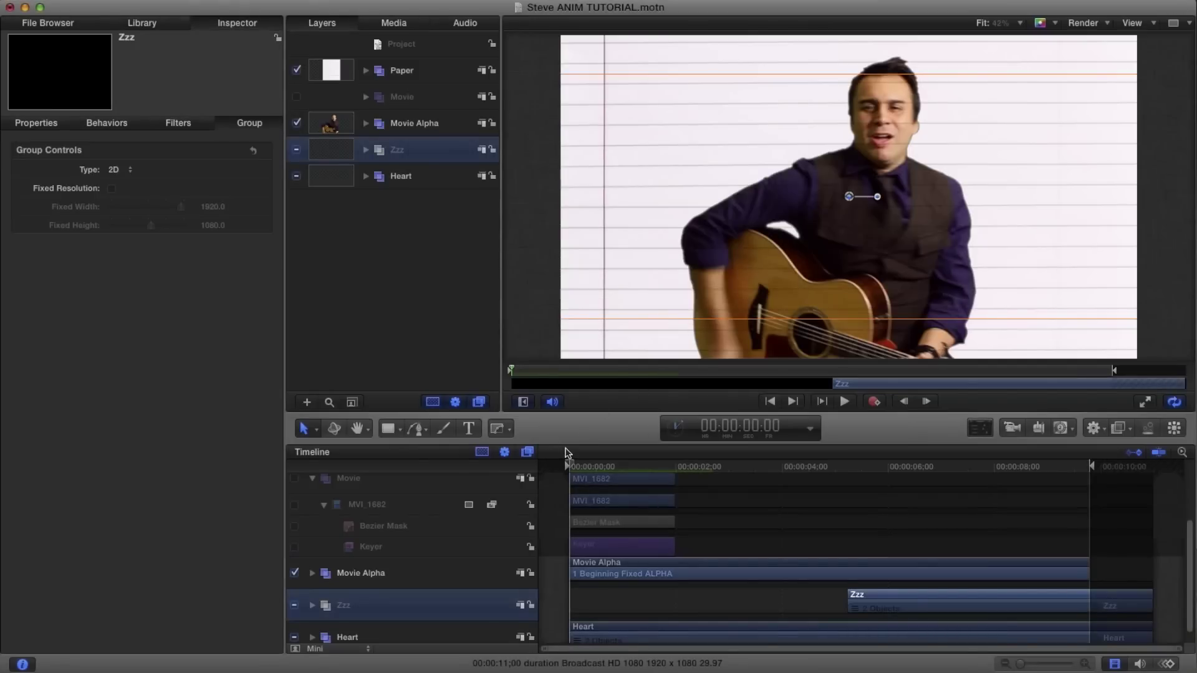
pyautogui.press('space')
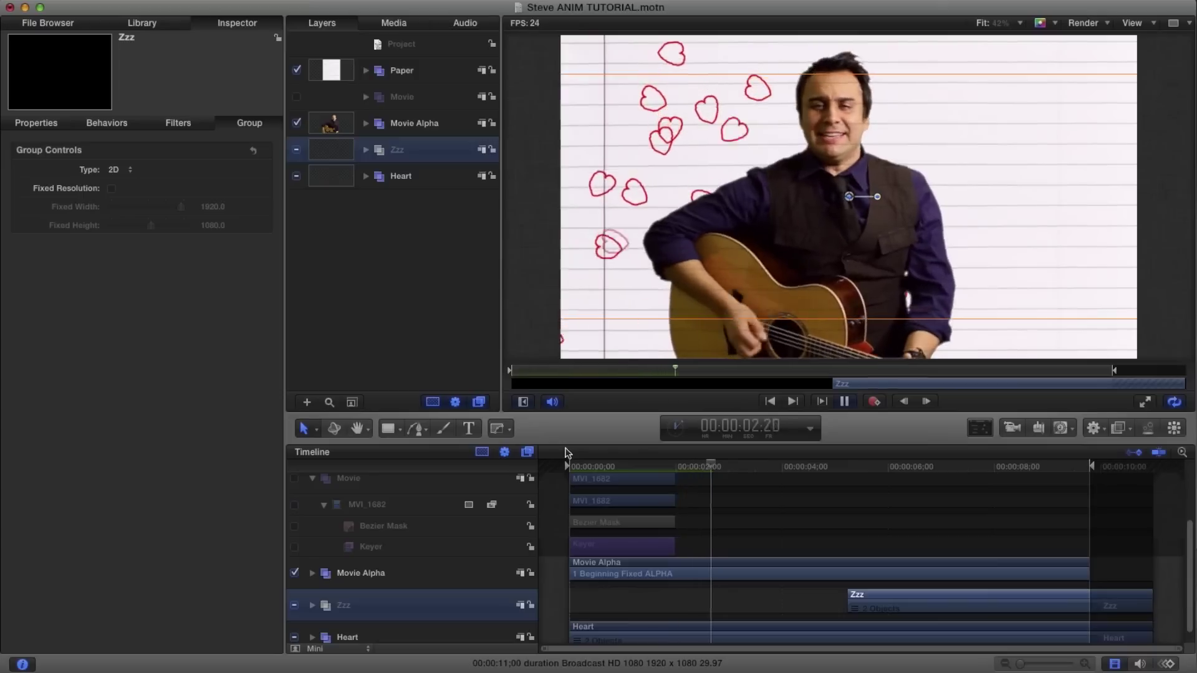
pyautogui.press('space')
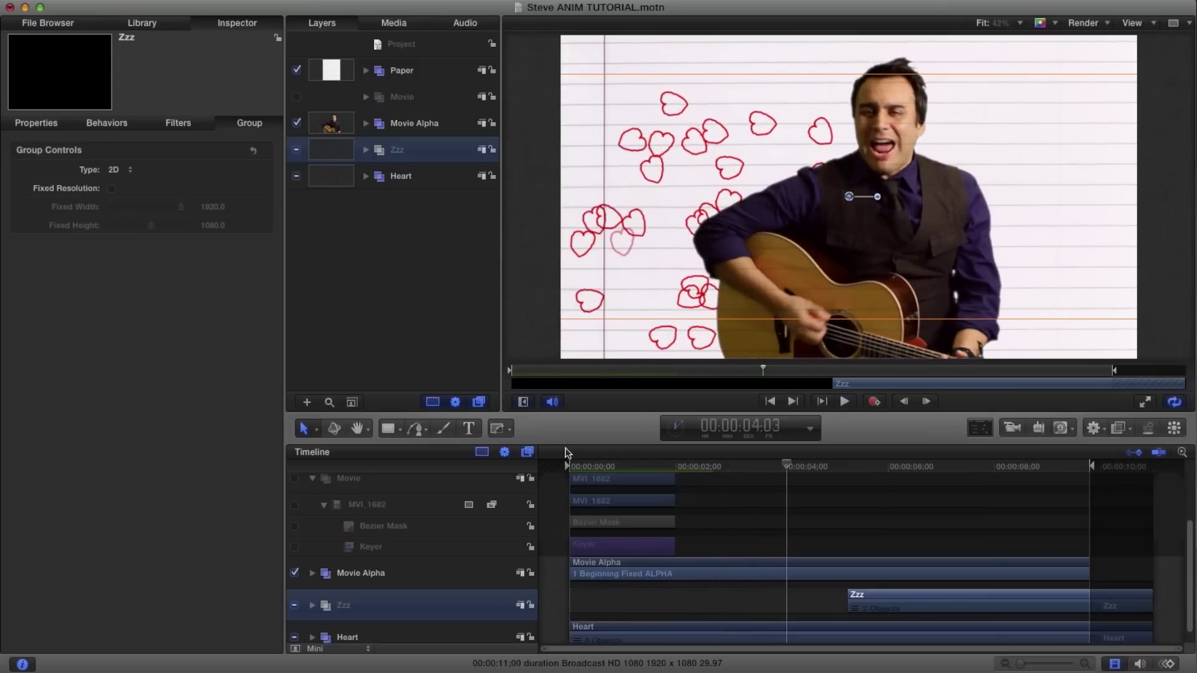